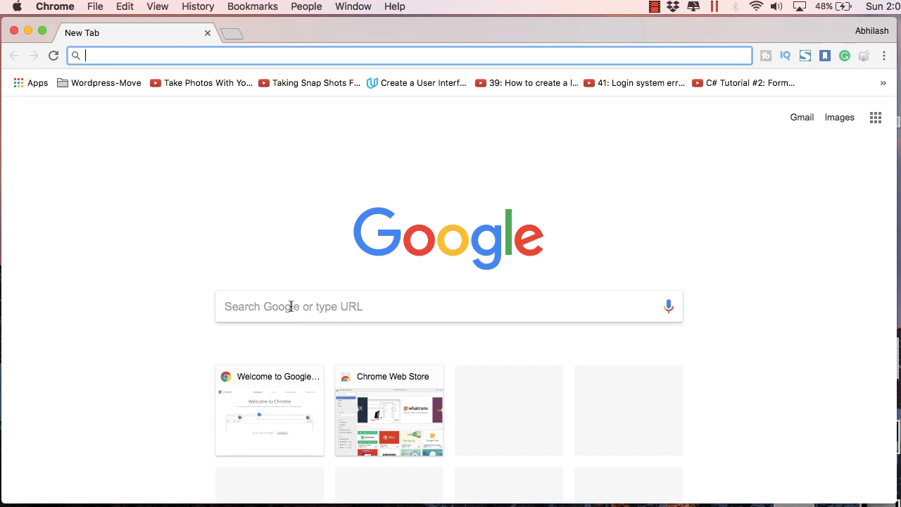
- Start a web search for freenom from the New Tab page search box
{"action": "left_click", "coordinate": [291, 306]}
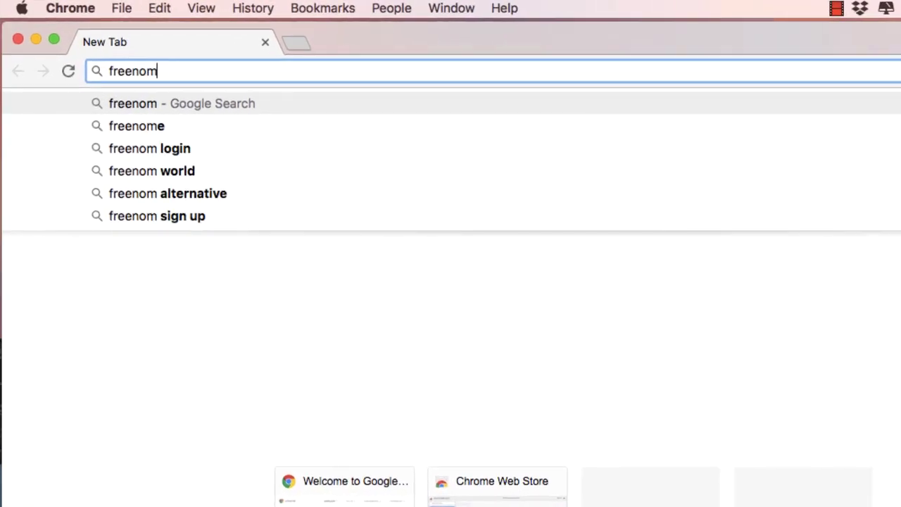
- Open Freenom from the search results, check 'makdi' availability, and add makdi.ga to the cart
{"action": "key", "text": "Return"}
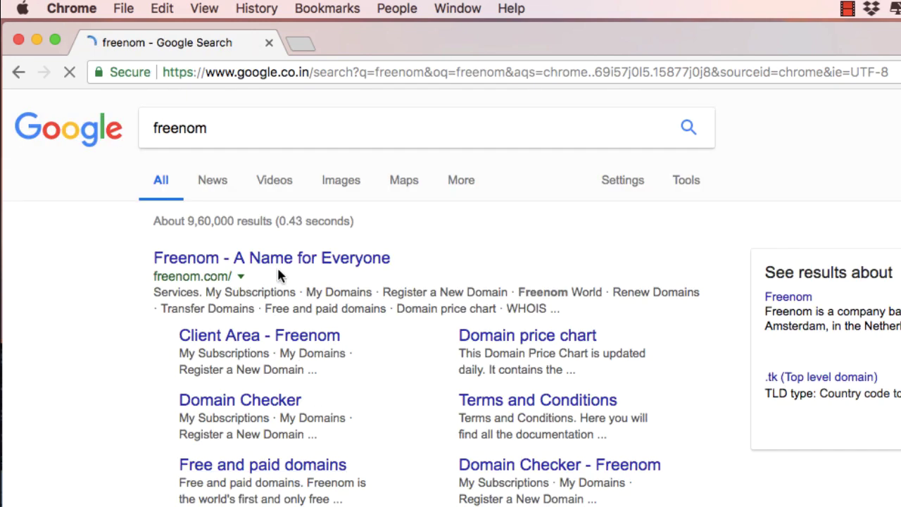
{"action": "left_click", "coordinate": [284, 260]}
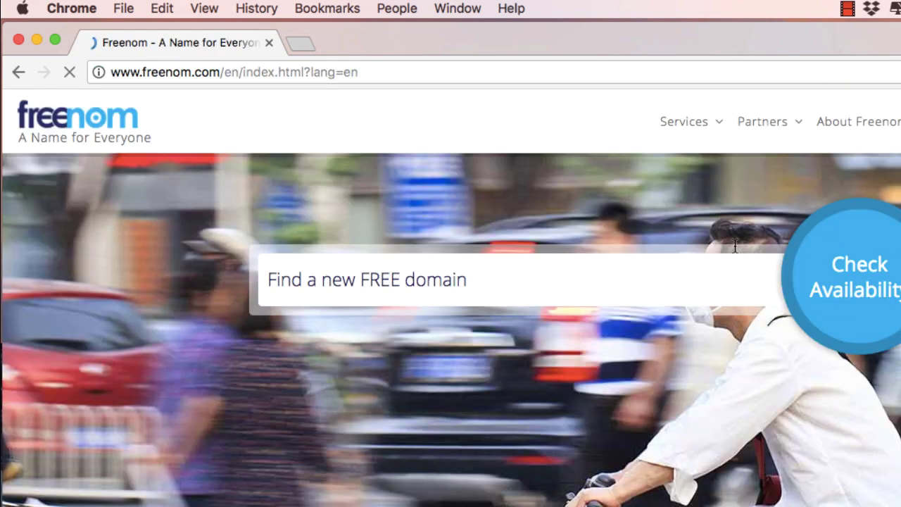
{"action": "left_click", "coordinate": [642, 270]}
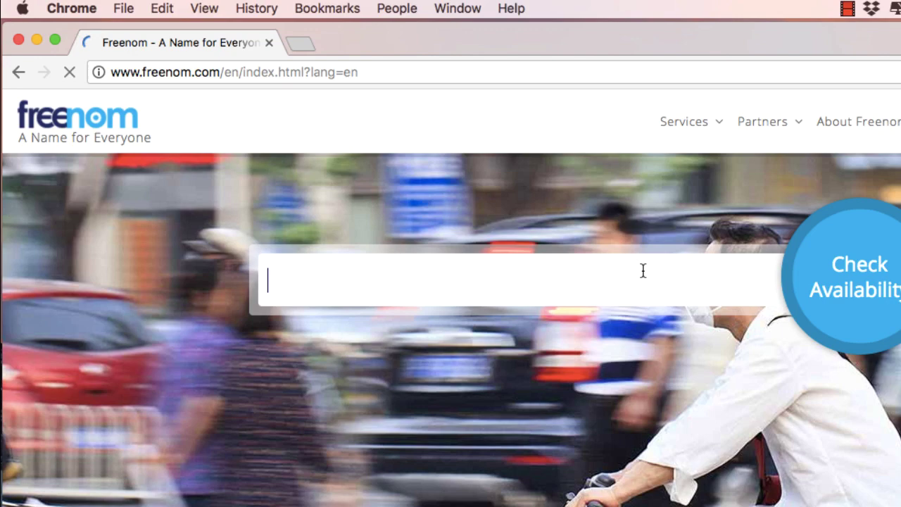
{"action": "type", "text": "makdi"}
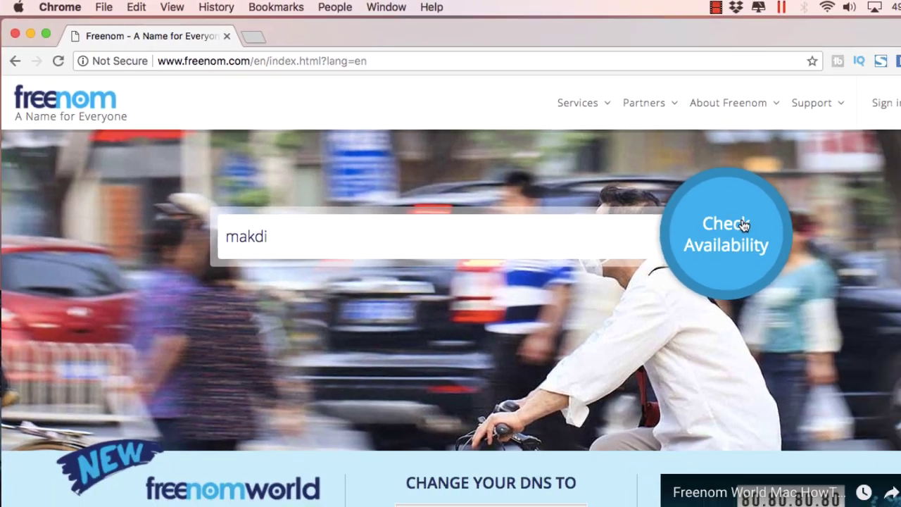
{"action": "left_click", "coordinate": [742, 226]}
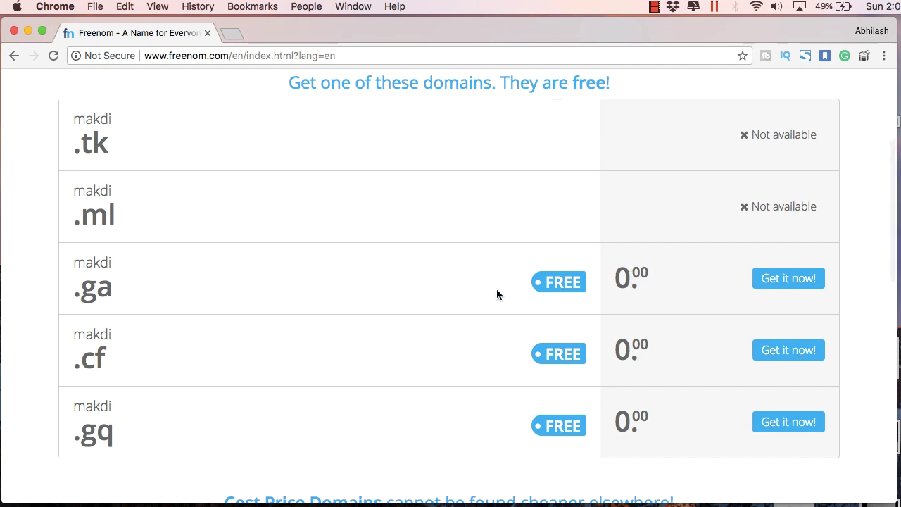
{"action": "left_click", "coordinate": [779, 282]}
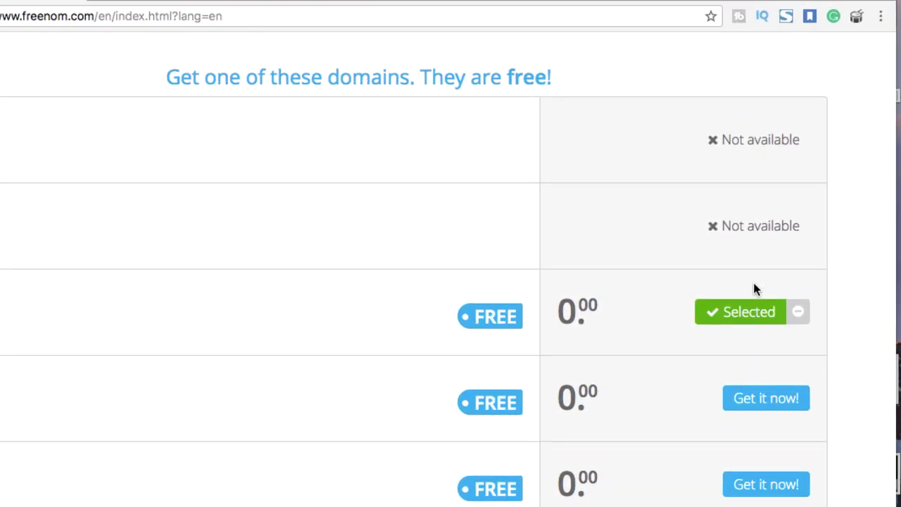
{"action": "scroll", "coordinate": [751, 329], "scroll_direction": "up", "scroll_amount": 5}
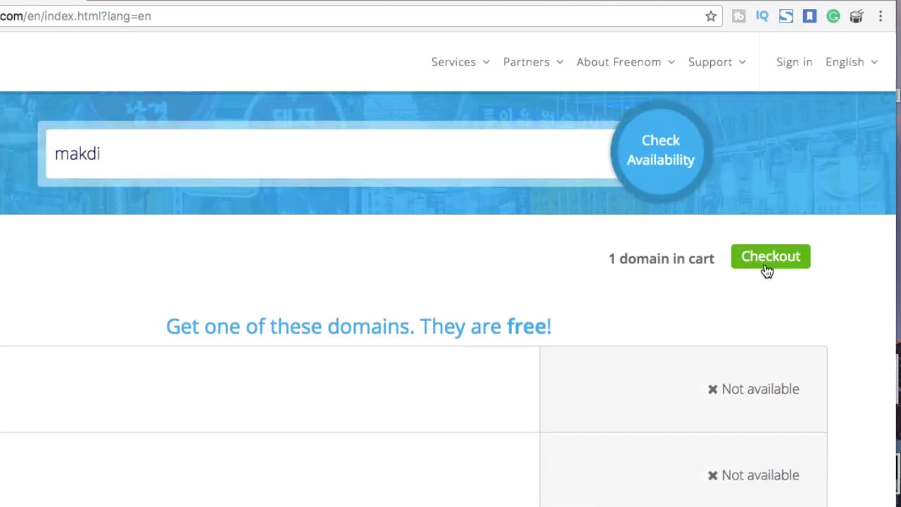
- Check out makdi.ga on the 12 Months @ FREE period and review the $0.00 total
{"action": "left_click", "coordinate": [767, 271]}
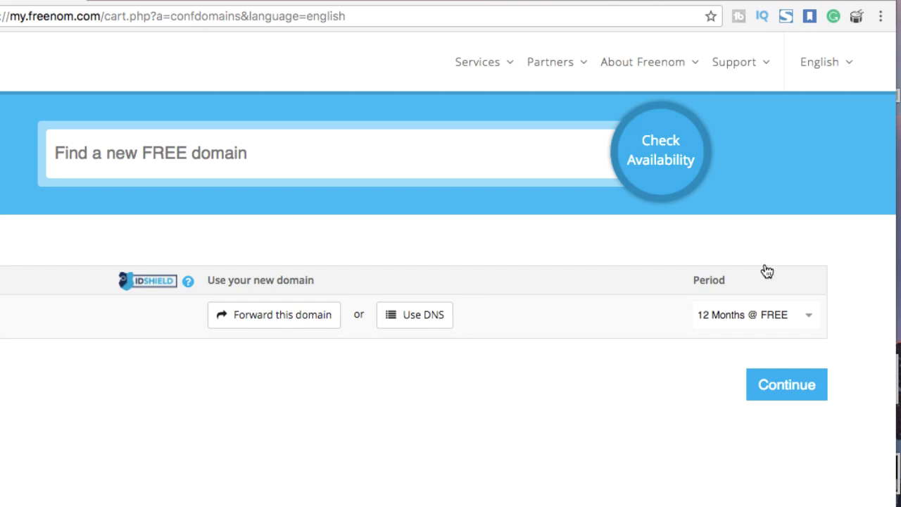
{"action": "left_click", "coordinate": [805, 315]}
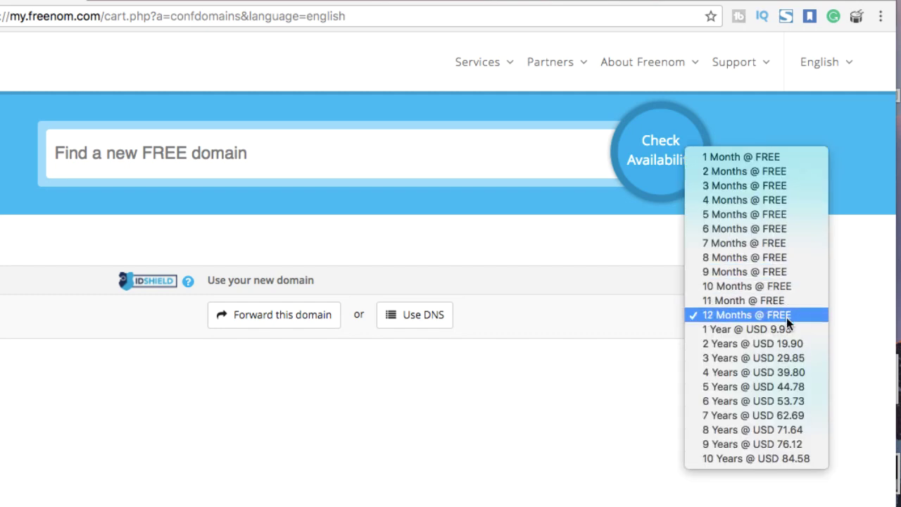
{"action": "left_click", "coordinate": [787, 315]}
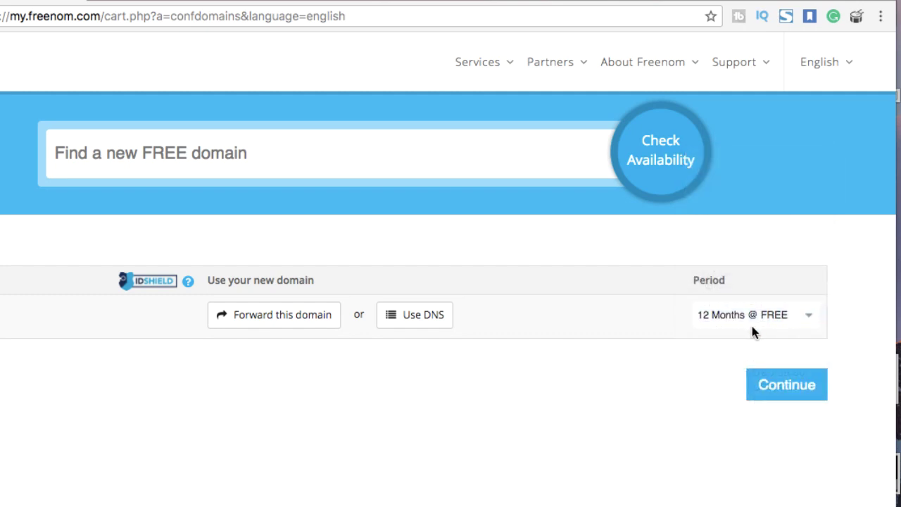
{"action": "left_click", "coordinate": [779, 392]}
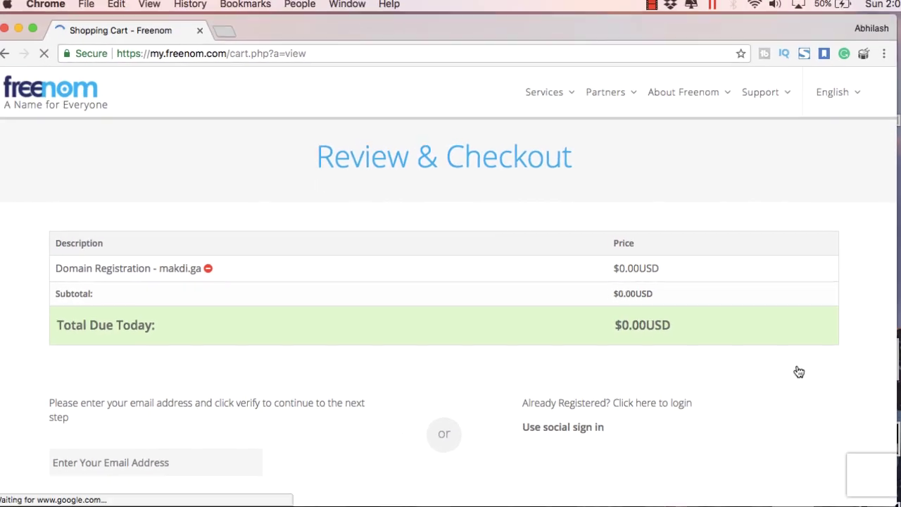
{"action": "scroll", "coordinate": [650, 336], "scroll_direction": "down", "scroll_amount": 2}
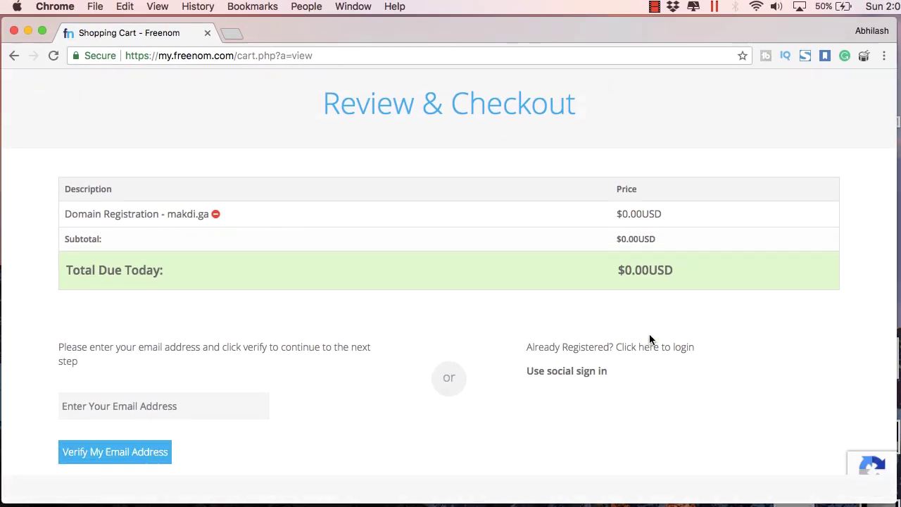
{"action": "scroll", "coordinate": [650, 338], "scroll_direction": "down", "scroll_amount": 2}
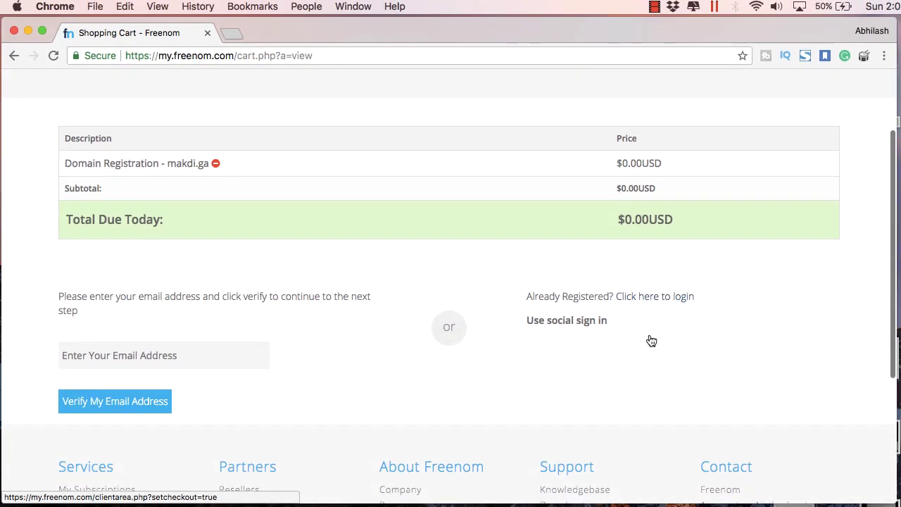
{"action": "scroll", "coordinate": [575, 301], "scroll_direction": "up", "scroll_amount": 3}
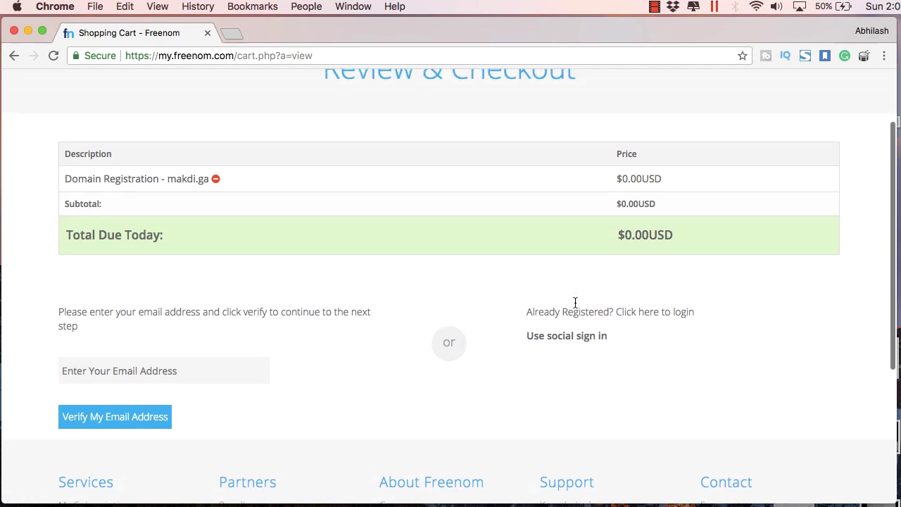
{"action": "scroll", "coordinate": [574, 302], "scroll_direction": "down", "scroll_amount": 3}
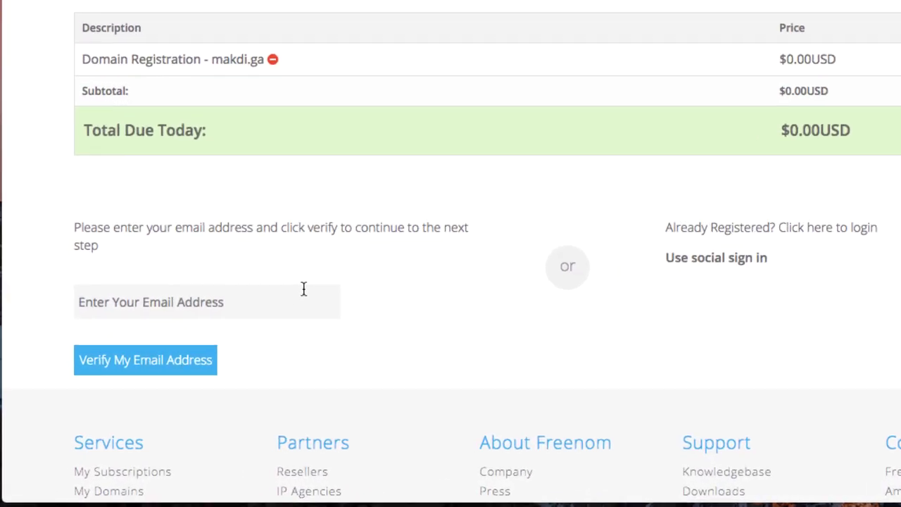
- Enter the account e-mail address and submit it for verification
{"action": "left_click", "coordinate": [240, 337]}
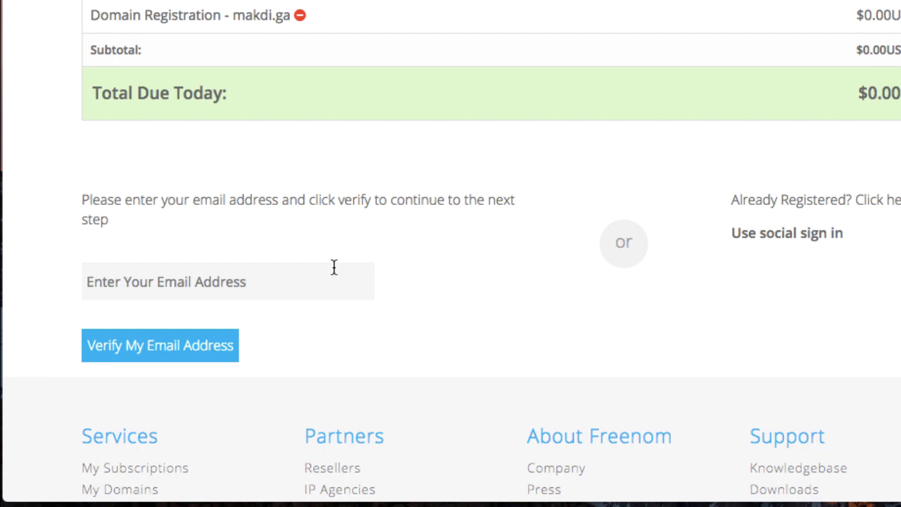
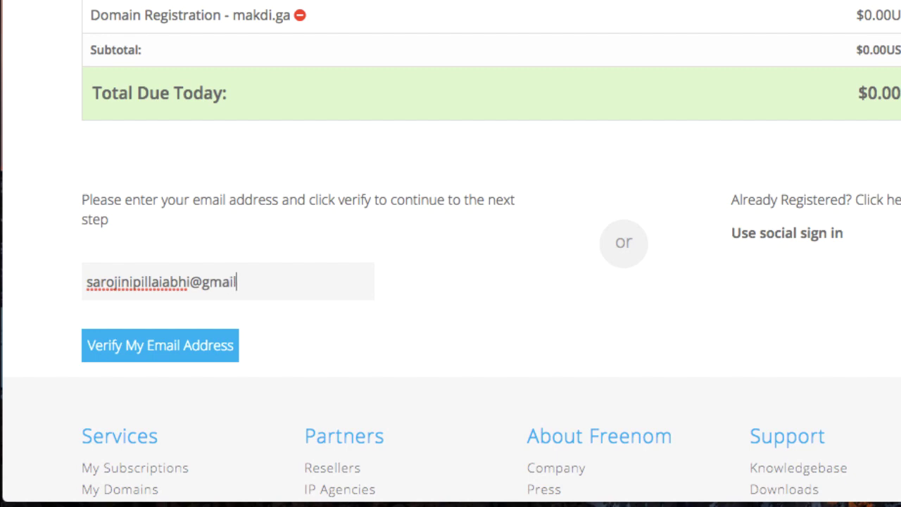
{"action": "left_click", "coordinate": [214, 348]}
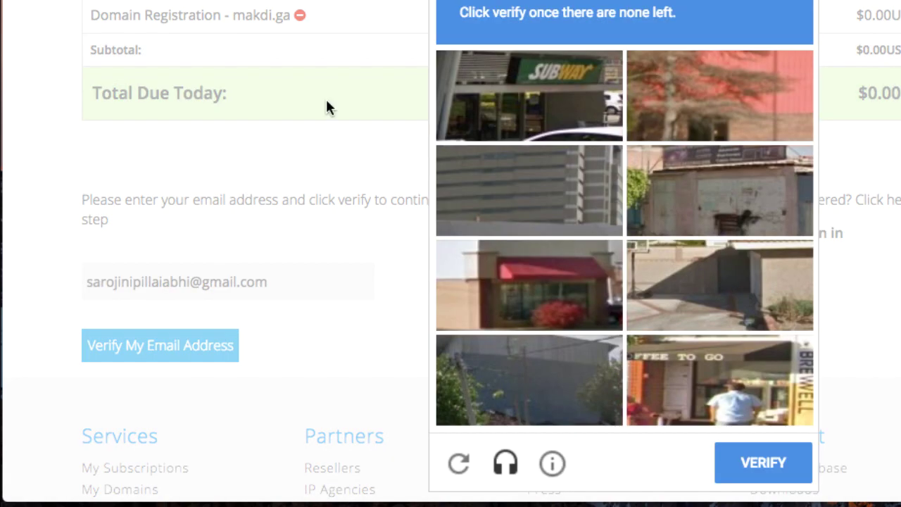
- Solve the reCAPTCHA image challenge and check the verification-link-sent message
{"action": "left_click", "coordinate": [576, 115]}
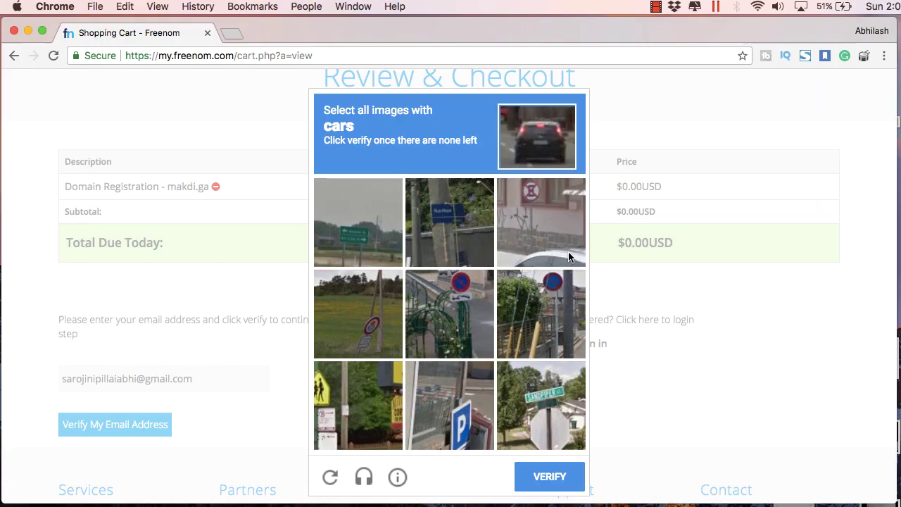
{"action": "left_click", "coordinate": [567, 254]}
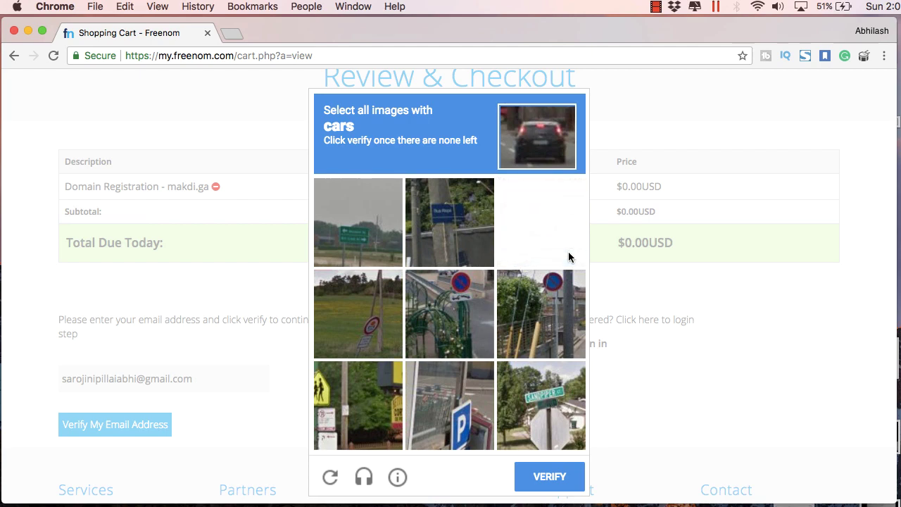
{"action": "left_click", "coordinate": [540, 461]}
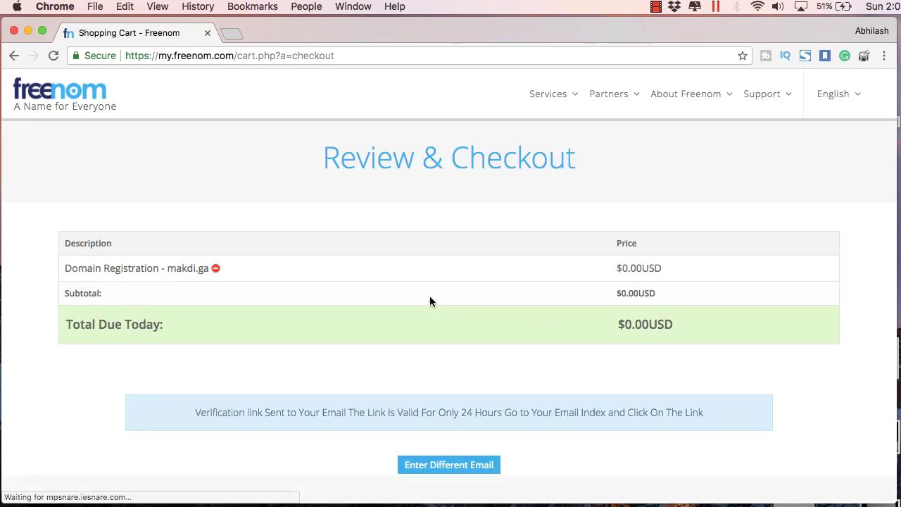
{"action": "scroll", "coordinate": [486, 347], "scroll_direction": "down", "scroll_amount": 2}
{"action": "scroll", "coordinate": [486, 349], "scroll_direction": "down", "scroll_amount": 1}
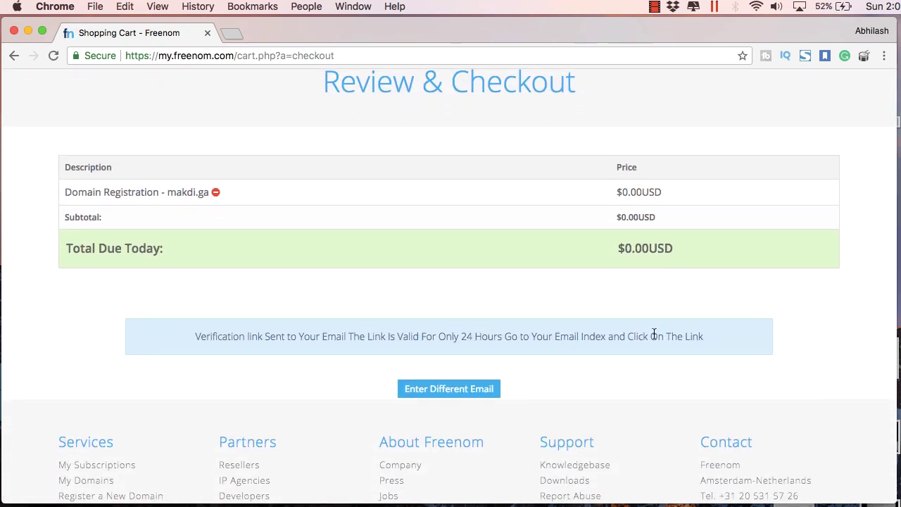
{"action": "left_click_drag", "start_coordinate": [677, 336], "coordinate": [320, 334]}
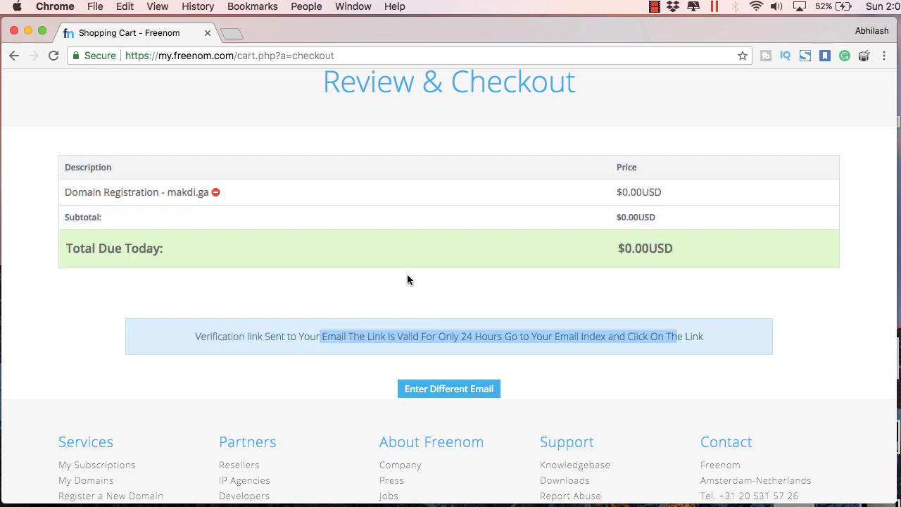
- Load gmail.com in a new tab and enter the account e-mail to sign in
{"action": "left_click", "coordinate": [232, 33]}
{"action": "type", "text": "gmail.com"}
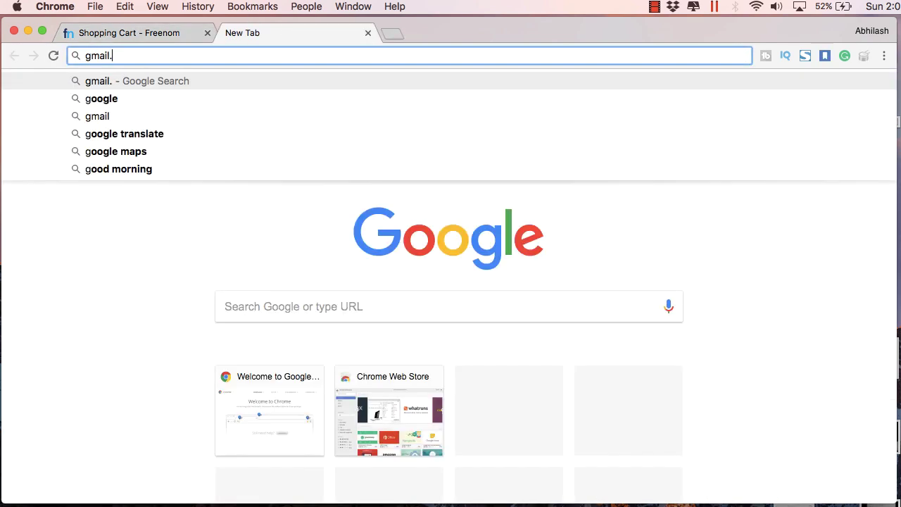
{"action": "key", "text": "Return"}
{"action": "left_click", "coordinate": [387, 262]}
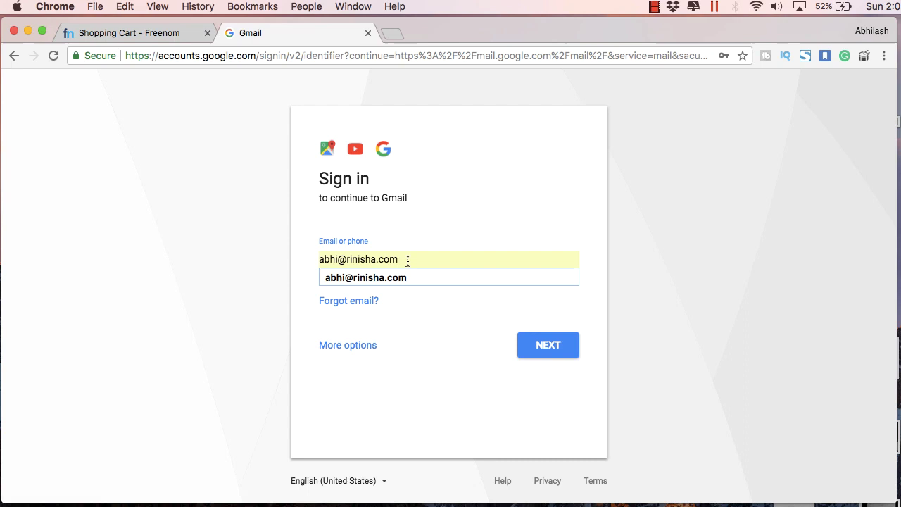
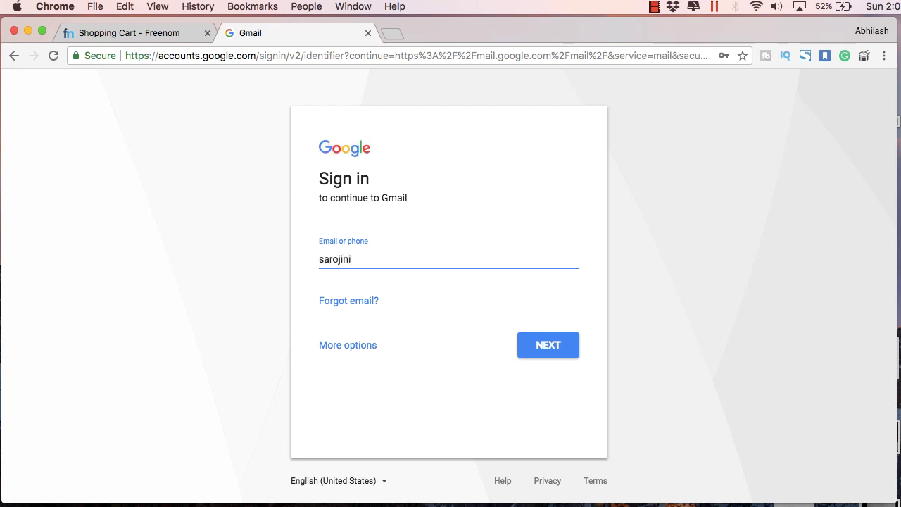
{"action": "key", "text": "Return"}
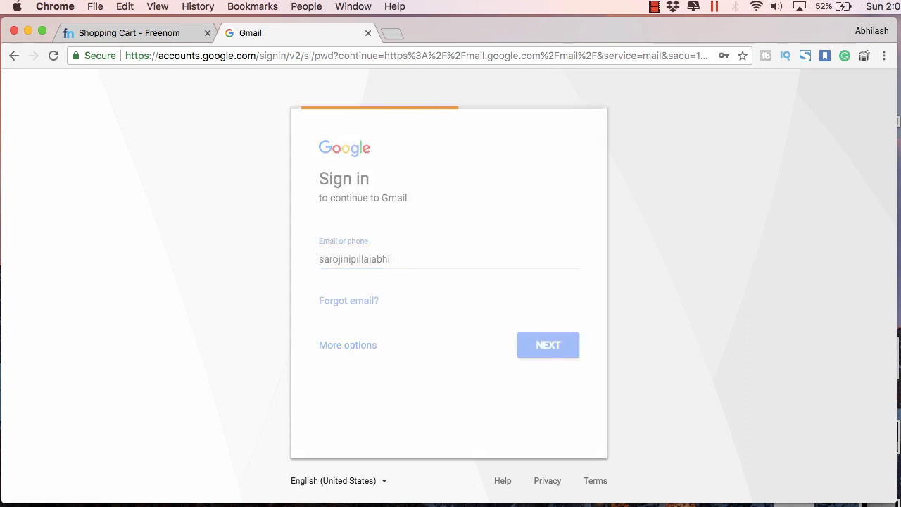
- Enter the account password and open the Freenom Email Verification message
{"action": "key", "text": "super+v"}
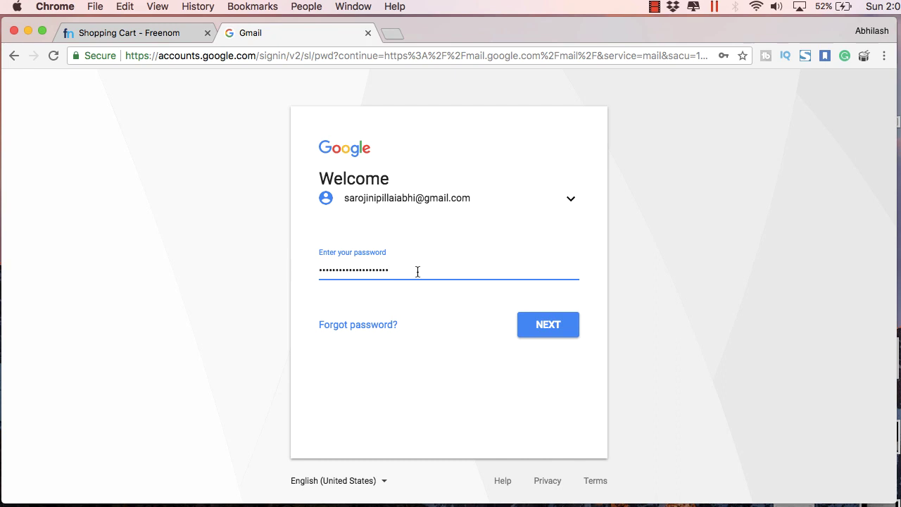
{"action": "key", "text": "super+a"}
{"action": "type", "text": "a"}
{"action": "key", "text": "Return"}
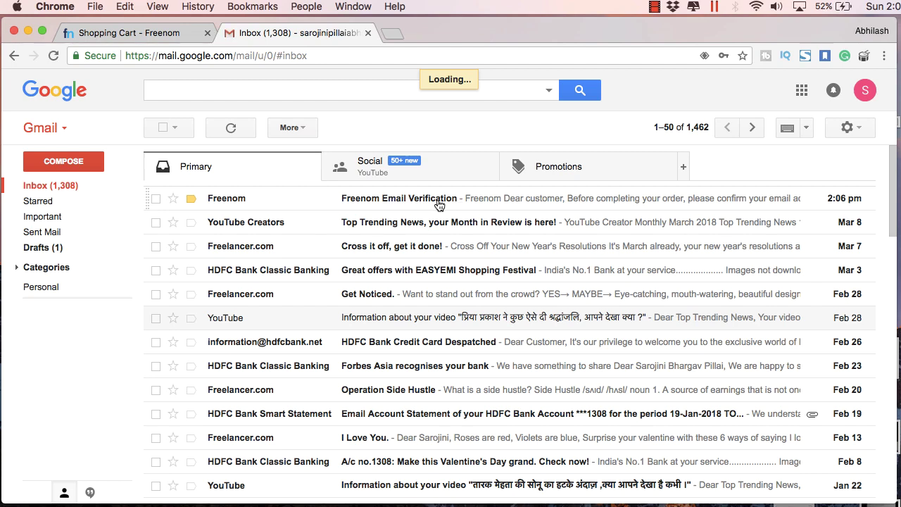
{"action": "left_click", "coordinate": [439, 204]}
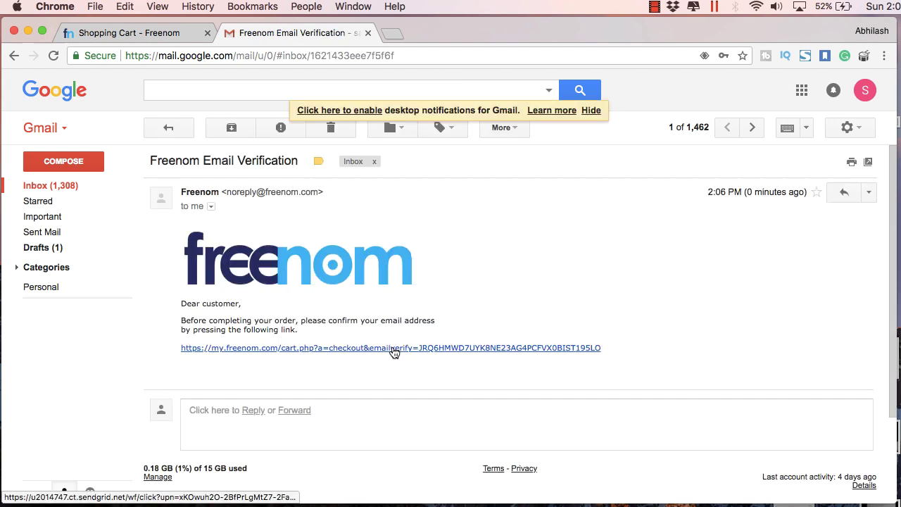
- Follow the e-mail confirmation link and fill in the name and city contact details
{"action": "left_click", "coordinate": [393, 348]}
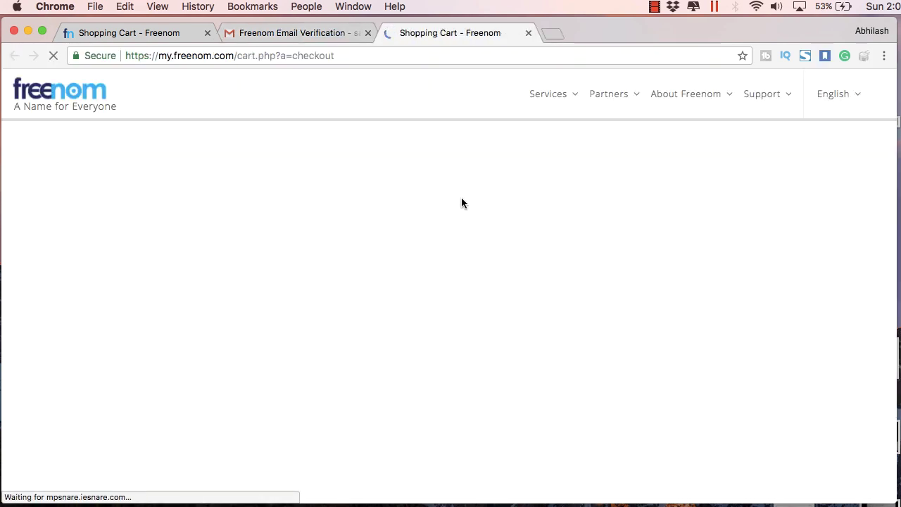
{"action": "scroll", "coordinate": [483, 282], "scroll_direction": "down", "scroll_amount": 5}
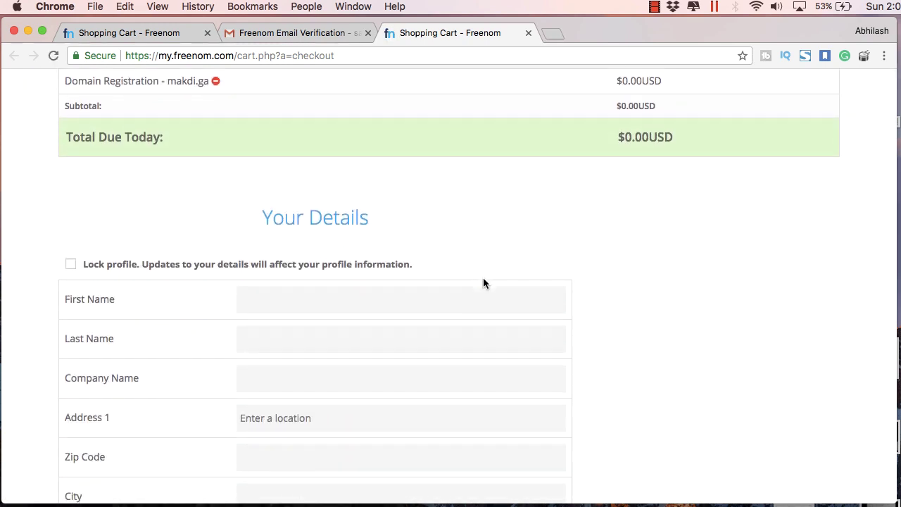
{"action": "left_click", "coordinate": [364, 241]}
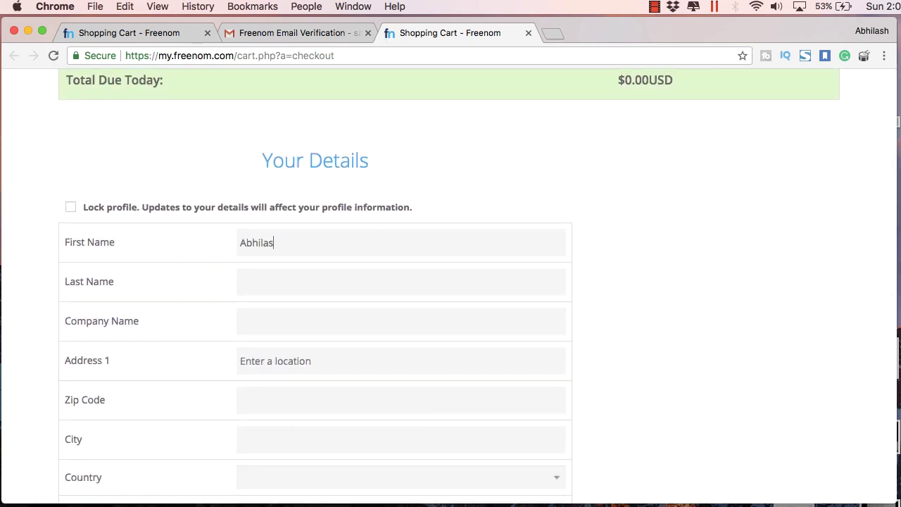
{"action": "type", "text": "Pillai"}
{"action": "scroll", "coordinate": [363, 306], "scroll_direction": "down", "scroll_amount": 2}
{"action": "key", "text": "Tab"}
{"action": "key", "text": "Tab"}
{"action": "type", "text": "Latur"}
{"action": "key", "text": "Tab"}
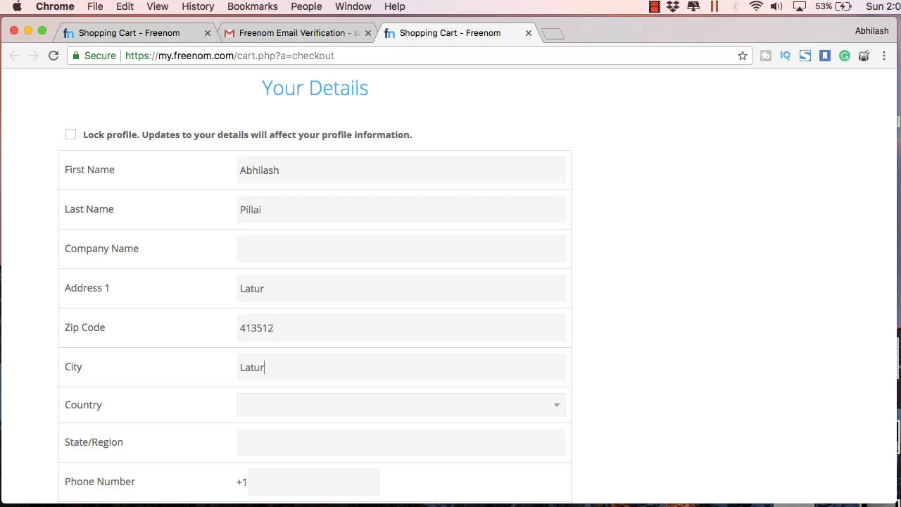
{"action": "scroll", "coordinate": [317, 366], "scroll_direction": "down", "scroll_amount": 1}
- Set the country to India and the state to Mahārāshtra
{"action": "left_click", "coordinate": [317, 368]}
{"action": "scroll", "coordinate": [318, 366], "scroll_direction": "down", "scroll_amount": 3}
{"action": "left_click", "coordinate": [296, 433]}
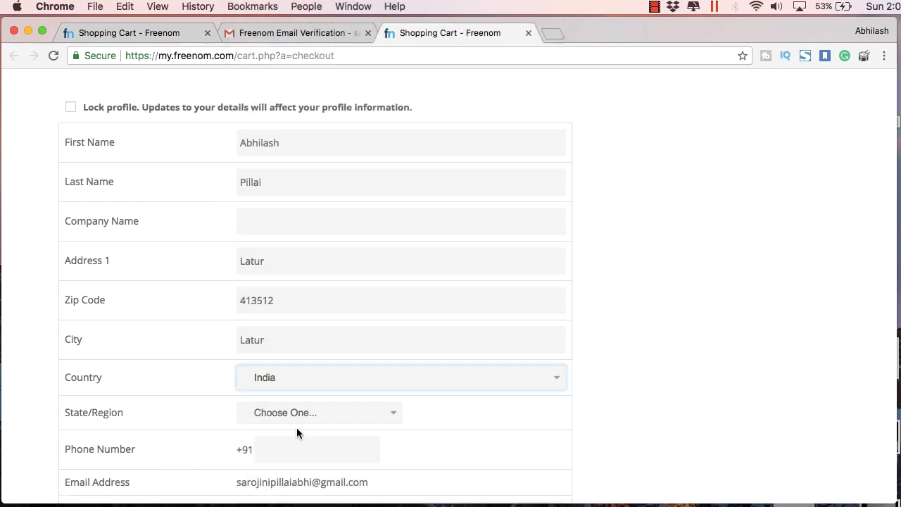
{"action": "left_click", "coordinate": [297, 421]}
{"action": "scroll", "coordinate": [297, 423], "scroll_direction": "down", "scroll_amount": 5}
{"action": "left_click", "coordinate": [282, 452]}
{"action": "scroll", "coordinate": [294, 354], "scroll_direction": "down", "scroll_amount": 3}
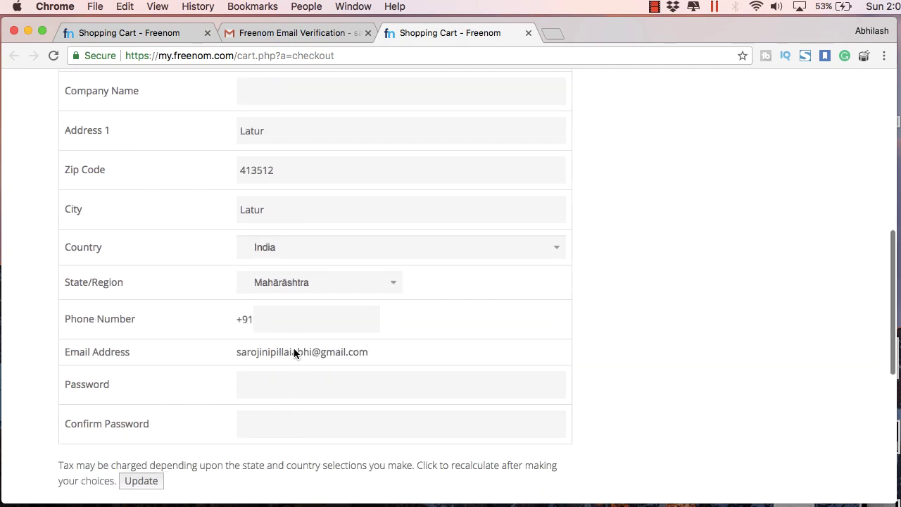
{"action": "scroll", "coordinate": [294, 354], "scroll_direction": "down", "scroll_amount": 3}
- Set the account password, accept the terms and conditions, and submit the order
{"action": "left_click", "coordinate": [358, 290]}
{"action": "type", "text": "•••"}
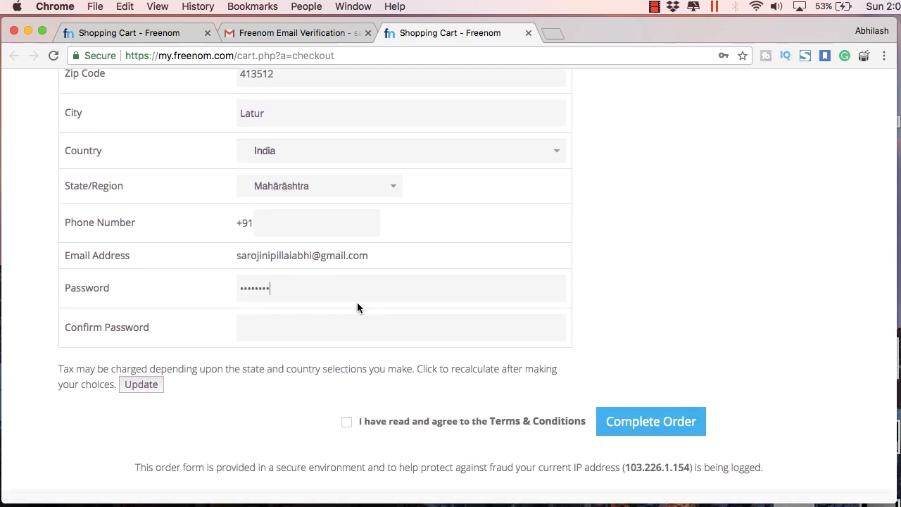
{"action": "left_click", "coordinate": [346, 422]}
{"action": "left_click", "coordinate": [631, 421]}
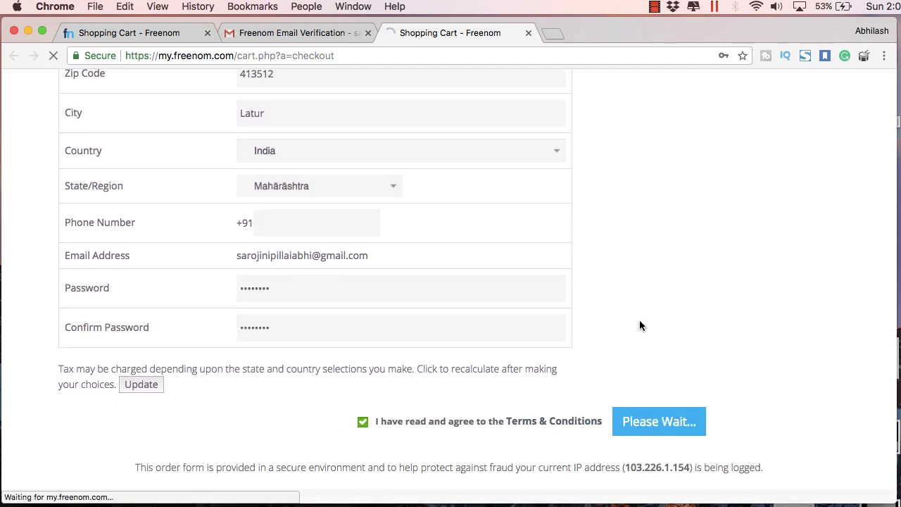
- Add the missing phone number, accept the terms again, and complete the order
{"action": "scroll", "coordinate": [604, 308], "scroll_direction": "down", "scroll_amount": 9}
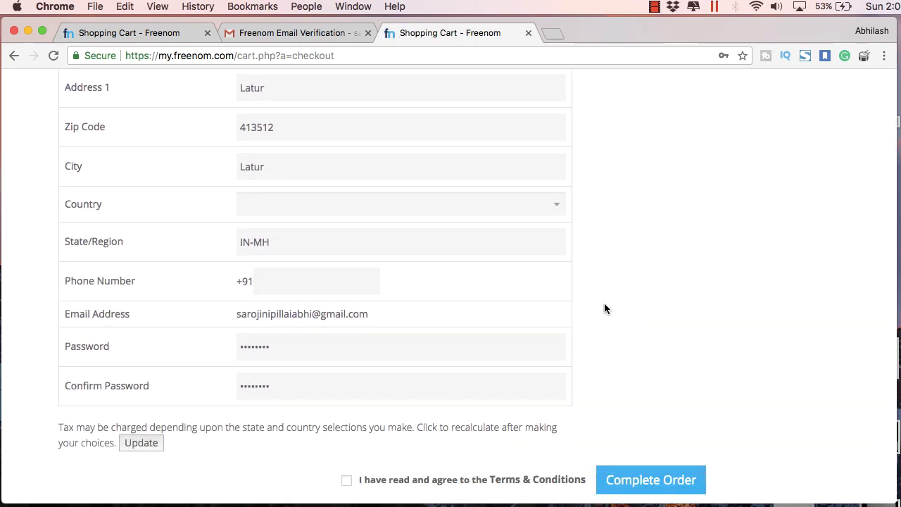
{"action": "scroll", "coordinate": [604, 308], "scroll_direction": "up", "scroll_amount": 9}
{"action": "scroll", "coordinate": [274, 211], "scroll_direction": "down", "scroll_amount": 9}
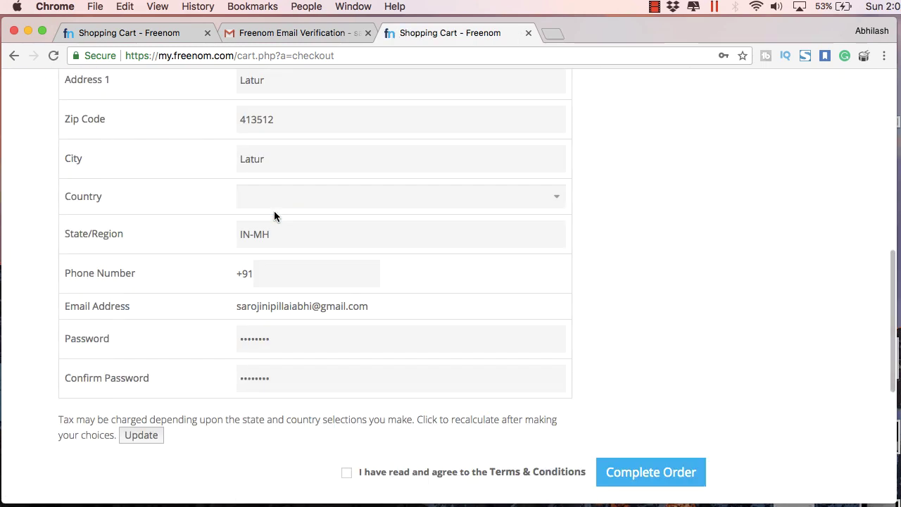
{"action": "left_click", "coordinate": [274, 274]}
{"action": "scroll", "coordinate": [458, 374], "scroll_direction": "down", "scroll_amount": 2}
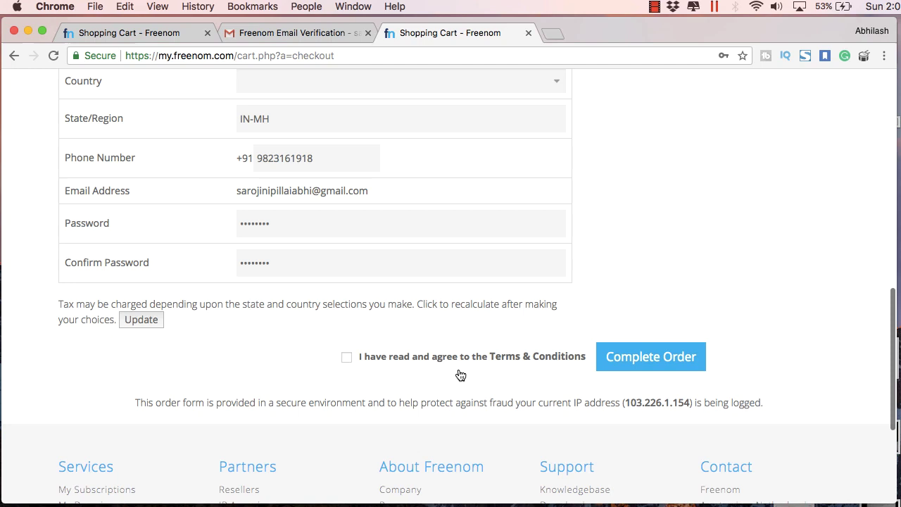
{"action": "left_click", "coordinate": [346, 364]}
{"action": "left_click", "coordinate": [650, 356]}
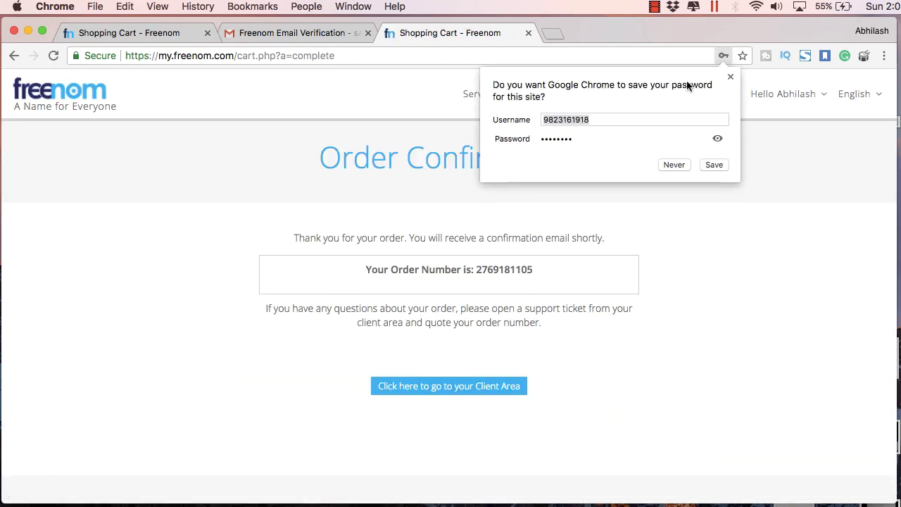
- Dismiss the save-password prompt and open makdi.ga's management page from My Domains
{"action": "left_click", "coordinate": [730, 76]}
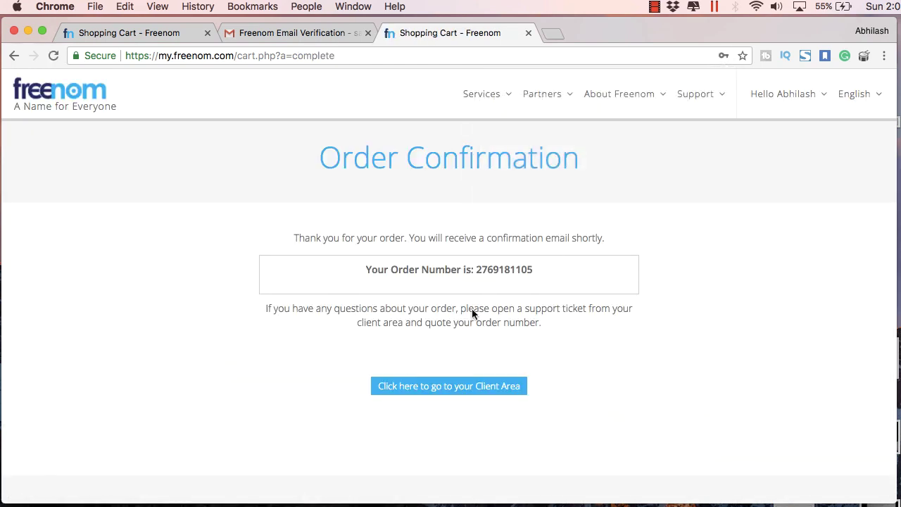
{"action": "left_click", "coordinate": [468, 386]}
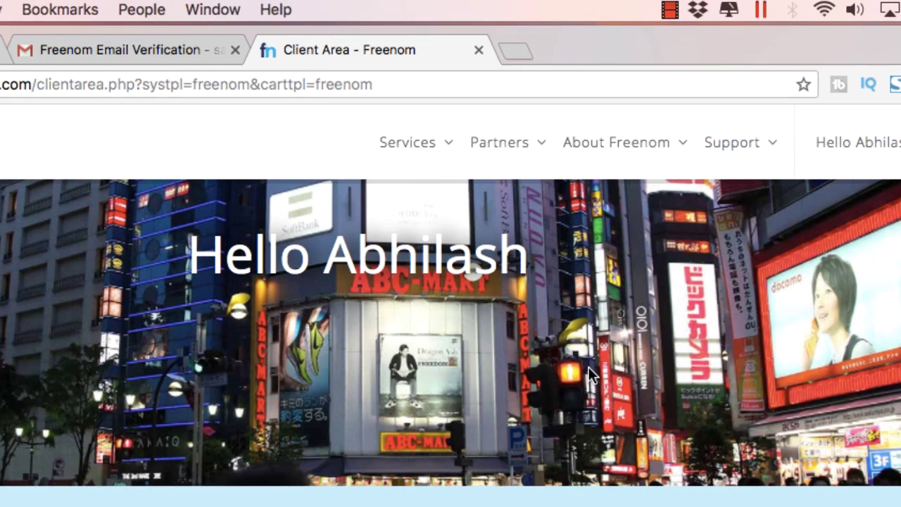
{"action": "mouse_move", "coordinate": [446, 161]}
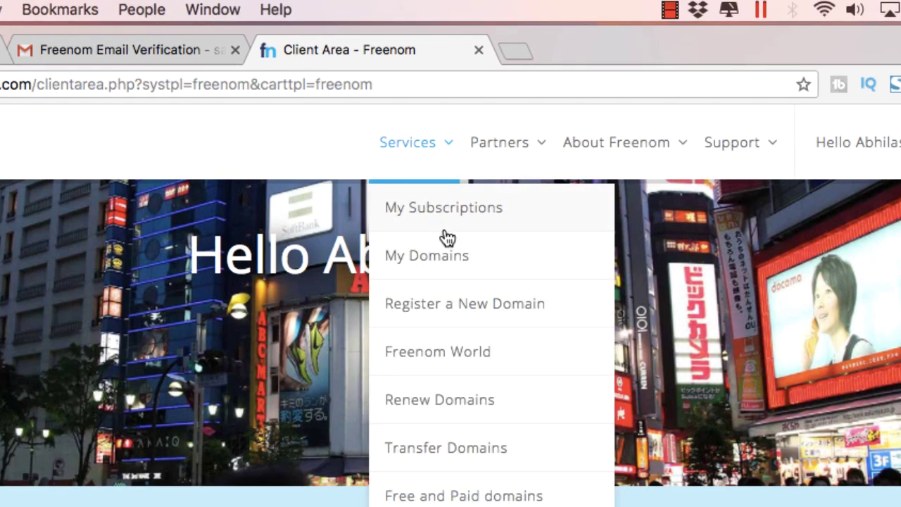
{"action": "left_click", "coordinate": [443, 248]}
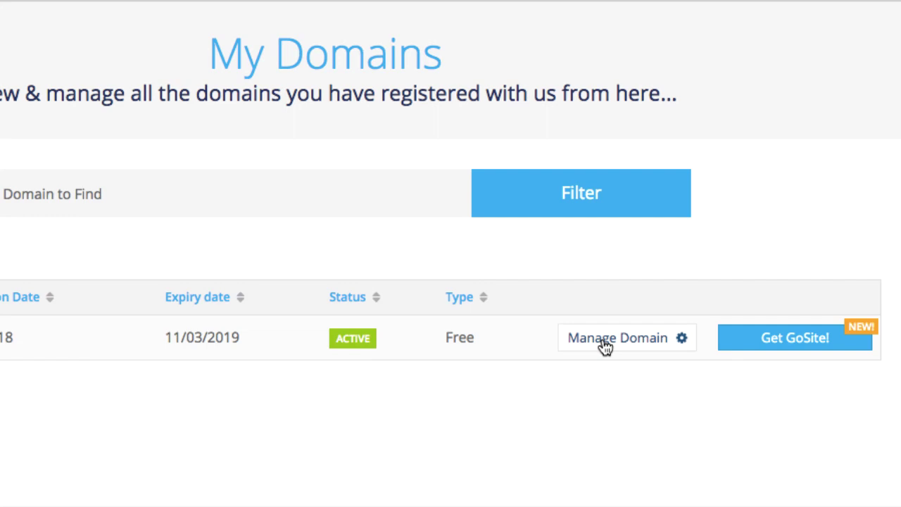
{"action": "left_click", "coordinate": [593, 346]}
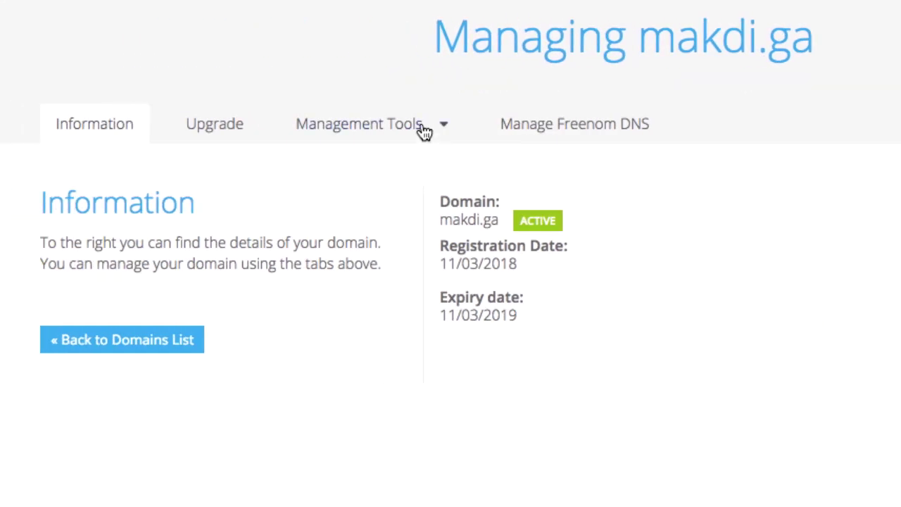
- Open Management Tools > Nameservers and choose Use custom nameservers
{"action": "left_click", "coordinate": [423, 127]}
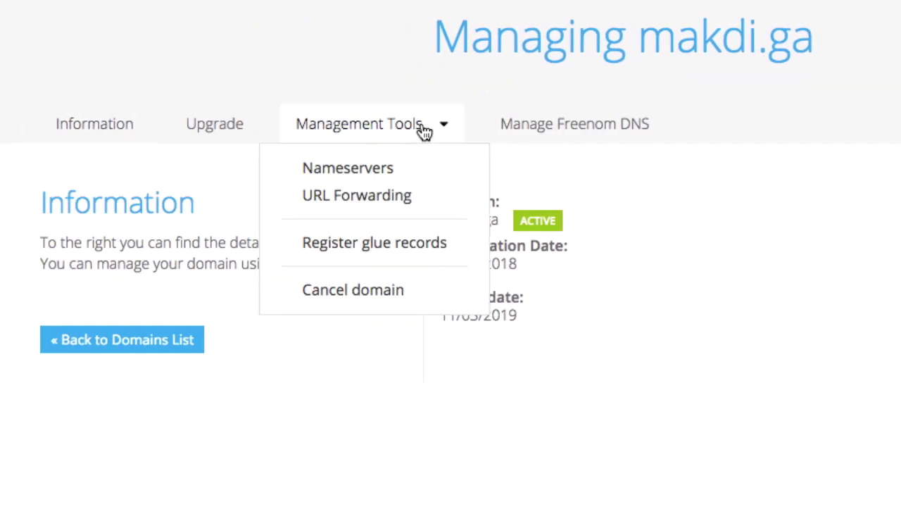
{"action": "left_click", "coordinate": [374, 173]}
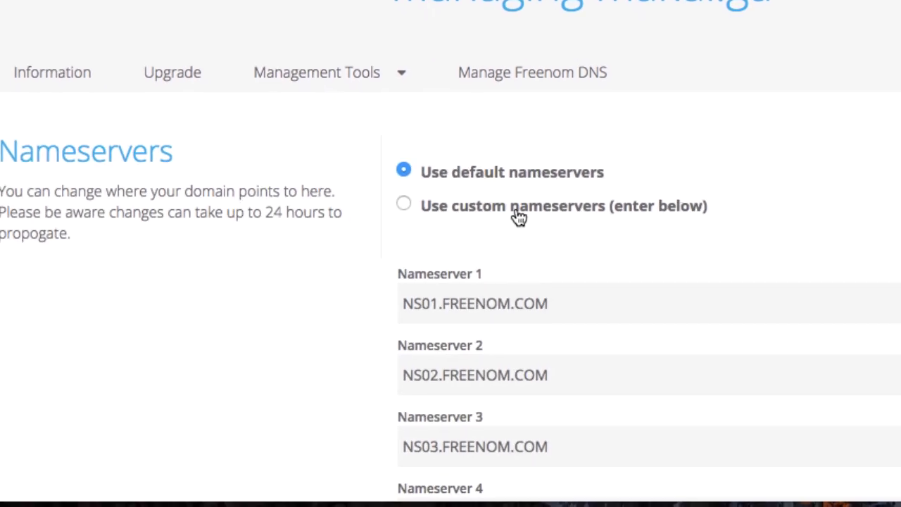
{"action": "scroll", "coordinate": [518, 216], "scroll_direction": "down", "scroll_amount": 2}
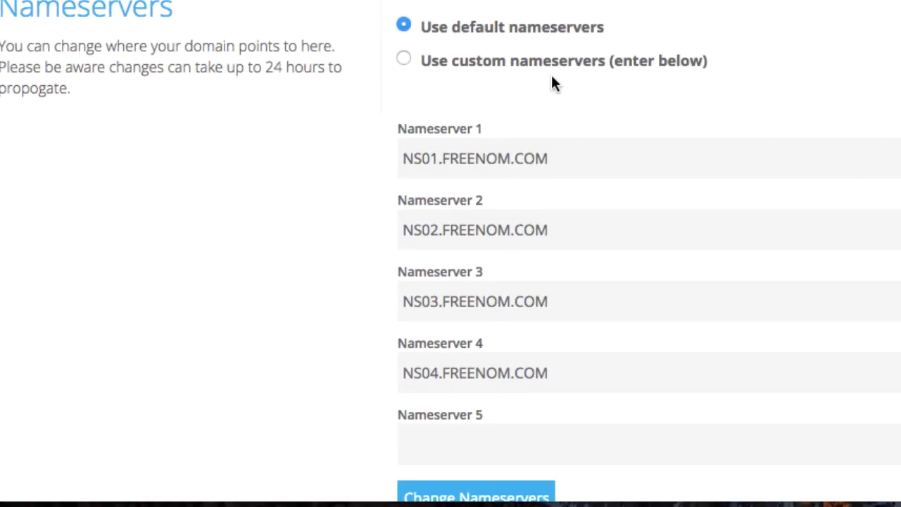
{"action": "left_click", "coordinate": [407, 60]}
{"action": "scroll", "coordinate": [489, 124], "scroll_direction": "down", "scroll_amount": 1}
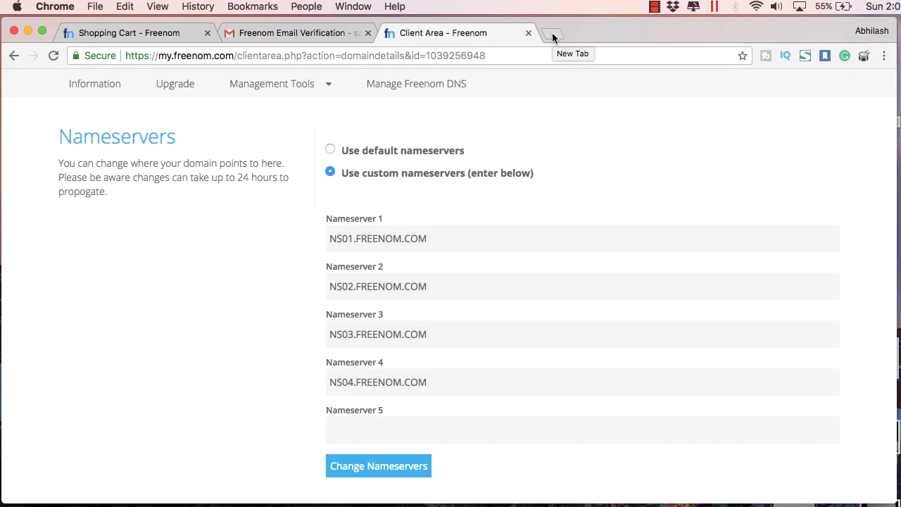
- Search for InfinityFree in a new browser tab
{"action": "left_click", "coordinate": [552, 33]}
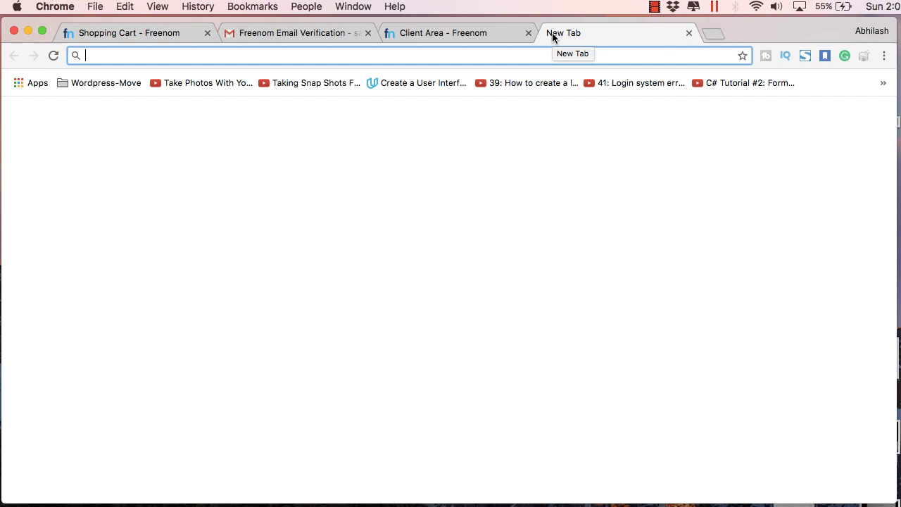
{"action": "type", "text": "infinitef"}
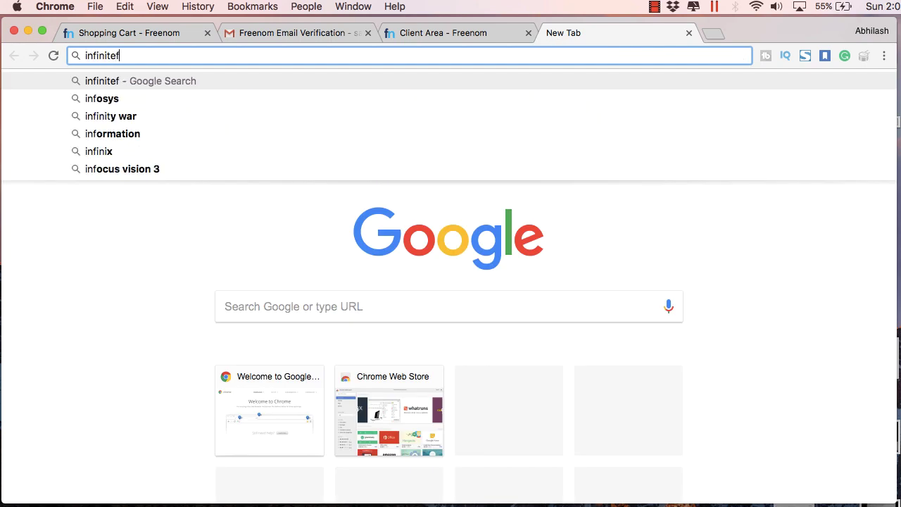
{"action": "type", "text": "eww"}
{"action": "key", "text": "BackSpace"}
{"action": "key", "text": "BackSpace"}
{"action": "key", "text": "BackSpace"}
{"action": "type", "text": "re"}
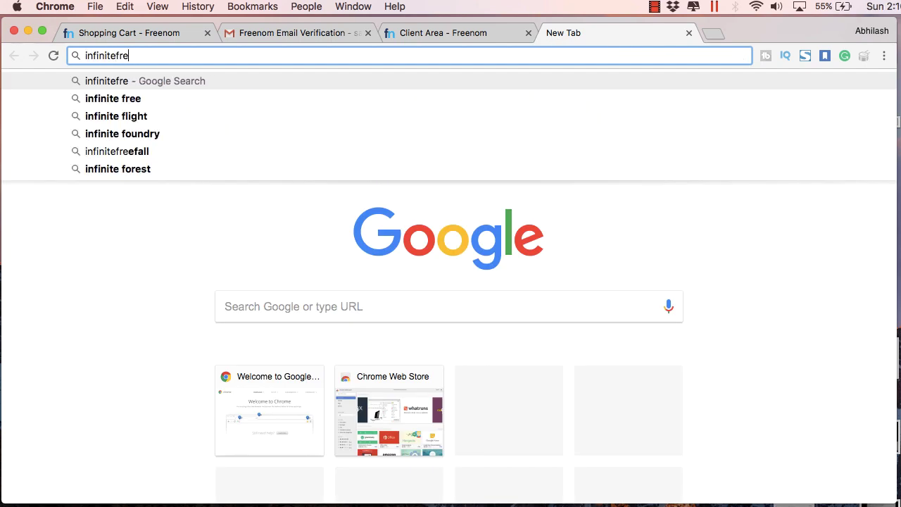
{"action": "type", "text": "e"}
{"action": "key", "text": "Return"}
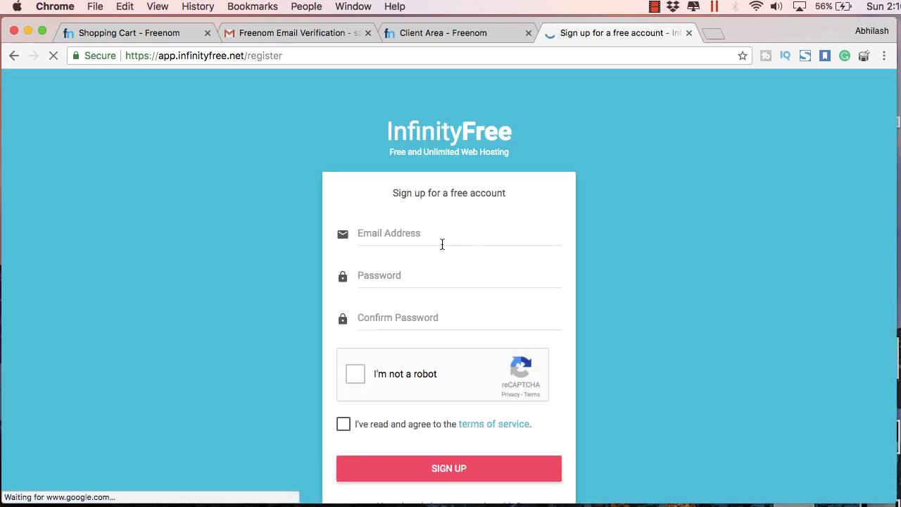
- Fill in the sign-up e-mail and passwords, start the reCAPTCHA, and accept the terms
{"action": "left_click", "coordinate": [425, 238]}
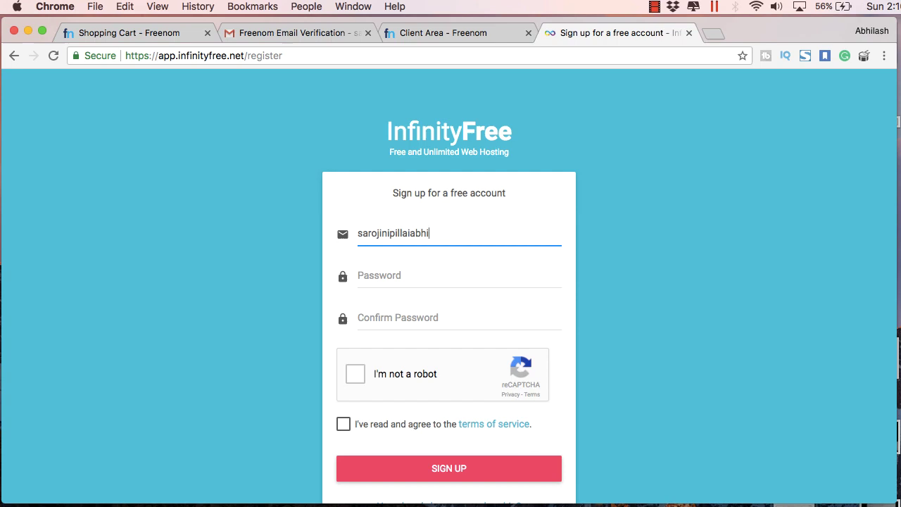
{"action": "type", "text": "a"}
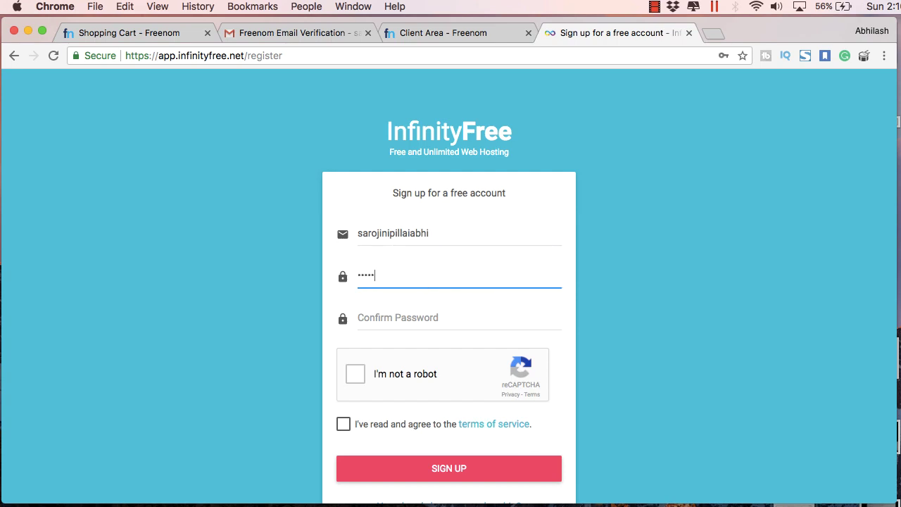
{"action": "left_click", "coordinate": [398, 318]}
{"action": "type", "text": "ab"}
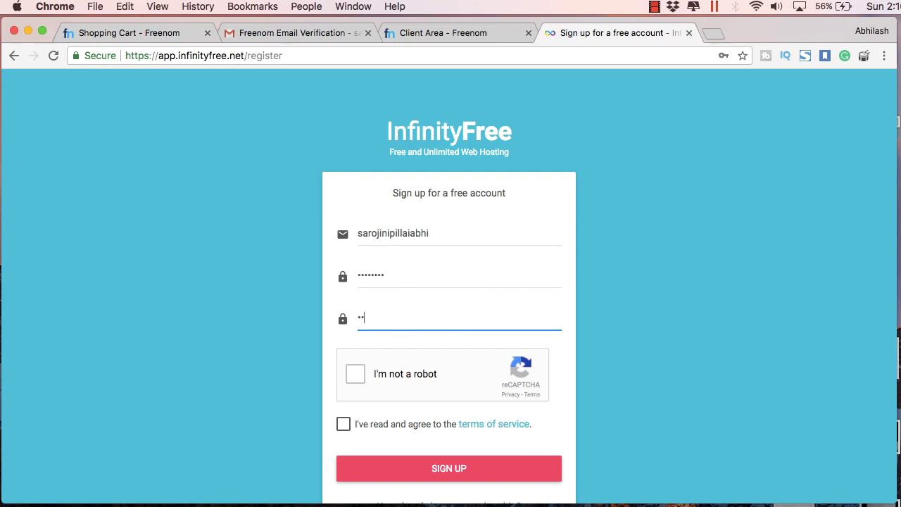
{"action": "left_click", "coordinate": [356, 374]}
{"action": "left_click", "coordinate": [342, 424]}
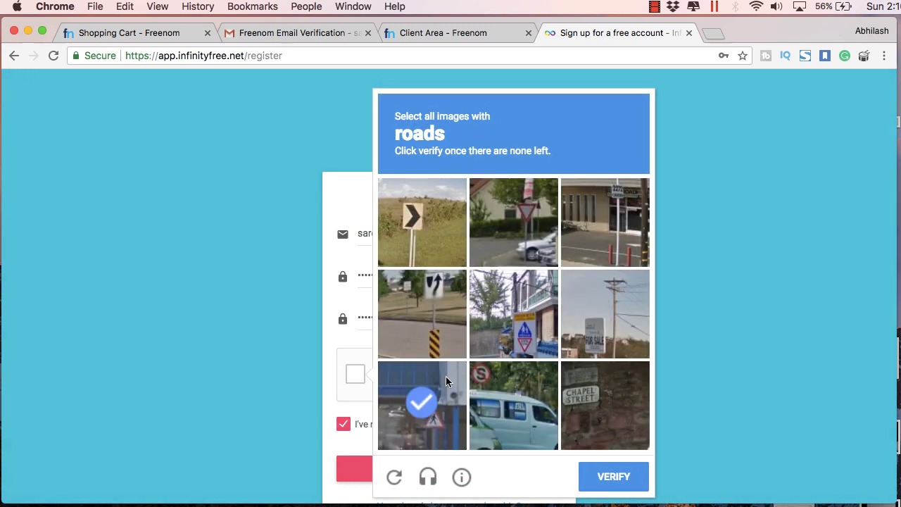
{"action": "left_click", "coordinate": [614, 476]}
{"action": "left_click", "coordinate": [604, 313]}
{"action": "left_click", "coordinate": [431, 241]}
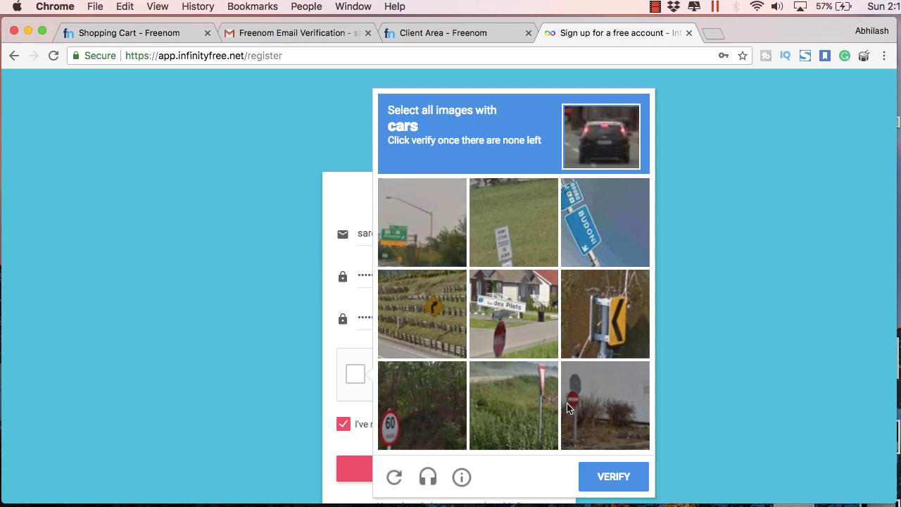
{"action": "left_click", "coordinate": [602, 478]}
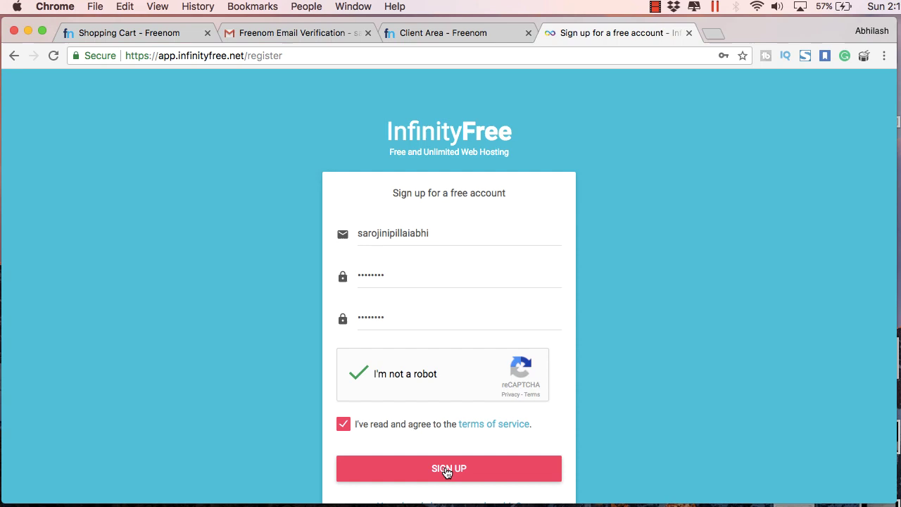
{"action": "left_click", "coordinate": [446, 471]}
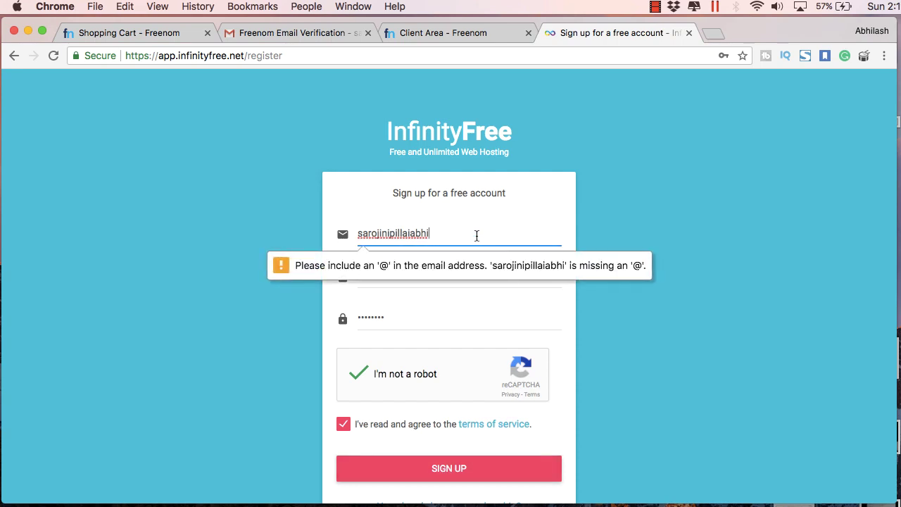
{"action": "type", "text": "@gmail.com"}
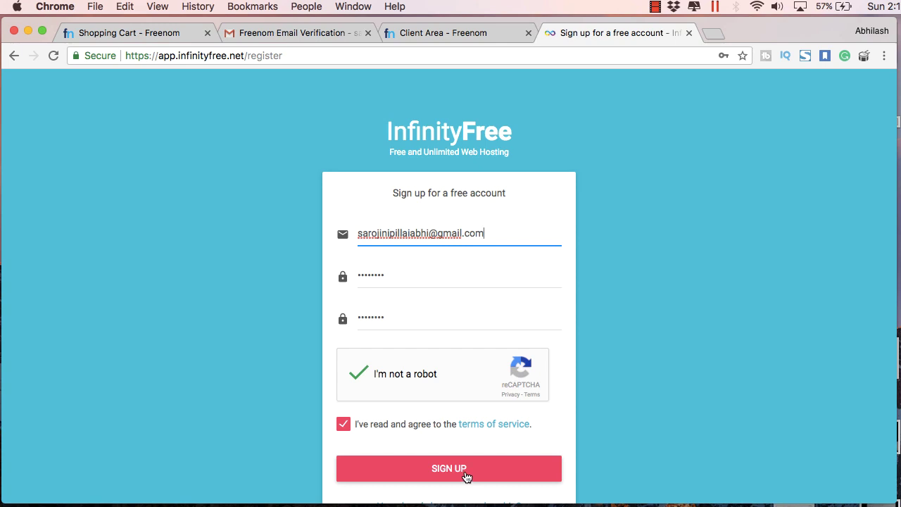
{"action": "left_click", "coordinate": [465, 476]}
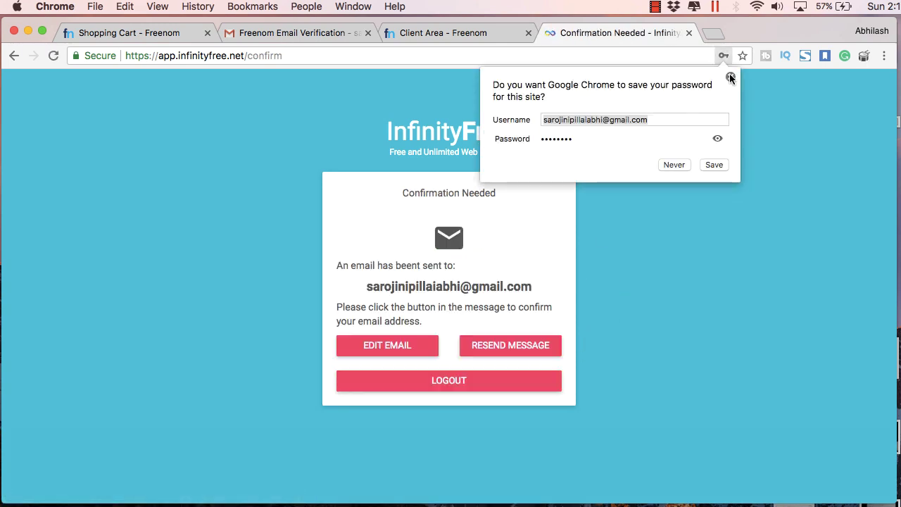
- Refresh the Gmail inbox to confirm the InfinityFree e-mail and start a new hosting account
{"action": "left_click", "coordinate": [730, 77]}
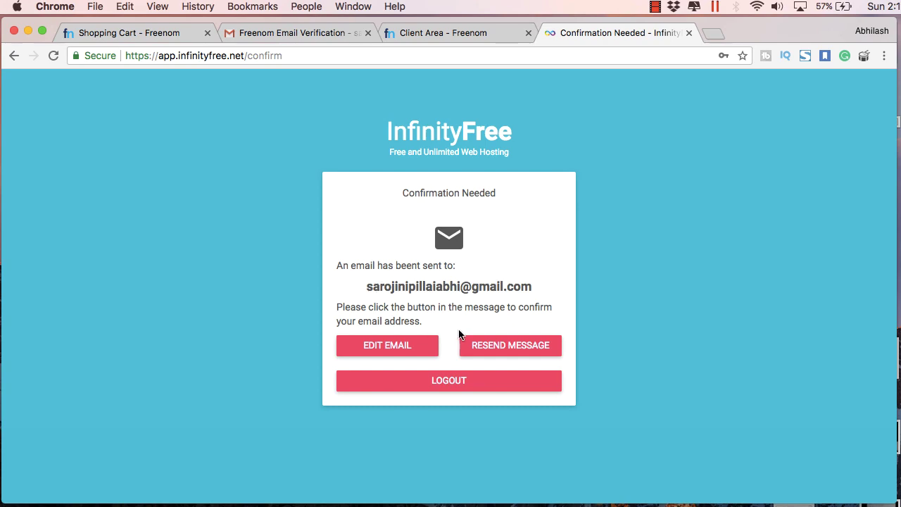
{"action": "left_click", "coordinate": [292, 40]}
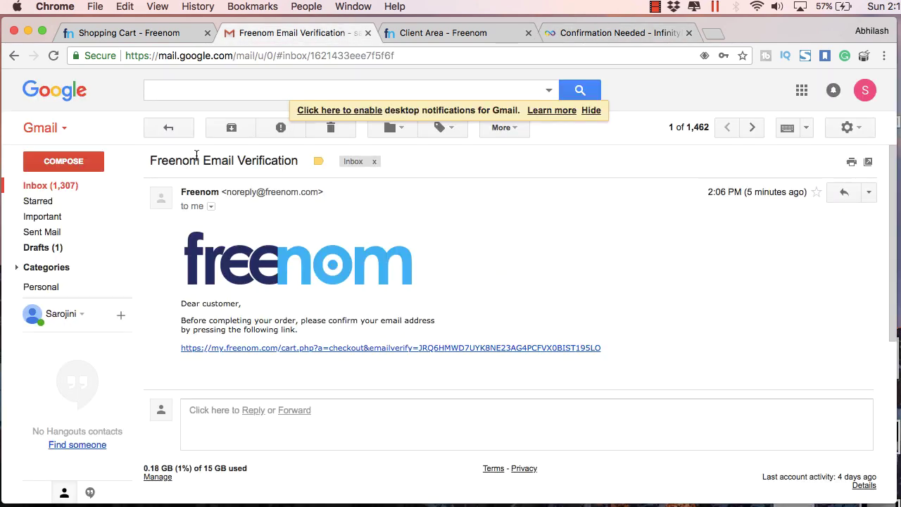
{"action": "left_click", "coordinate": [163, 127]}
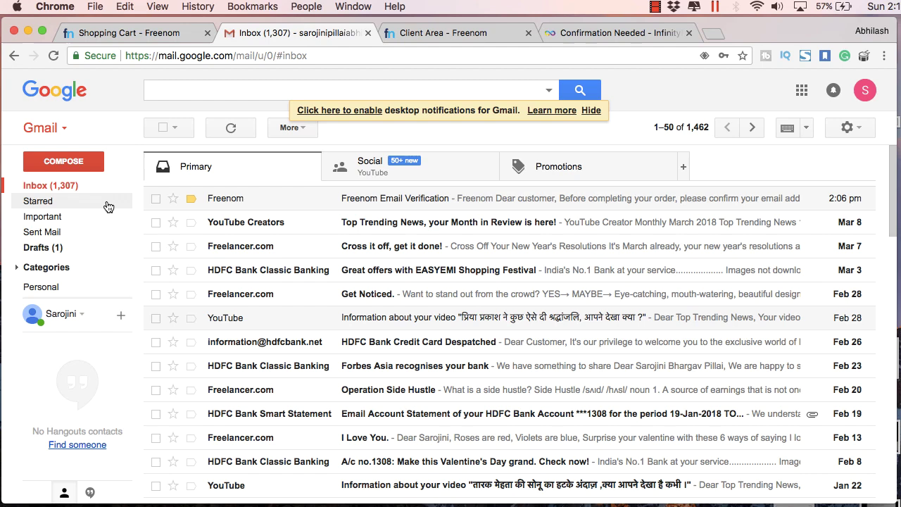
{"action": "left_click", "coordinate": [89, 185]}
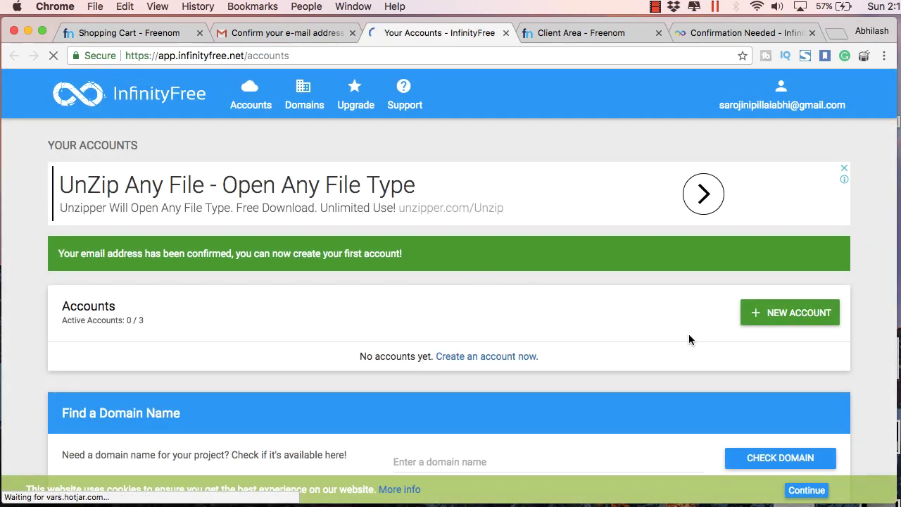
{"action": "left_click", "coordinate": [762, 320]}
{"action": "scroll", "coordinate": [673, 309], "scroll_direction": "down", "scroll_amount": 3}
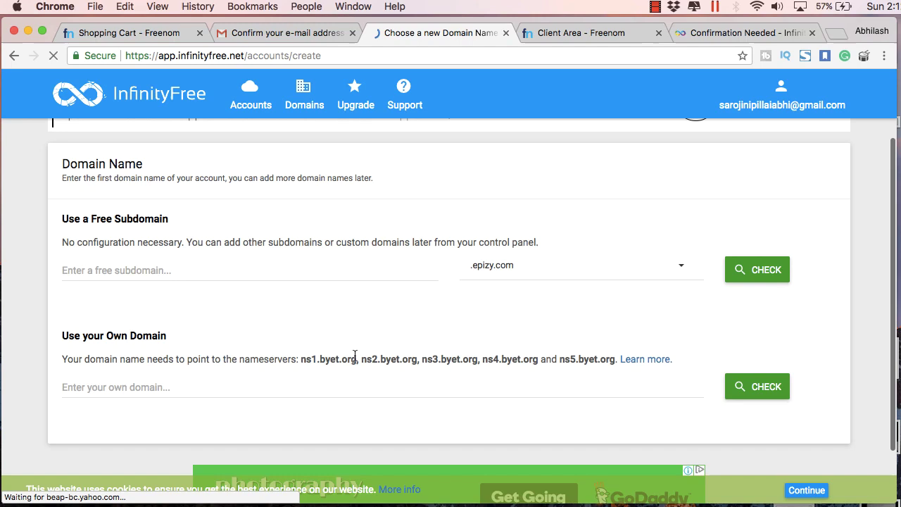
- Copy ns1.byet.org and ns2.byet.org from InfinityFree into Freenom's Nameserver 1 and 2
{"action": "left_click_drag", "start_coordinate": [357, 359], "coordinate": [301, 359]}
{"action": "key", "text": "super+c"}
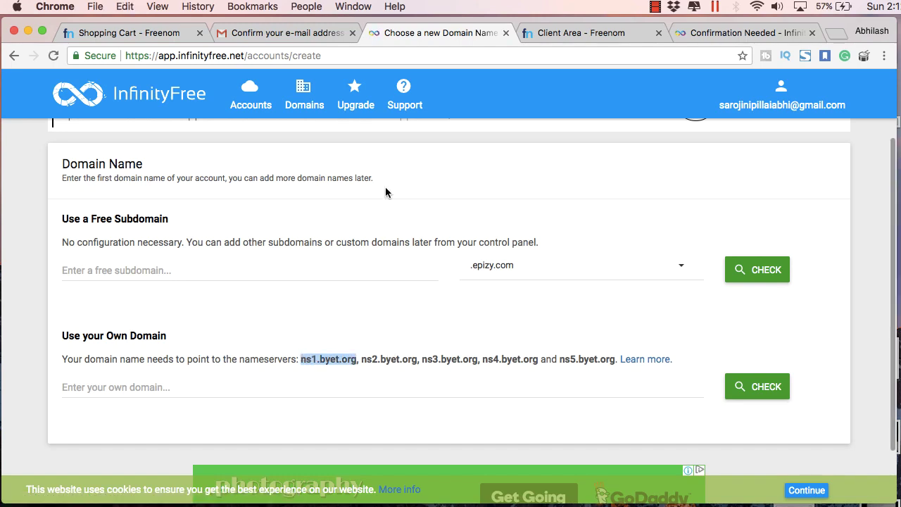
{"action": "left_click", "coordinate": [142, 33]}
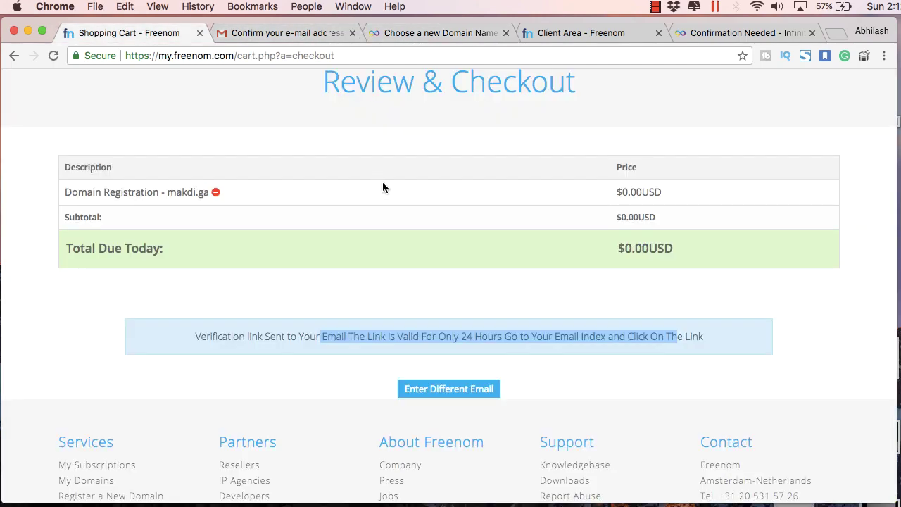
{"action": "left_click", "coordinate": [450, 33]}
{"action": "left_click", "coordinate": [542, 33]}
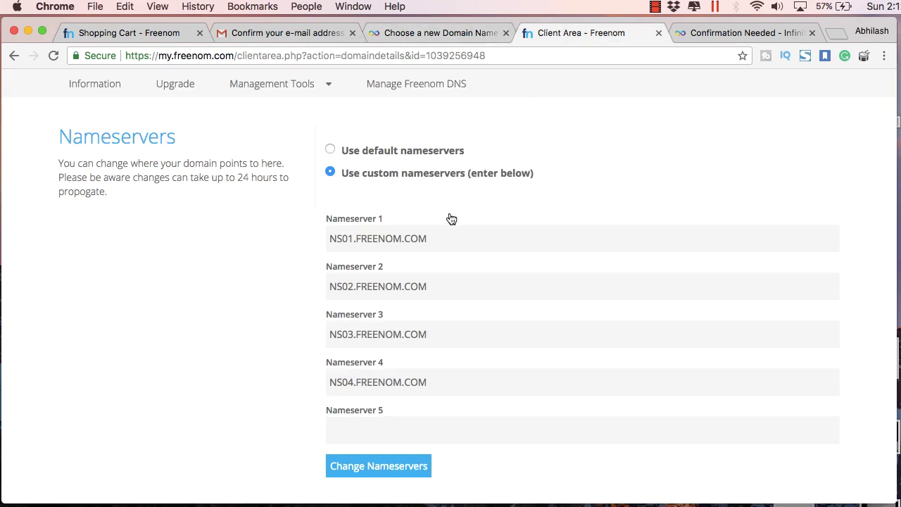
{"action": "left_click_drag", "start_coordinate": [431, 237], "coordinate": [303, 232]}
{"action": "key", "text": "super+v"}
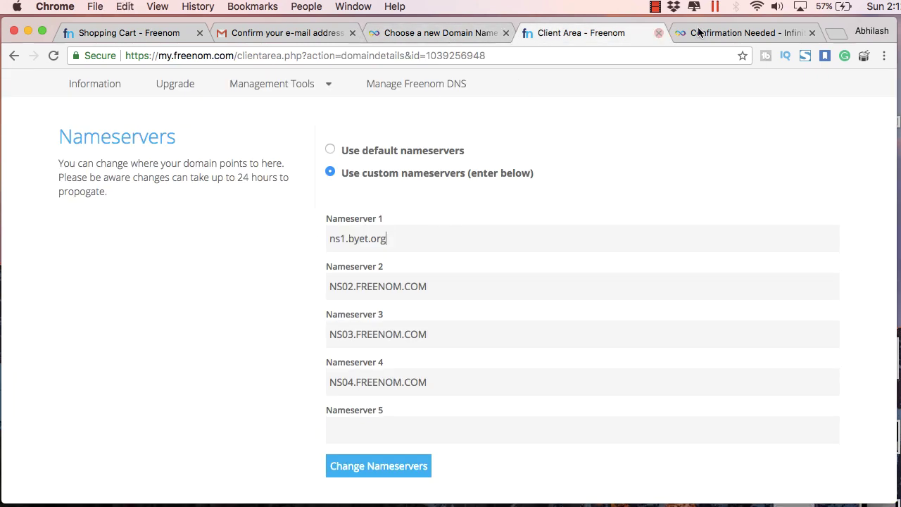
{"action": "left_click", "coordinate": [708, 33]}
{"action": "left_click", "coordinate": [462, 32]}
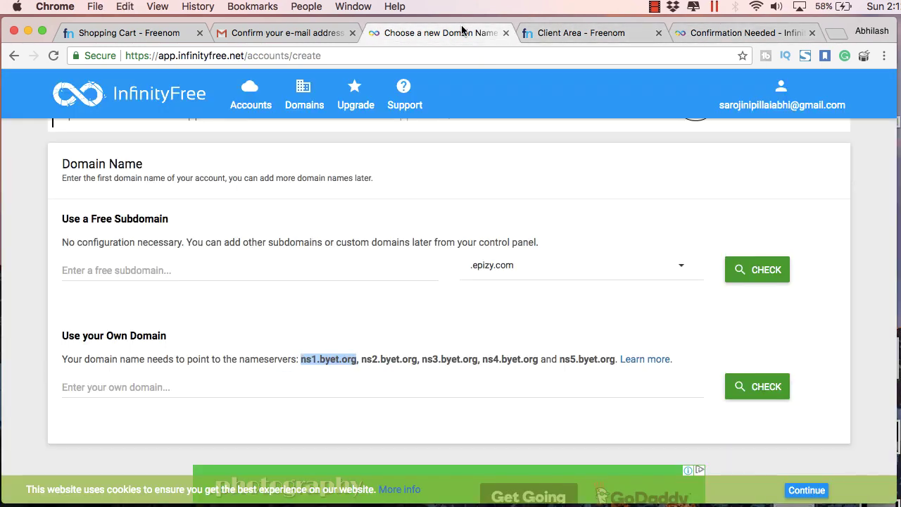
{"action": "left_click_drag", "start_coordinate": [416, 353], "coordinate": [377, 357]}
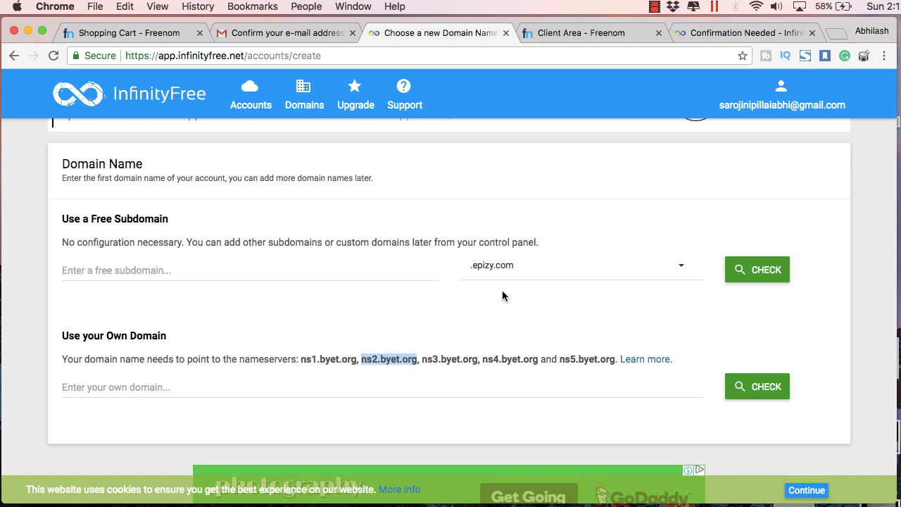
{"action": "left_click", "coordinate": [580, 33]}
{"action": "left_click_drag", "start_coordinate": [427, 284], "coordinate": [360, 281]}
{"action": "type", "text": "ns2.byet.org"}
{"action": "left_click", "coordinate": [440, 33]}
- Fill Freenom's Nameserver 3, 4 and 5 with ns3.byet.org, ns4.byet.org and ns5.byet.org
{"action": "left_click", "coordinate": [473, 357]}
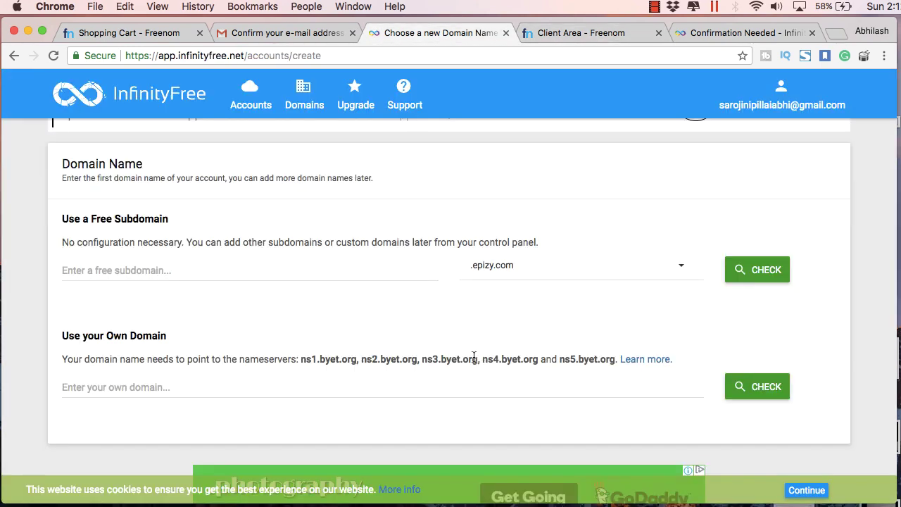
{"action": "key", "text": "super+c"}
{"action": "left_click_drag", "start_coordinate": [473, 357], "coordinate": [310, 339]}
{"action": "left_click", "coordinate": [550, 34]}
{"action": "key", "text": "super+v"}
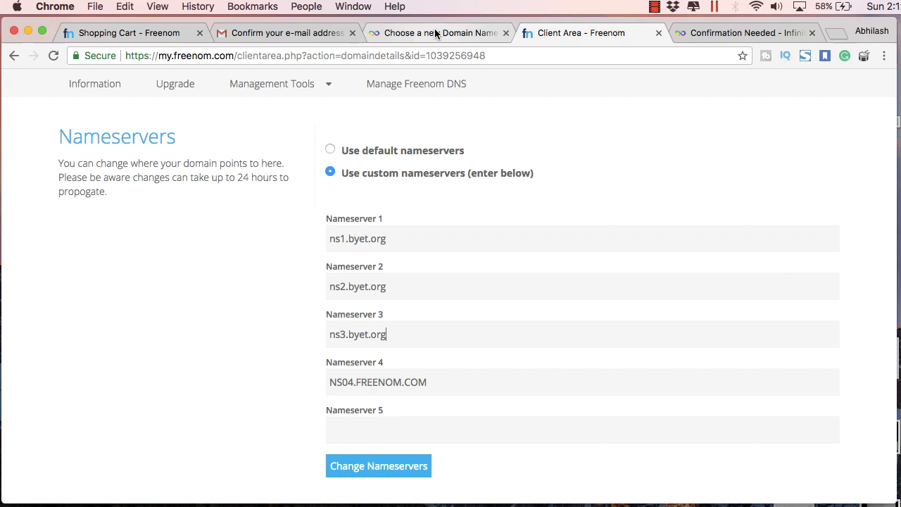
{"action": "left_click", "coordinate": [435, 33]}
{"action": "left_click_drag", "start_coordinate": [542, 356], "coordinate": [483, 357]}
{"action": "key", "text": "super+c"}
{"action": "left_click", "coordinate": [551, 34]}
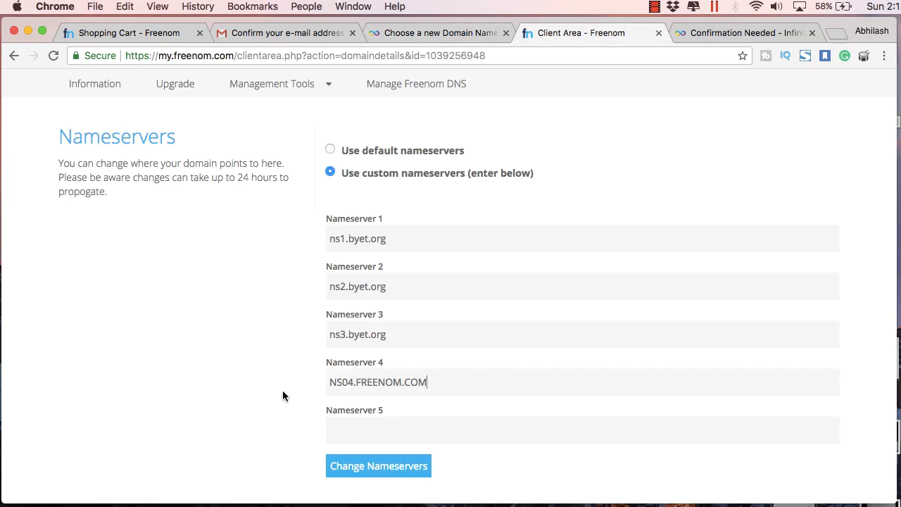
{"action": "key", "text": "super+v"}
{"action": "key", "text": "super+a"}
{"action": "key", "text": "super+v"}
{"action": "key", "text": "Tab"}
{"action": "key", "text": "super+v"}
{"action": "key", "text": "Left"}
{"action": "key", "text": "Left"}
{"action": "key", "text": "Left"}
{"action": "key", "text": "Left"}
{"action": "key", "text": "Left"}
{"action": "key", "text": "Left"}
{"action": "key", "text": "Left"}
{"action": "key", "text": "Left"}
{"action": "key", "text": "Left"}
{"action": "key", "text": "BackSpace"}
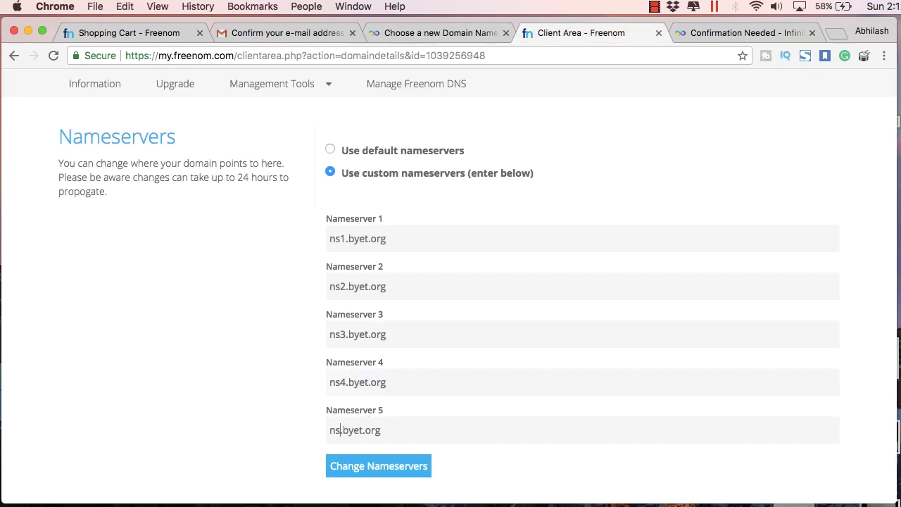
{"action": "type", "text": "5"}
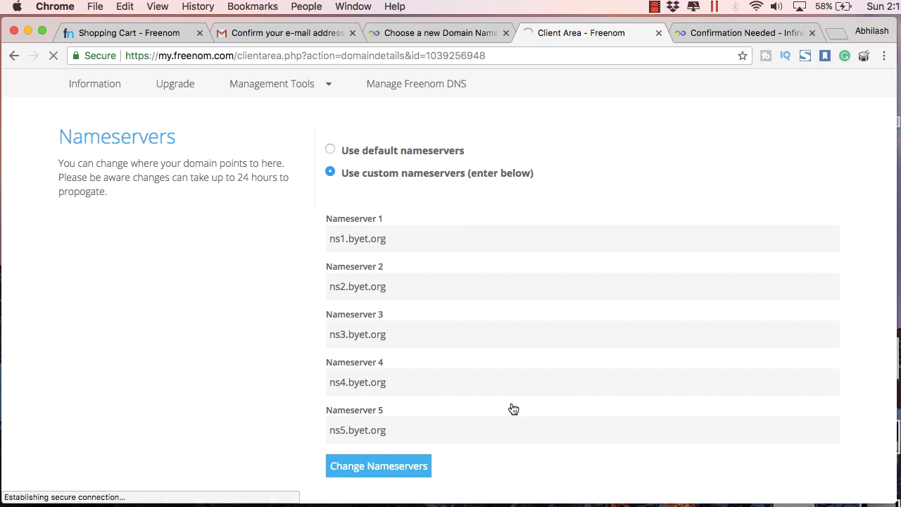
{"action": "left_click", "coordinate": [439, 33]}
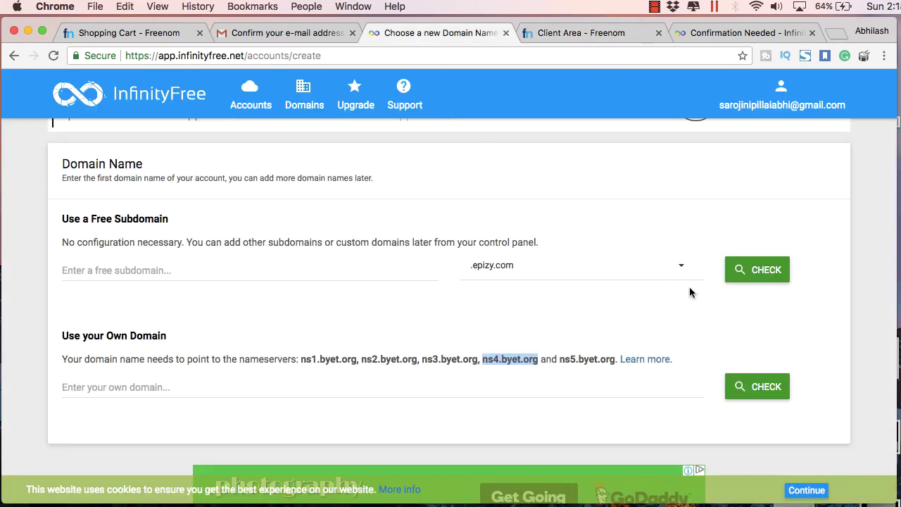
- Enter the custom domain makdi.ga and confirm it can be added
{"action": "scroll", "coordinate": [689, 291], "scroll_direction": "down", "scroll_amount": 1}
{"action": "left_click", "coordinate": [464, 342]}
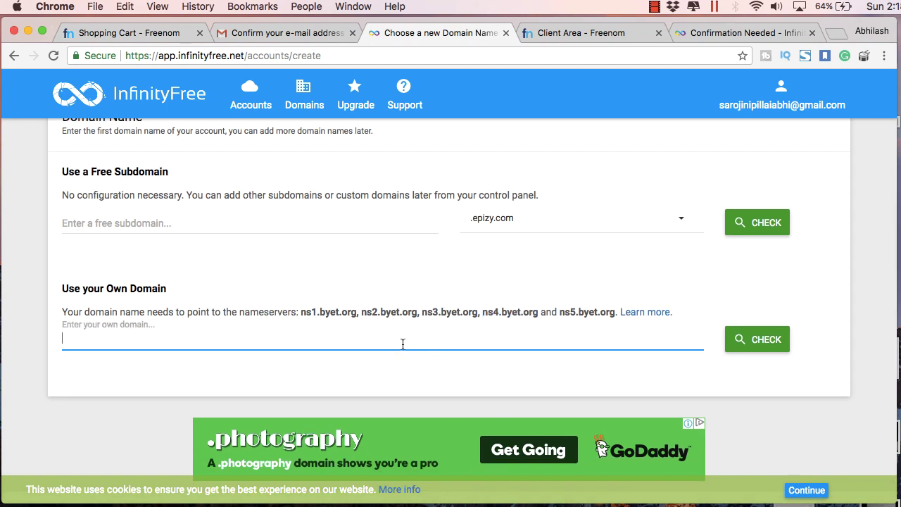
{"action": "type", "text": "makdi.ga"}
{"action": "left_click", "coordinate": [758, 347]}
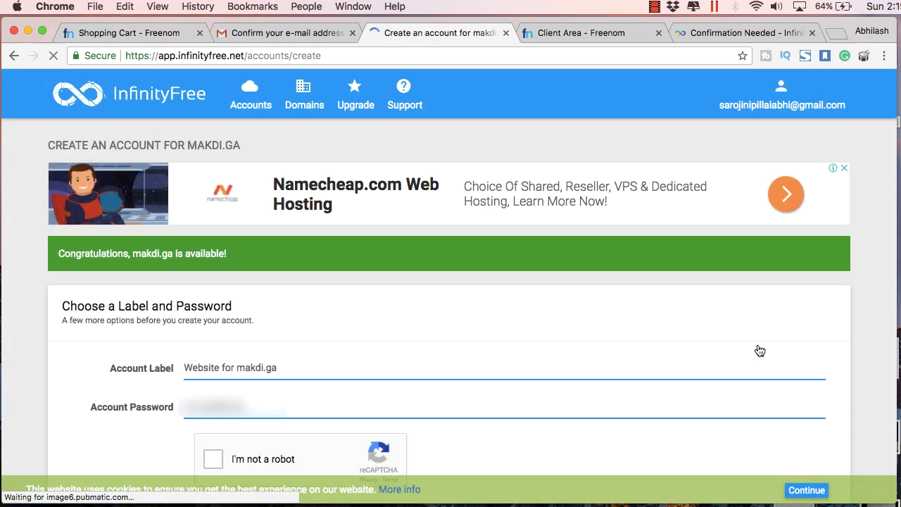
{"action": "scroll", "coordinate": [759, 349], "scroll_direction": "down", "scroll_amount": 3}
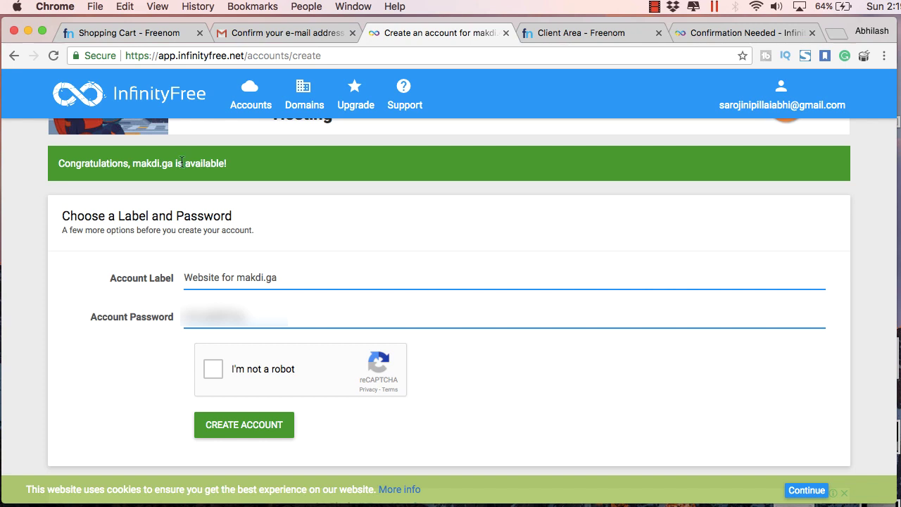
{"action": "left_click_drag", "start_coordinate": [234, 162], "coordinate": [64, 160]}
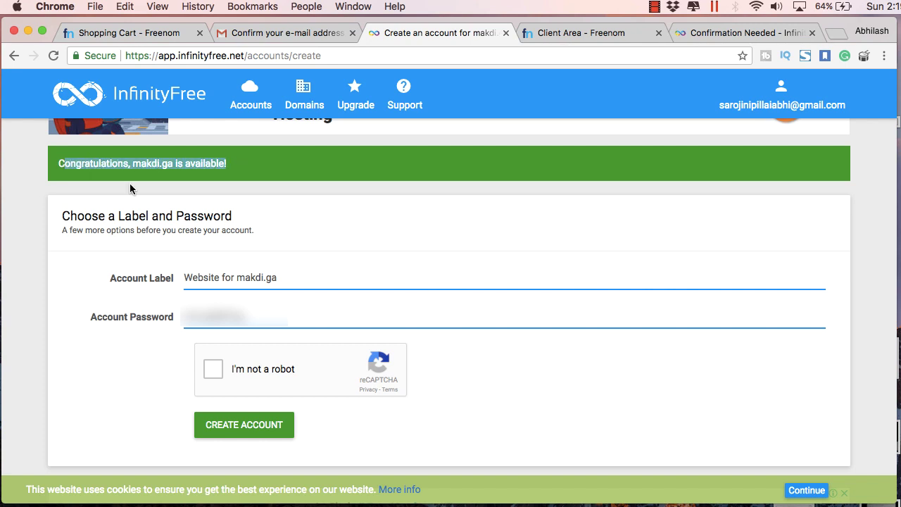
{"action": "left_click", "coordinate": [230, 231]}
{"action": "scroll", "coordinate": [216, 342], "scroll_direction": "down", "scroll_amount": 1}
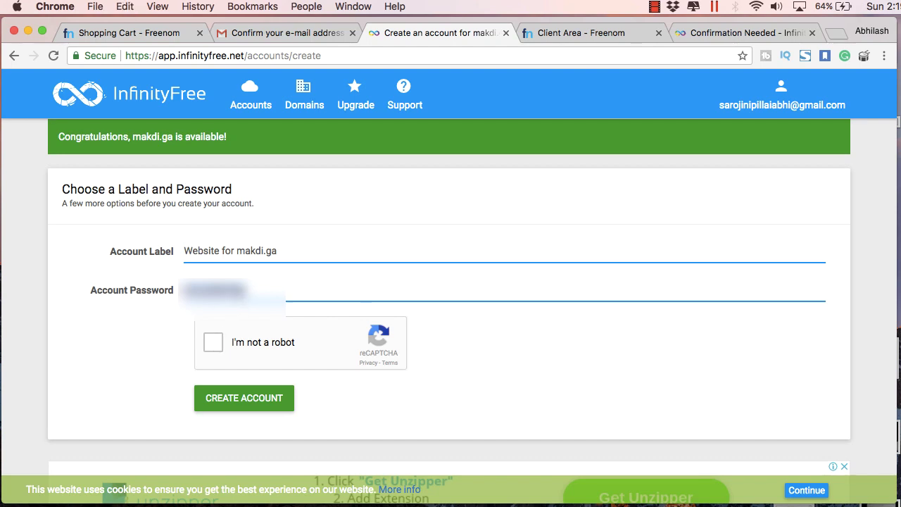
- Pass the street-sign and traffic-light robot challenges, then create the makdi.ga hosting account
{"action": "left_click", "coordinate": [240, 344]}
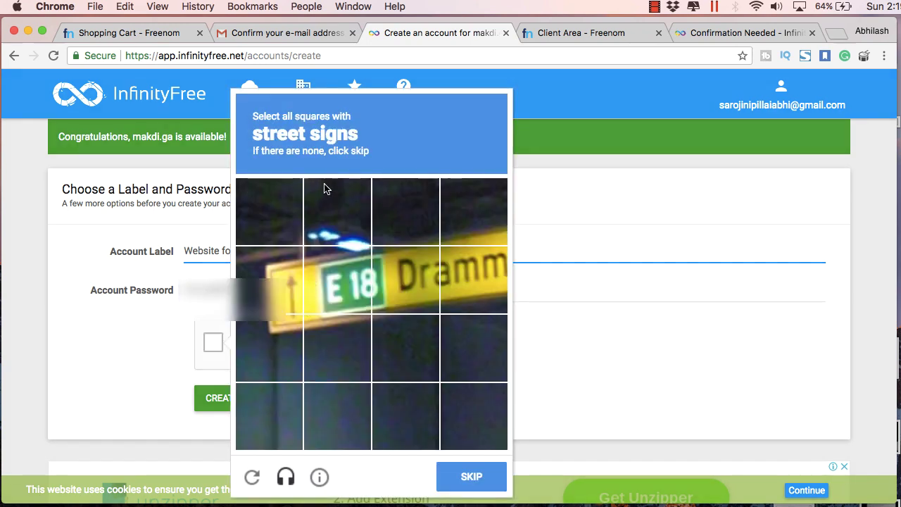
{"action": "left_click", "coordinate": [281, 285]}
{"action": "left_click", "coordinate": [278, 345]}
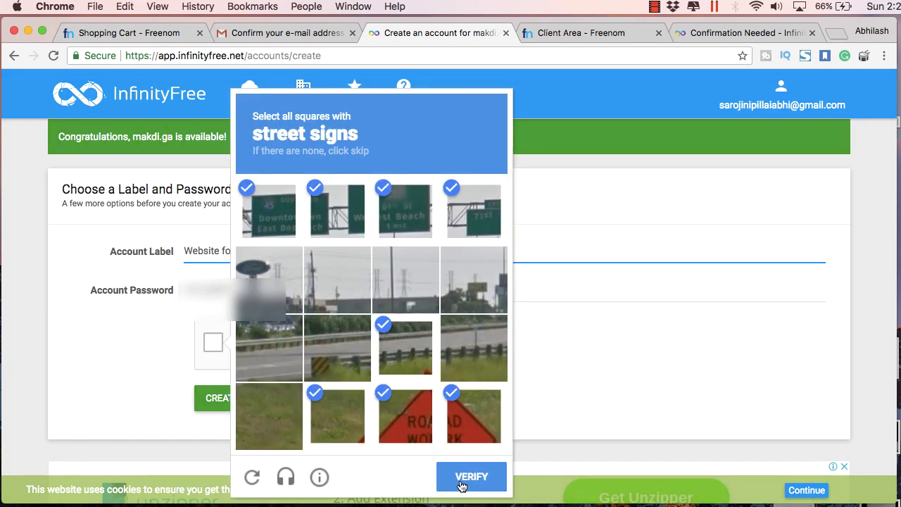
{"action": "left_click", "coordinate": [462, 480]}
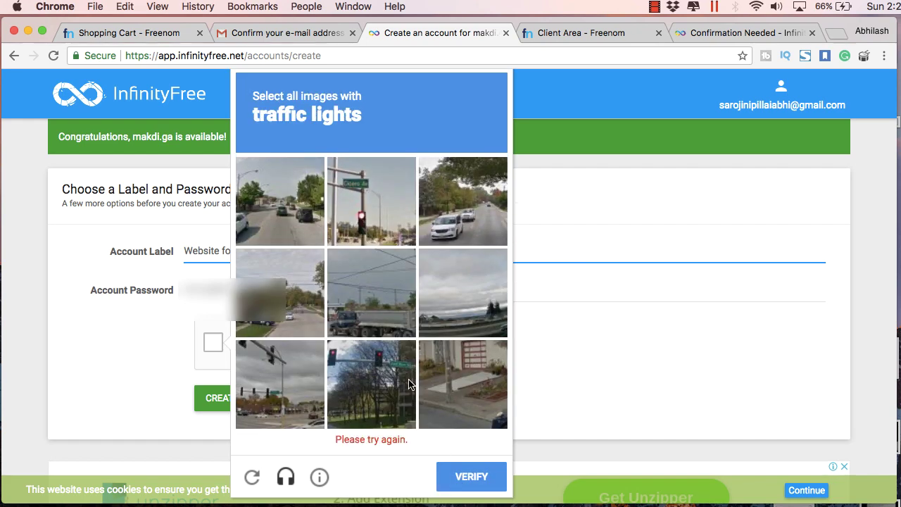
{"action": "left_click", "coordinate": [366, 211]}
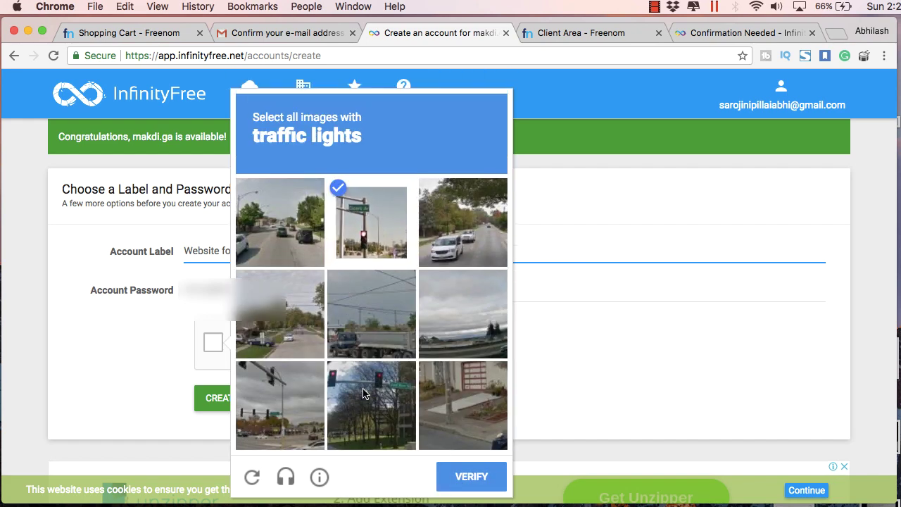
{"action": "left_click", "coordinate": [383, 408]}
{"action": "left_click", "coordinate": [279, 394]}
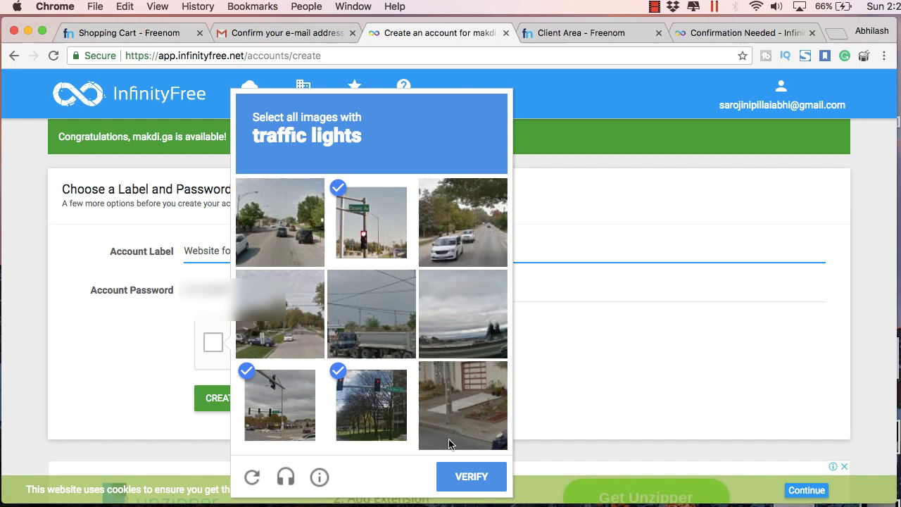
{"action": "left_click", "coordinate": [470, 477]}
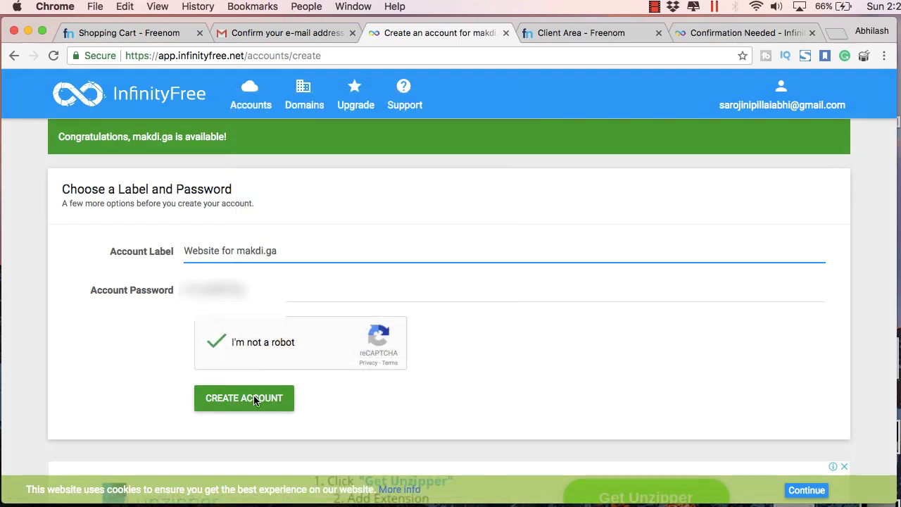
{"action": "left_click", "coordinate": [254, 399]}
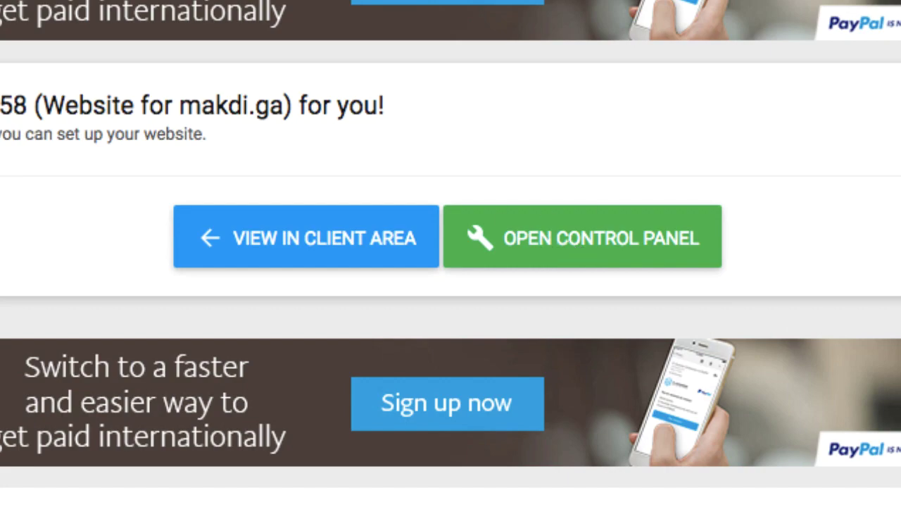
- Open the new account's control panel, then its page in the client area
{"action": "left_click", "coordinate": [552, 253]}
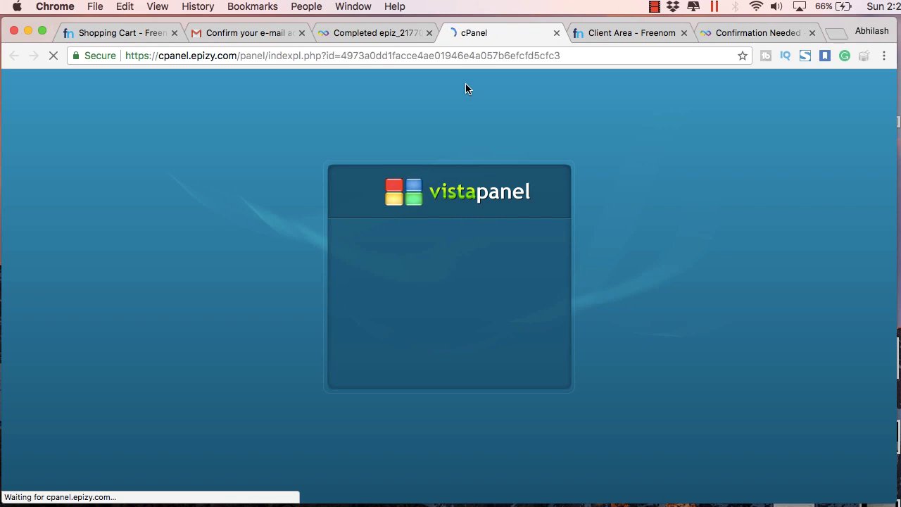
{"action": "left_click", "coordinate": [389, 33]}
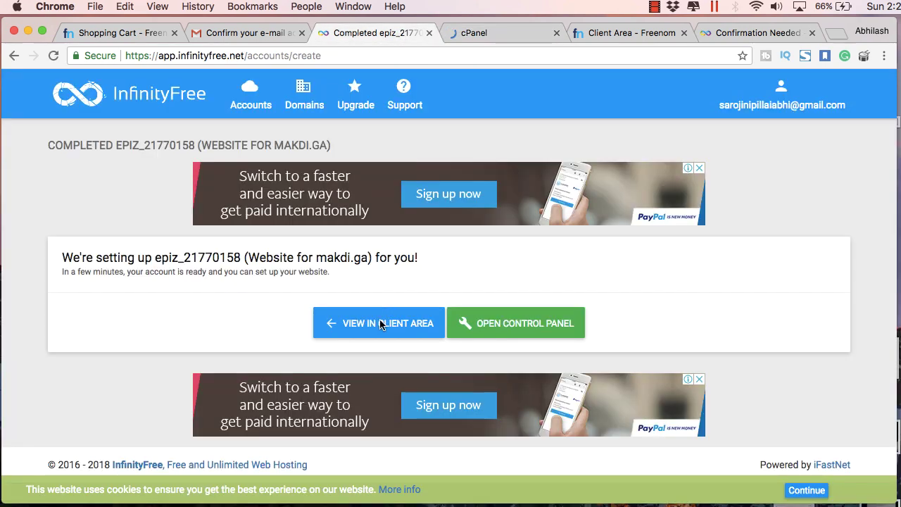
{"action": "left_click", "coordinate": [381, 324]}
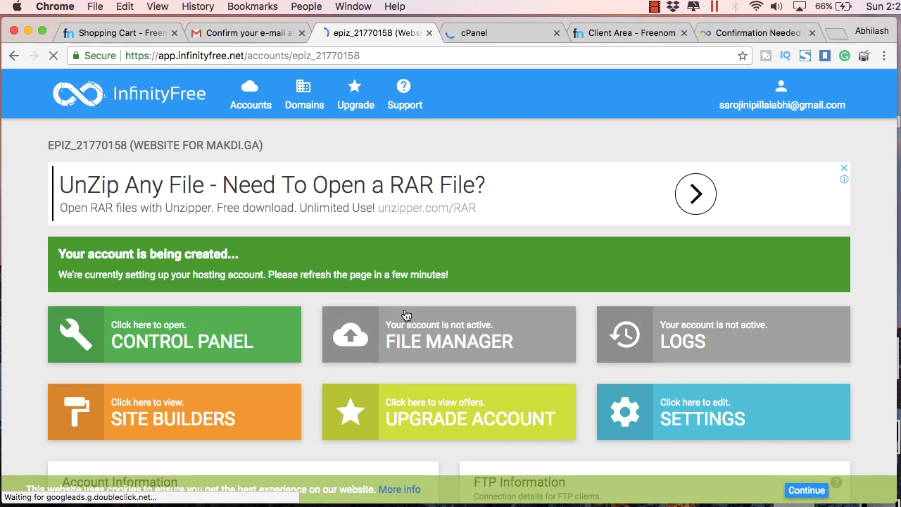
- Review Account Information, toggling the password and noting FTP host ftp.epizy.com, port 21
{"action": "scroll", "coordinate": [404, 309], "scroll_direction": "down", "scroll_amount": 3}
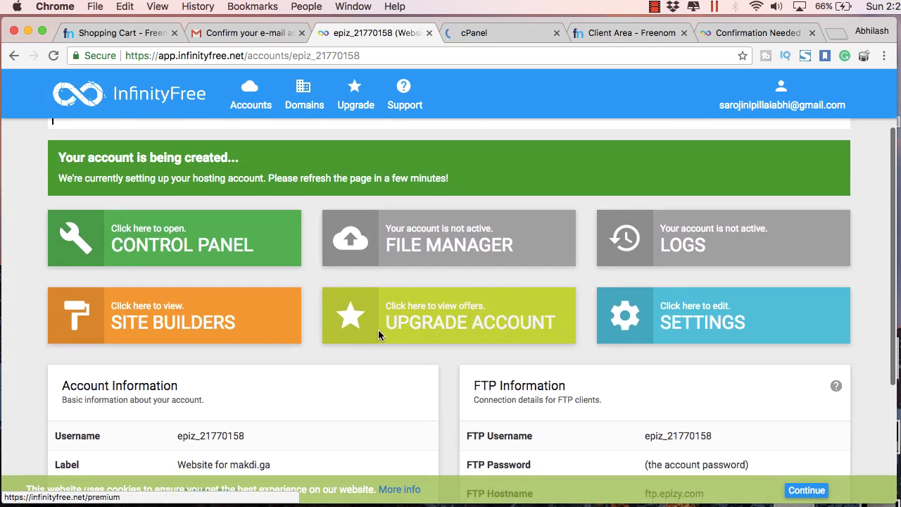
{"action": "scroll", "coordinate": [689, 330], "scroll_direction": "down", "scroll_amount": 2}
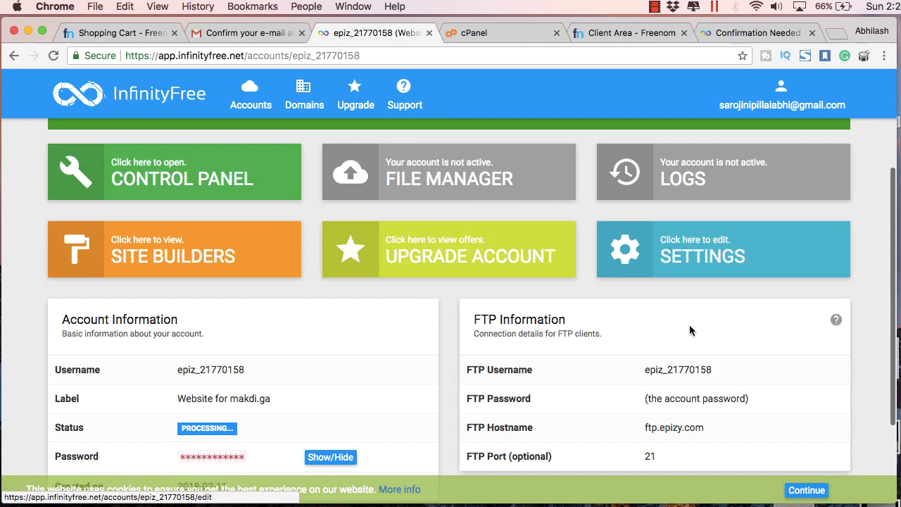
{"action": "scroll", "coordinate": [690, 330], "scroll_direction": "down", "scroll_amount": 2}
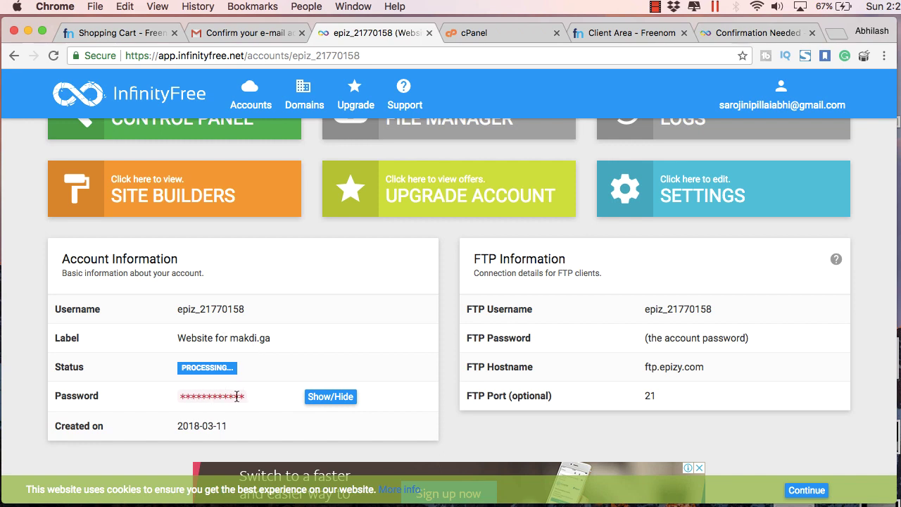
{"action": "left_click", "coordinate": [328, 398]}
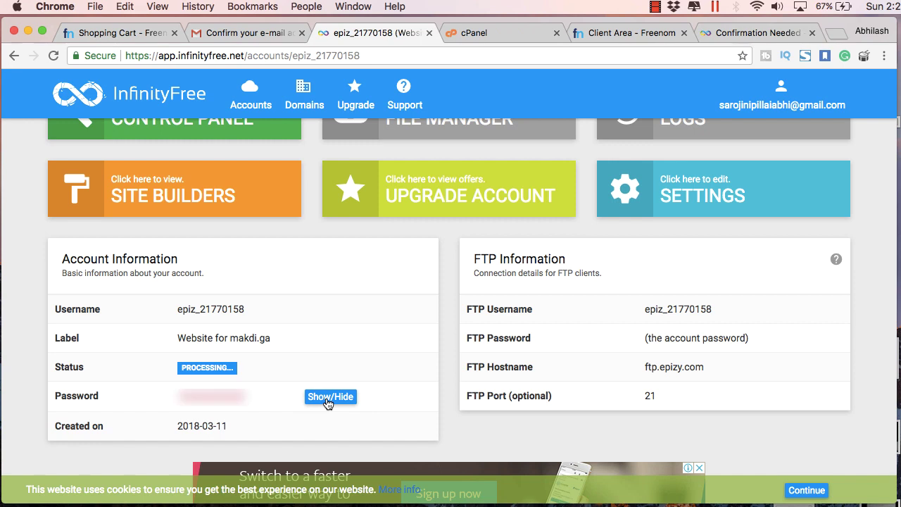
{"action": "left_click", "coordinate": [328, 398]}
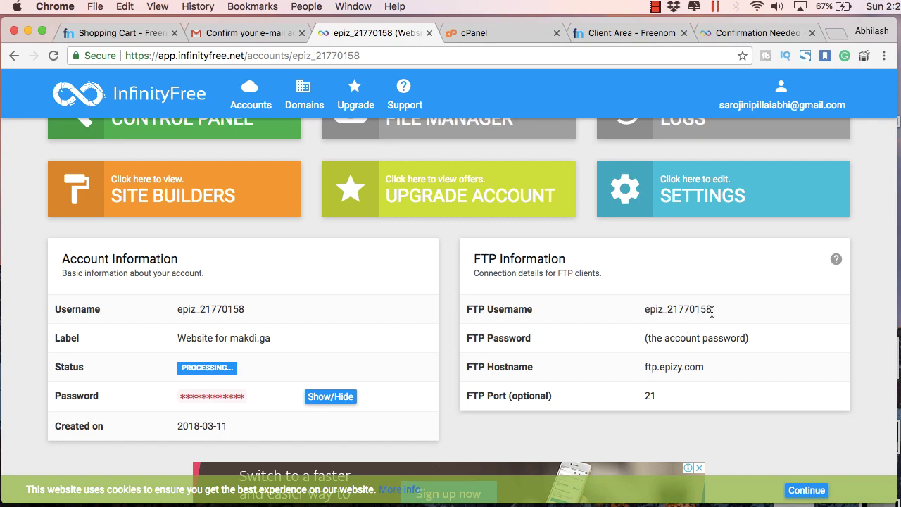
{"action": "left_click_drag", "start_coordinate": [654, 310], "coordinate": [668, 376]}
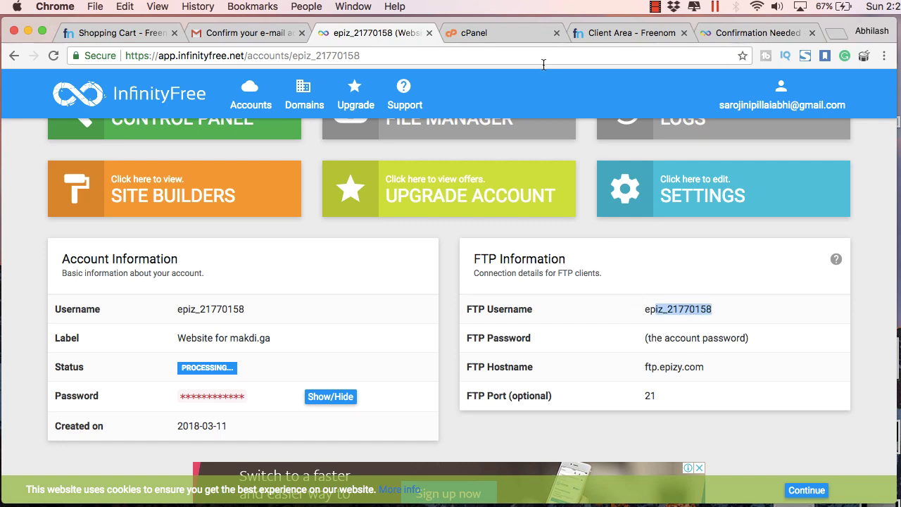
- Go to the VistaPanel home page and scroll to Softaculous Apps Installer under Software
{"action": "left_click", "coordinate": [507, 32]}
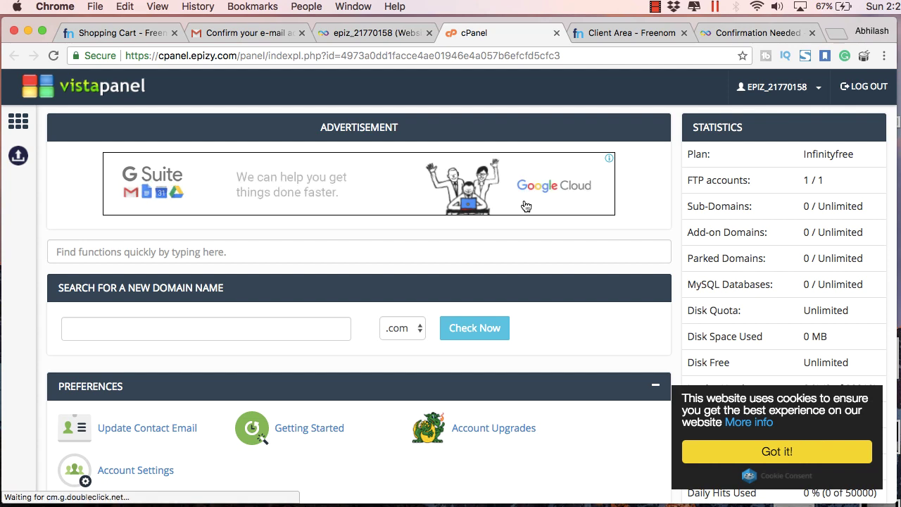
{"action": "scroll", "coordinate": [526, 206], "scroll_direction": "down", "scroll_amount": 10}
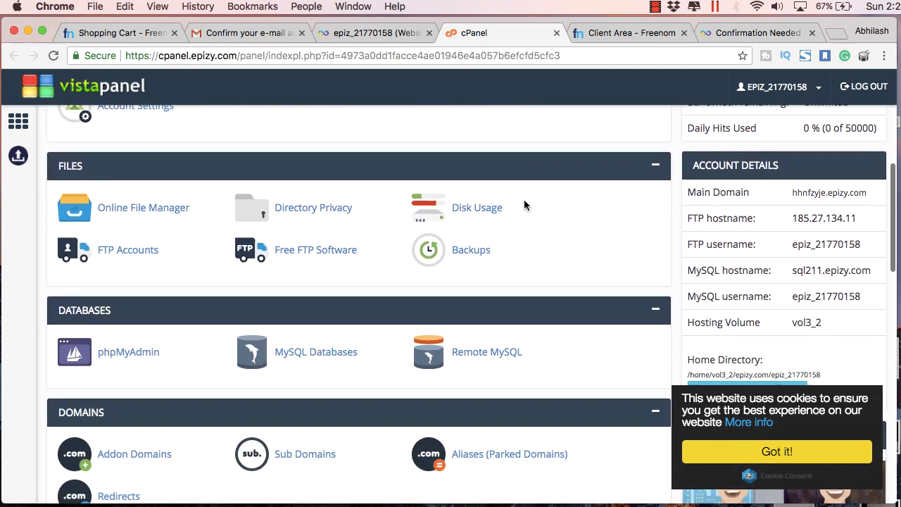
{"action": "scroll", "coordinate": [523, 205], "scroll_direction": "down", "scroll_amount": 13}
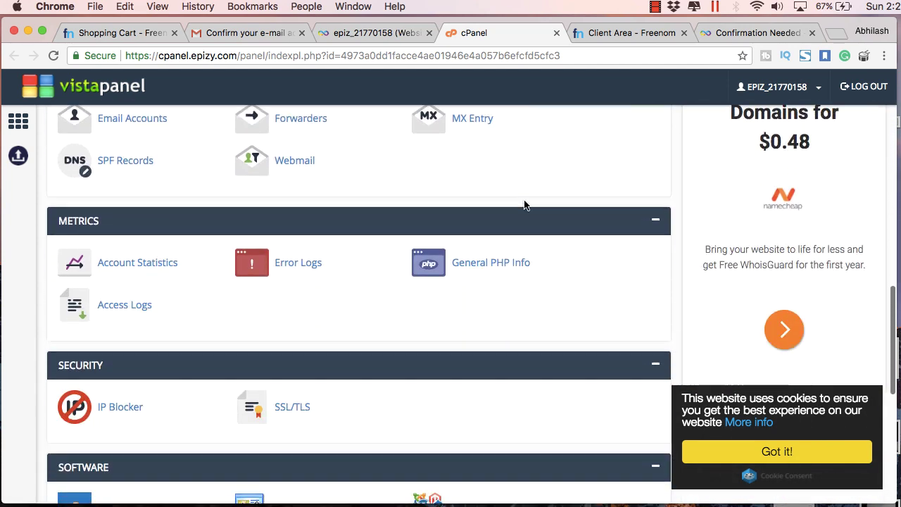
{"action": "scroll", "coordinate": [523, 205], "scroll_direction": "down", "scroll_amount": 7}
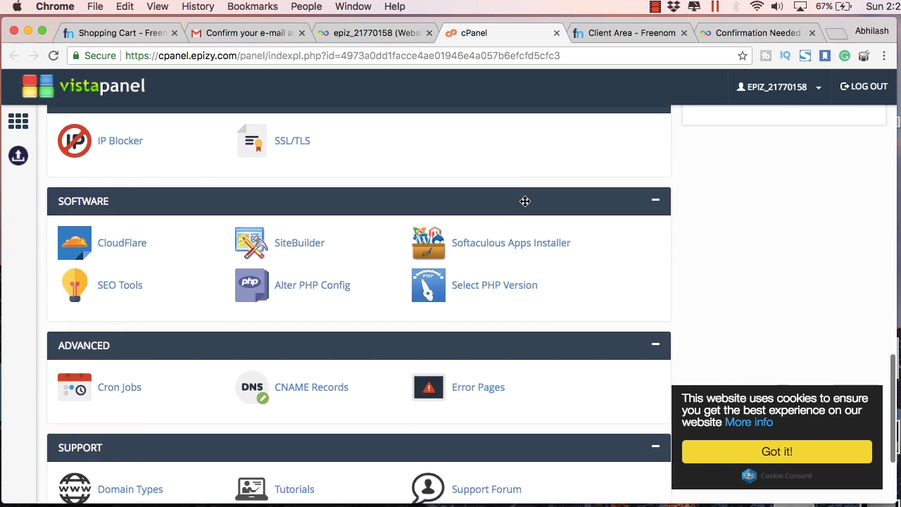
{"action": "scroll", "coordinate": [525, 202], "scroll_direction": "down", "scroll_amount": 1}
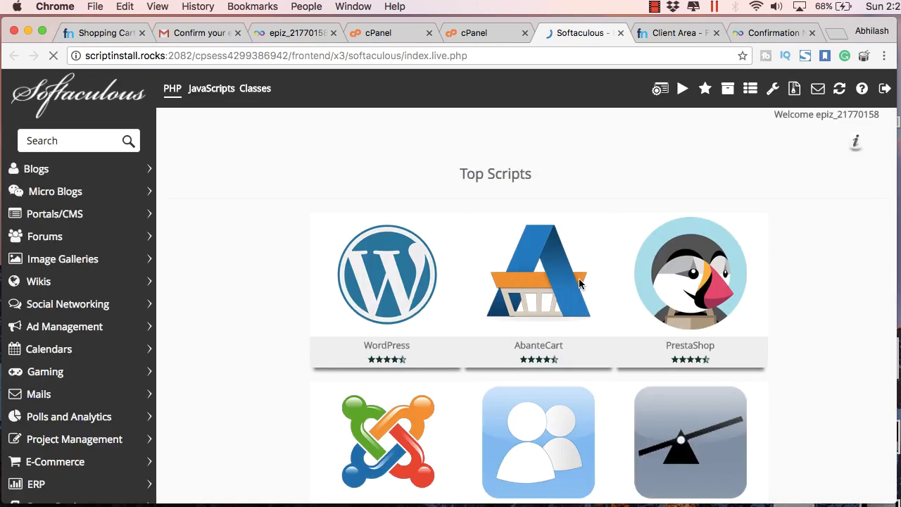
- Start a WordPress install on makdi.ga with an empty directory so it installs at the root
{"action": "scroll", "coordinate": [233, 243], "scroll_direction": "down", "scroll_amount": 10}
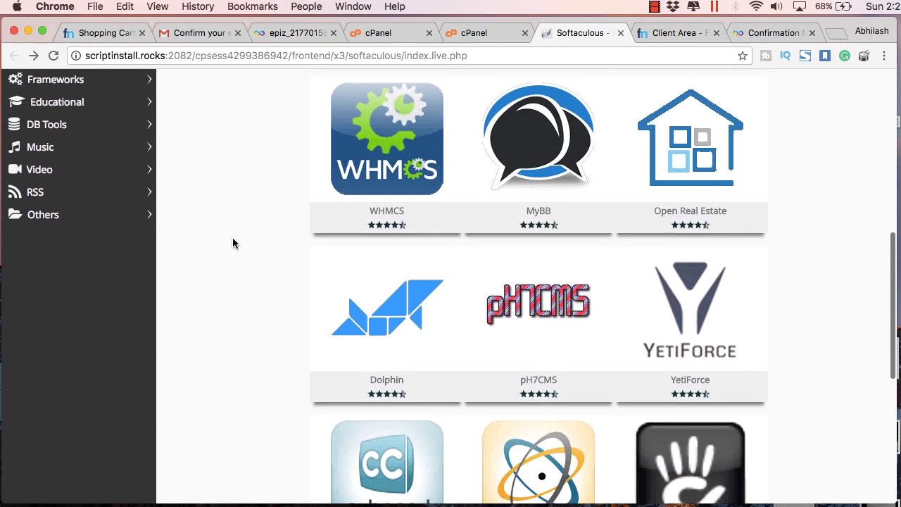
{"action": "scroll", "coordinate": [232, 243], "scroll_direction": "down", "scroll_amount": 4}
{"action": "scroll", "coordinate": [232, 243], "scroll_direction": "up", "scroll_amount": 9}
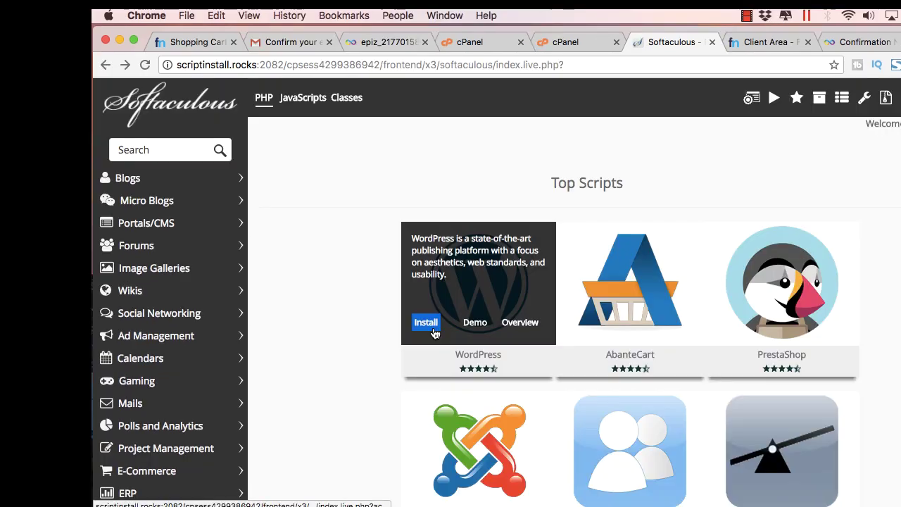
{"action": "left_click", "coordinate": [342, 314]}
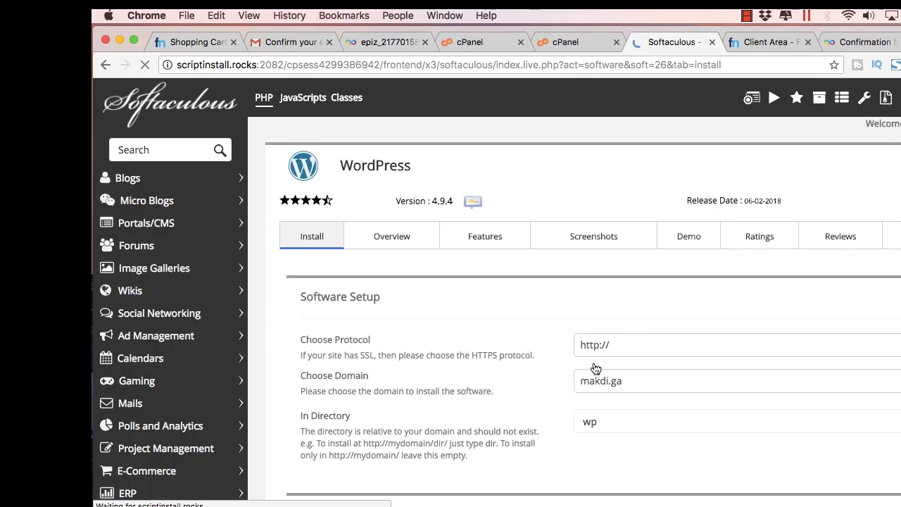
{"action": "left_click", "coordinate": [619, 384]}
{"action": "scroll", "coordinate": [635, 274], "scroll_direction": "down", "scroll_amount": 5}
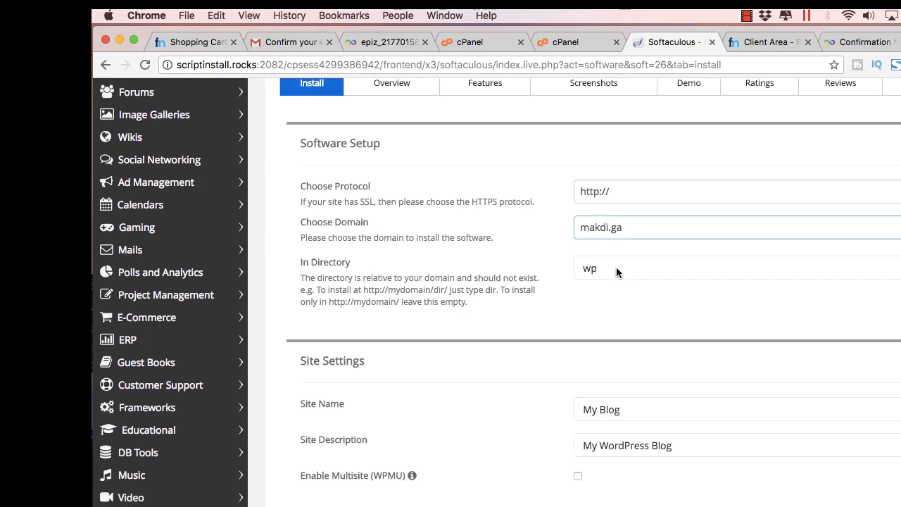
{"action": "left_click", "coordinate": [614, 274]}
{"action": "double_click", "coordinate": [614, 273]}
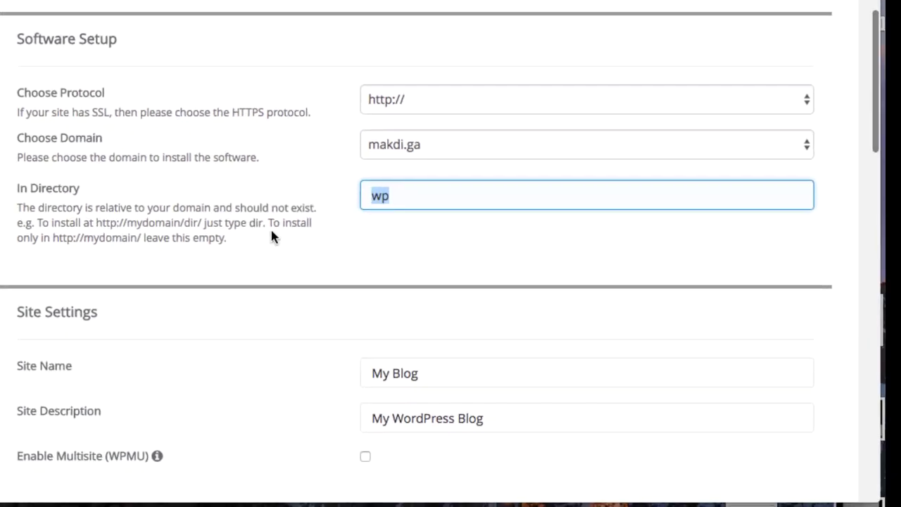
{"action": "key", "text": "BackSpace"}
{"action": "left_click_drag", "start_coordinate": [226, 238], "coordinate": [53, 238]}
- Set the site name to Makdi Demo and the description to Free Website
{"action": "left_click", "coordinate": [281, 254]}
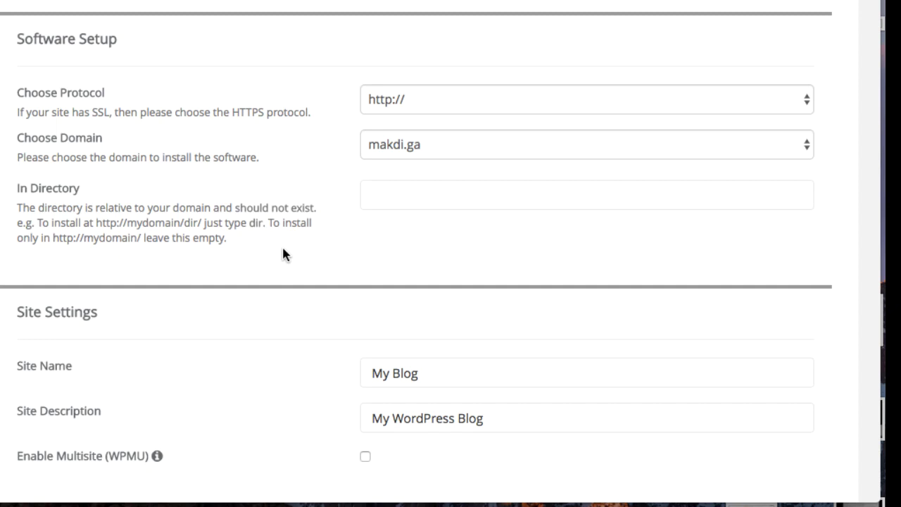
{"action": "scroll", "coordinate": [415, 232], "scroll_direction": "down", "scroll_amount": 3}
{"action": "left_click", "coordinate": [422, 235]}
{"action": "triple_click", "coordinate": [370, 235]}
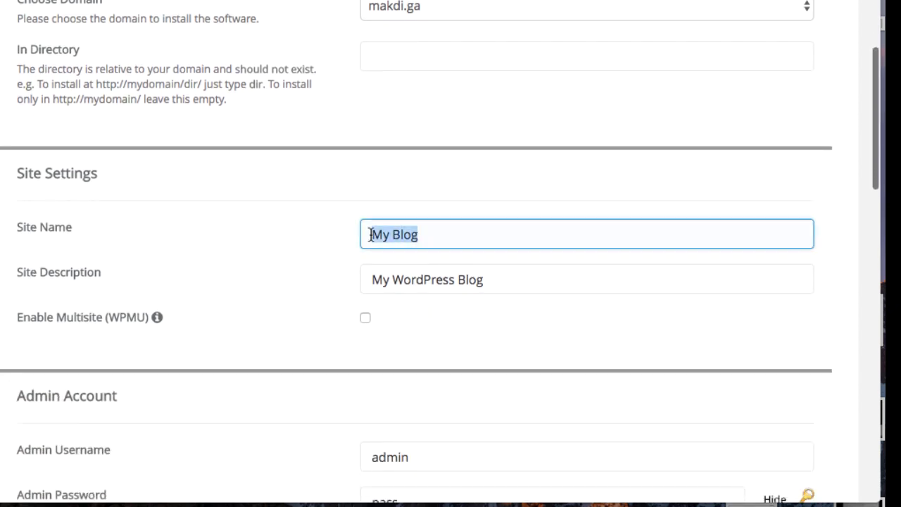
{"action": "type", "text": "Makdi Demo"}
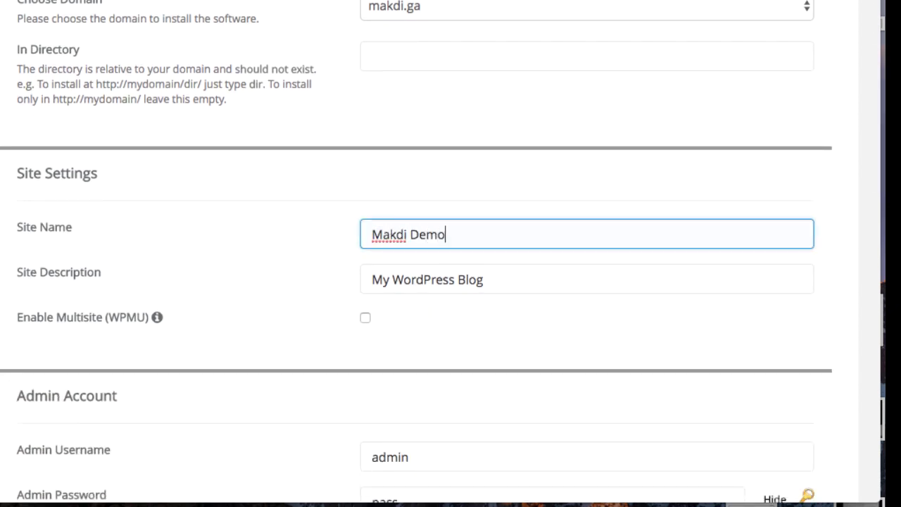
{"action": "left_click", "coordinate": [489, 283]}
{"action": "triple_click", "coordinate": [371, 280]}
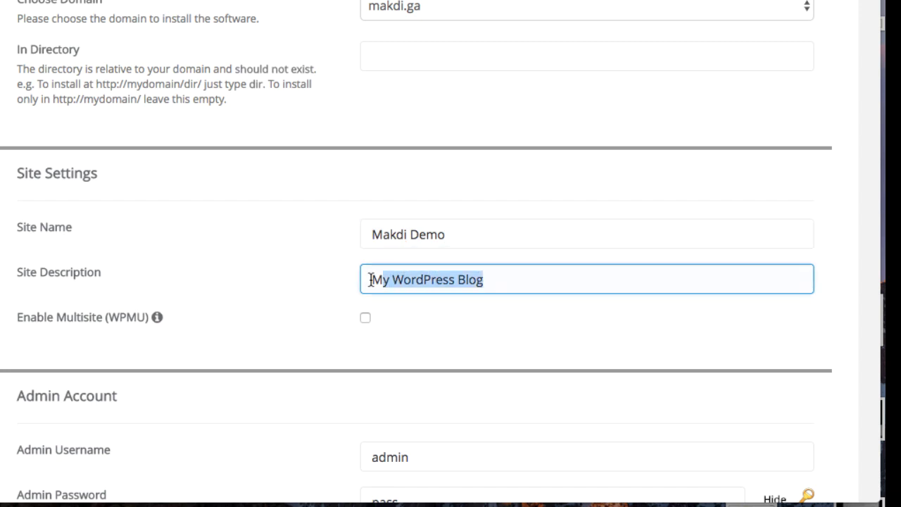
{"action": "type", "text": "Free Website"}
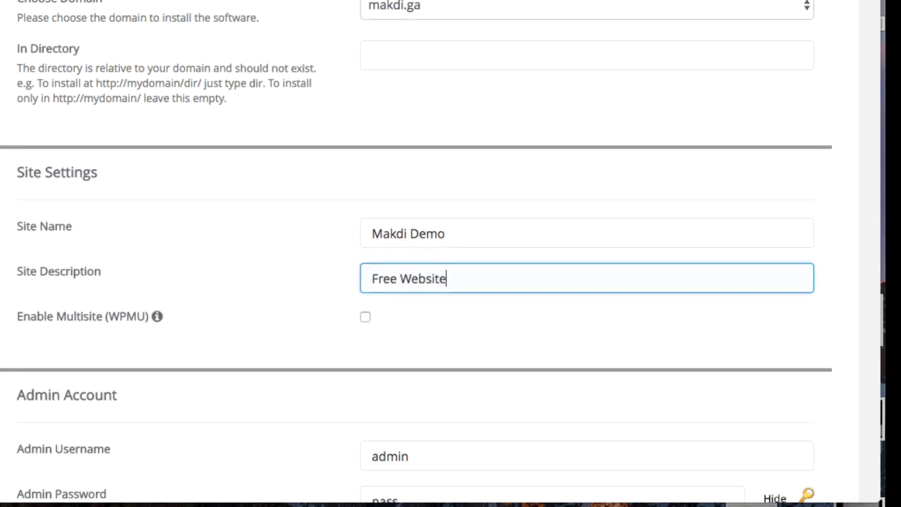
- Replace the default admin password with a new one and fill in the admin e-mail
{"action": "scroll", "coordinate": [366, 225], "scroll_direction": "down", "scroll_amount": 3}
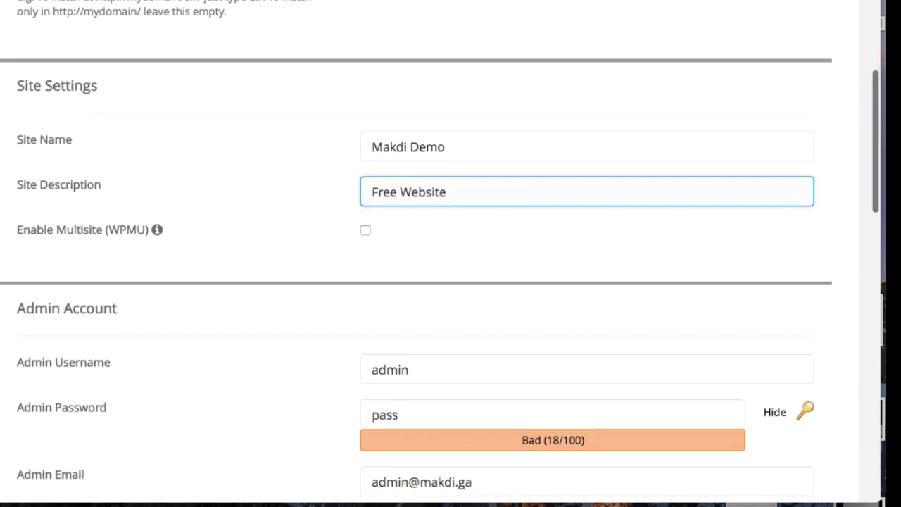
{"action": "scroll", "coordinate": [394, 211], "scroll_direction": "down", "scroll_amount": 5}
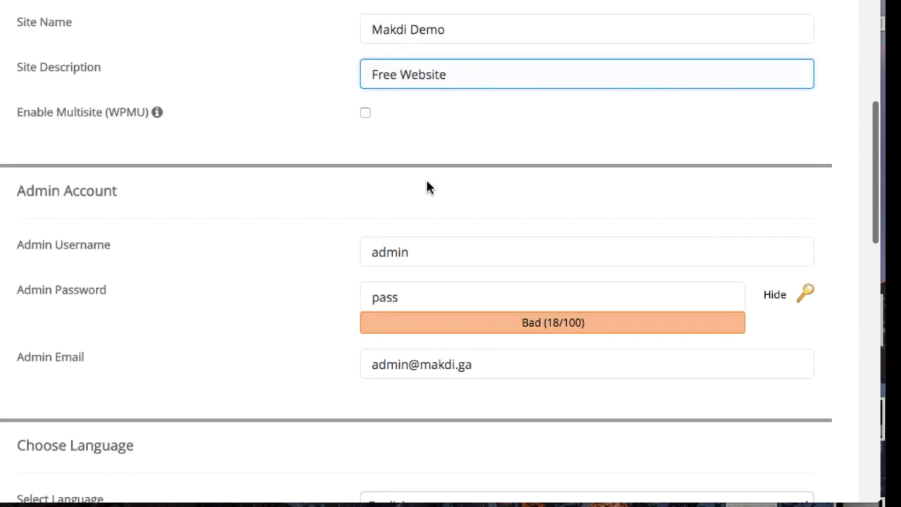
{"action": "left_click", "coordinate": [409, 211]}
{"action": "left_click", "coordinate": [403, 234]}
{"action": "key", "text": "ctrl+a"}
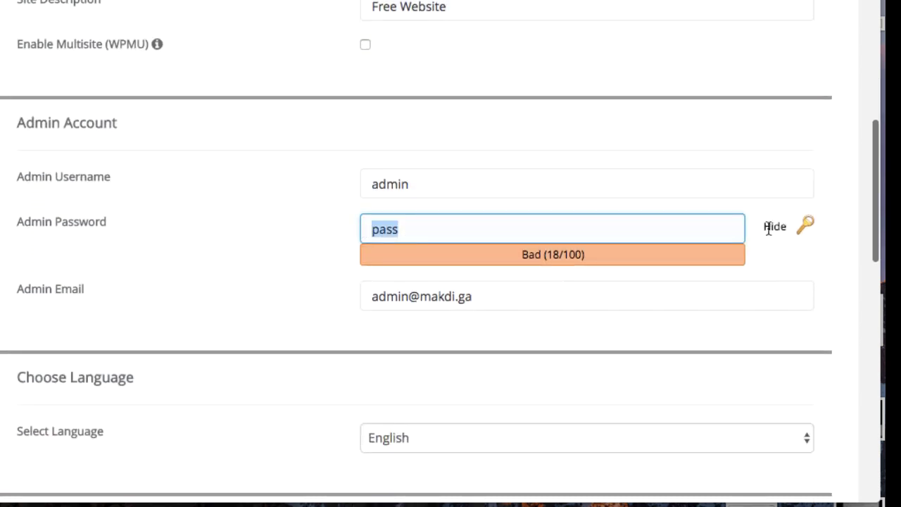
{"action": "left_click", "coordinate": [774, 229]}
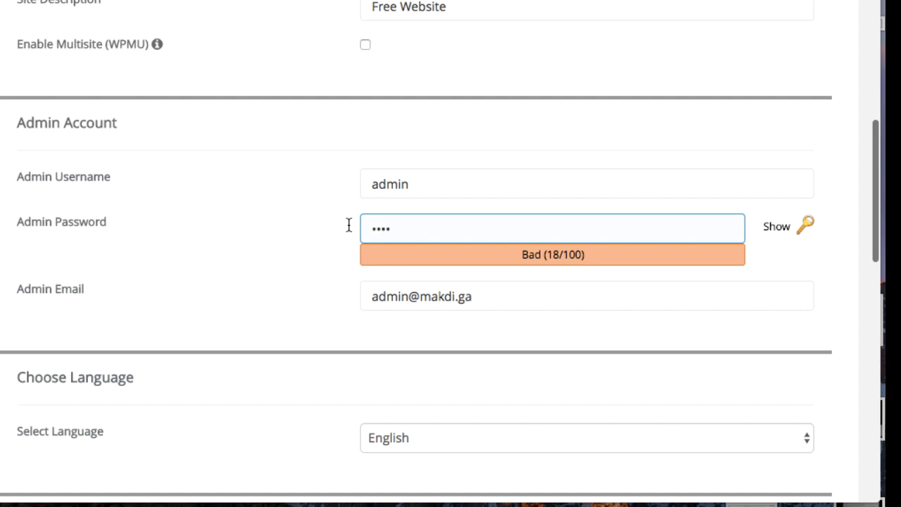
{"action": "key", "text": "ctrl+a"}
{"action": "key", "text": "BackSpace"}
{"action": "type", "text": "1234"}
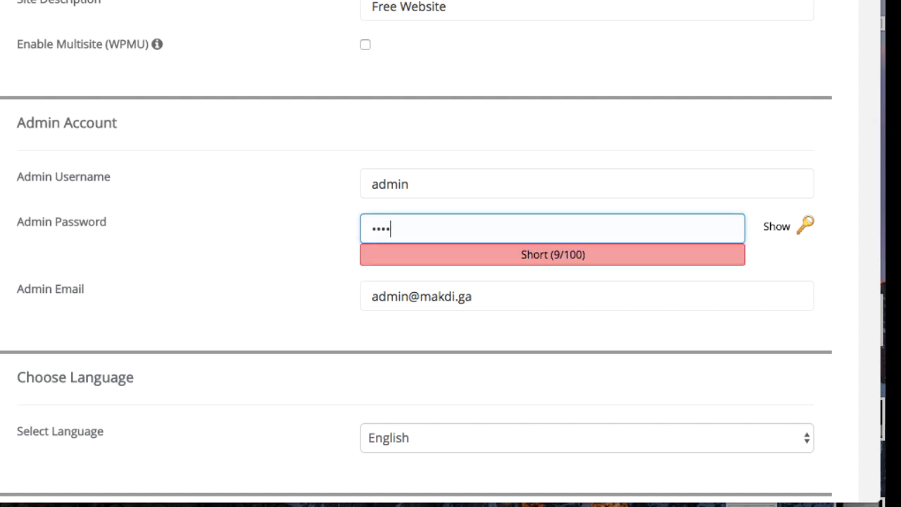
{"action": "type", "text": "56789"}
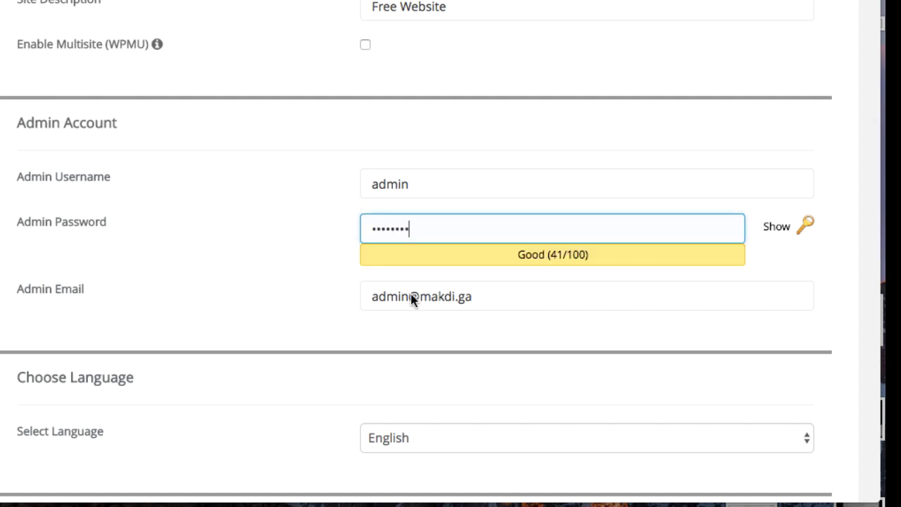
{"action": "left_click", "coordinate": [412, 299]}
{"action": "key", "text": "ctrl+a"}
{"action": "type", "text": "sa"}
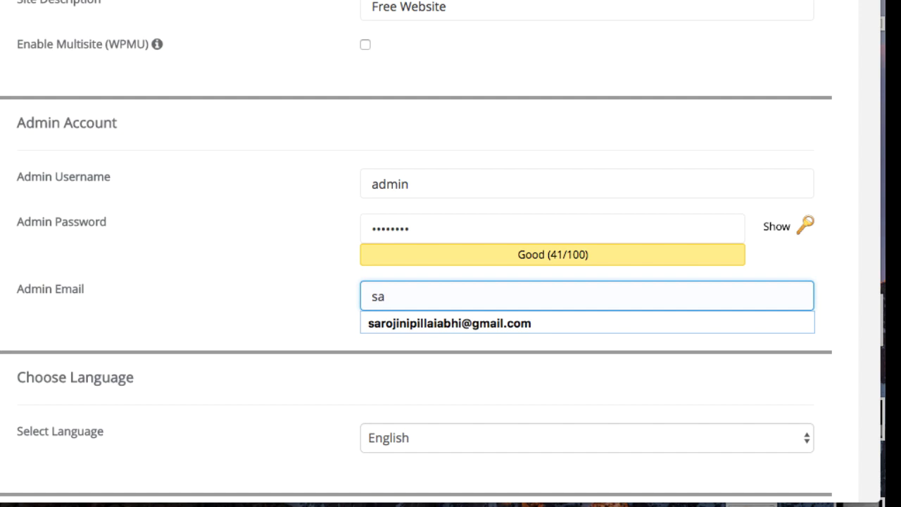
{"action": "left_click", "coordinate": [457, 321]}
- Enable the Limit Login Attempts (Loginizer) plugin and scroll down to Install
{"action": "scroll", "coordinate": [456, 318], "scroll_direction": "down", "scroll_amount": 5}
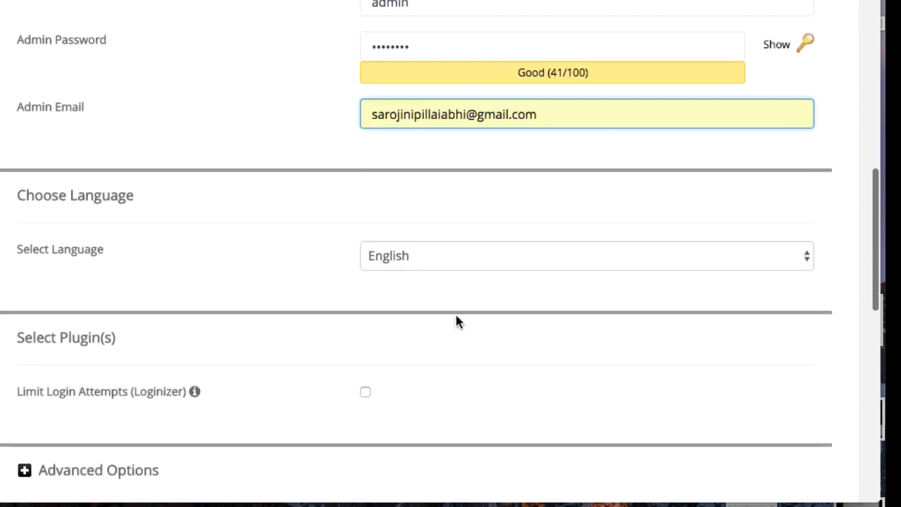
{"action": "scroll", "coordinate": [456, 322], "scroll_direction": "down", "scroll_amount": 4}
{"action": "left_click", "coordinate": [365, 236]}
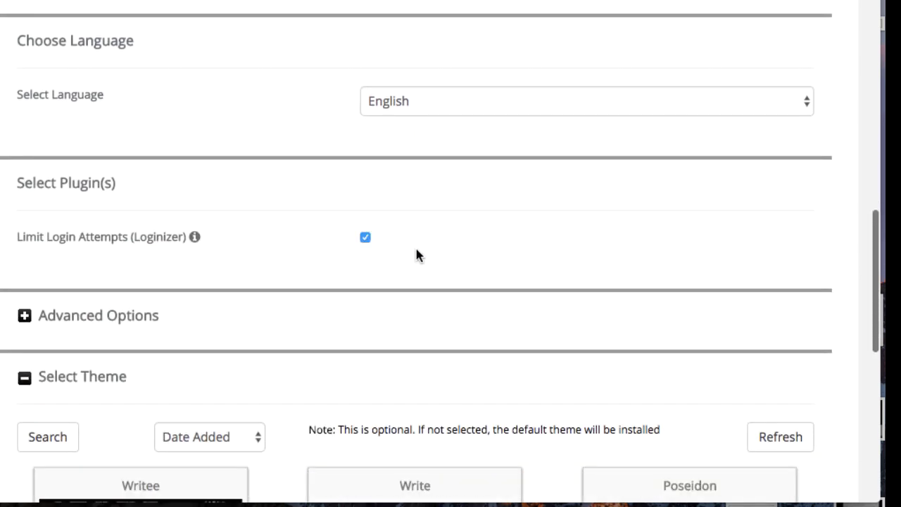
{"action": "scroll", "coordinate": [42, 211], "scroll_direction": "down", "scroll_amount": 3}
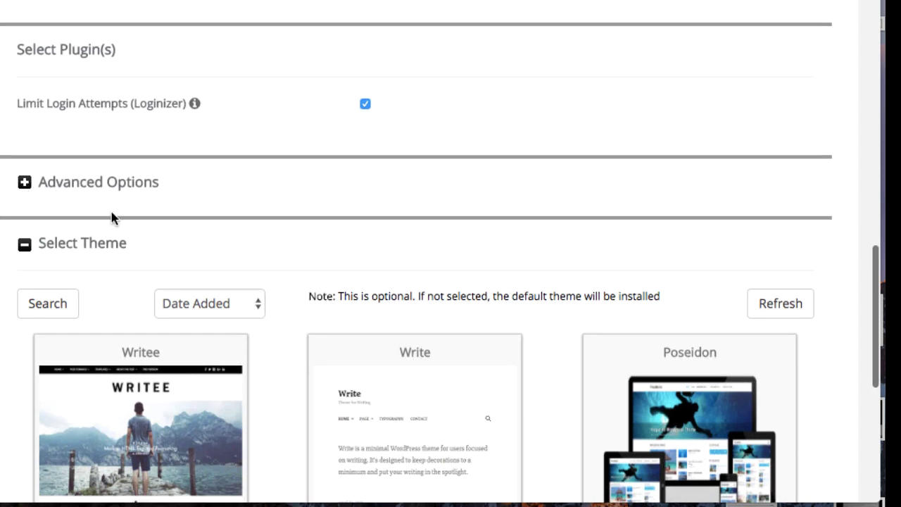
{"action": "scroll", "coordinate": [112, 218], "scroll_direction": "down", "scroll_amount": 3}
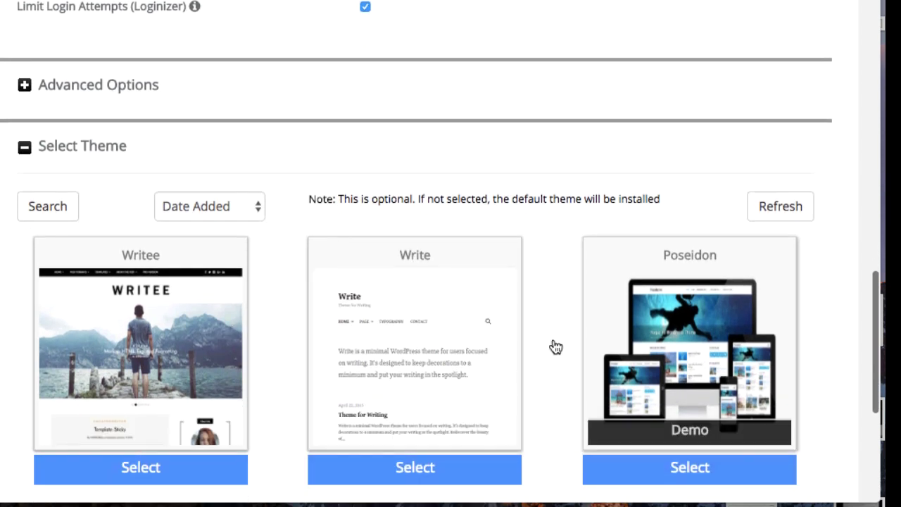
{"action": "scroll", "coordinate": [555, 346], "scroll_direction": "down", "scroll_amount": 5}
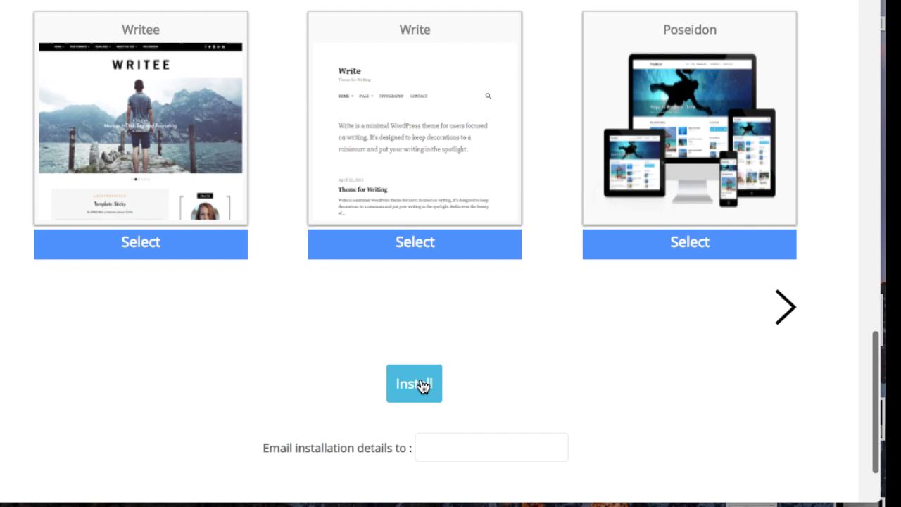
{"action": "left_click", "coordinate": [418, 388]}
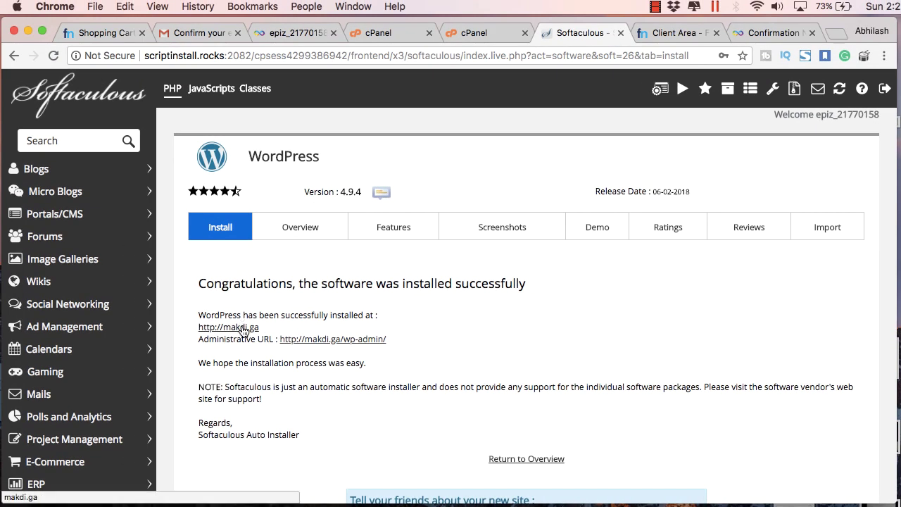
{"action": "left_click", "coordinate": [242, 328]}
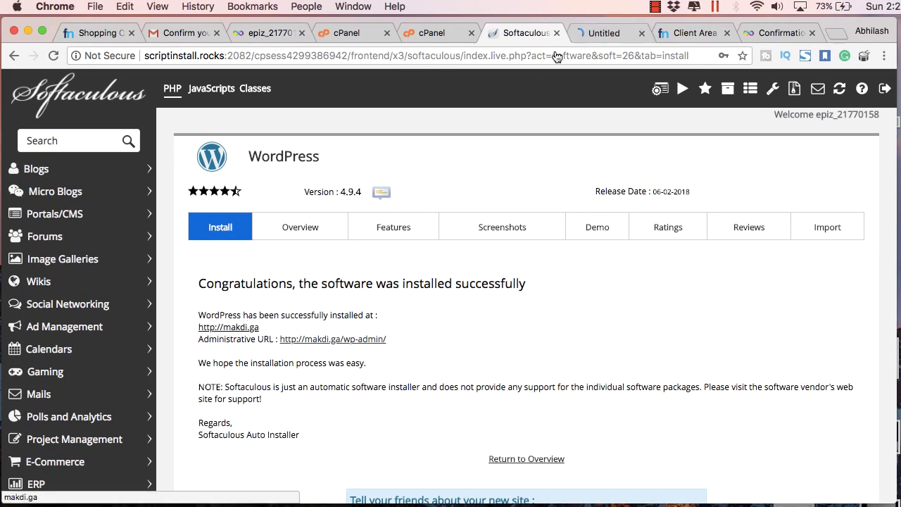
- View the Makdi Demo home page on makdi.ga
{"action": "left_click", "coordinate": [592, 38]}
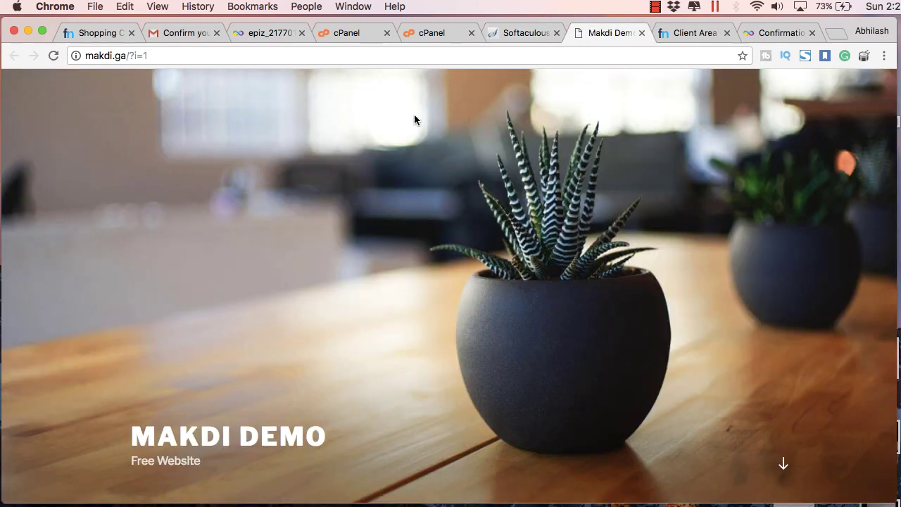
{"action": "left_click_drag", "start_coordinate": [149, 55], "coordinate": [129, 57]}
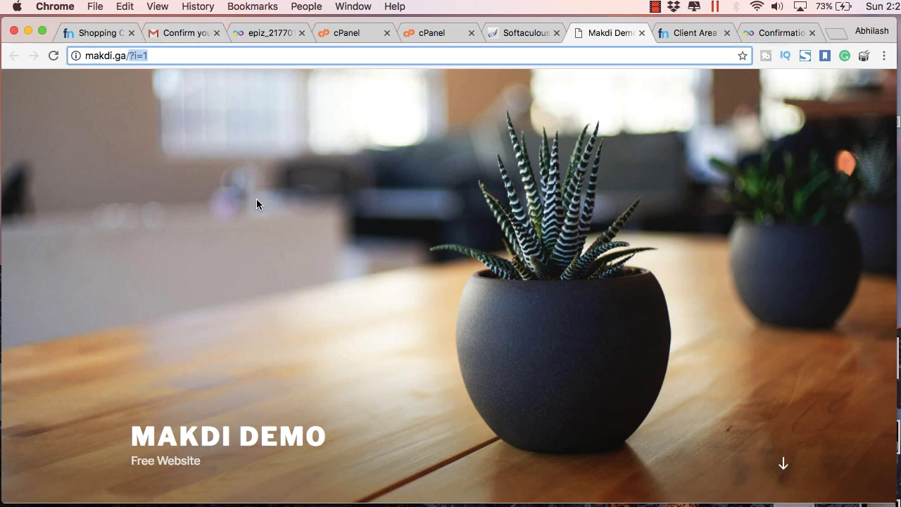
{"action": "scroll", "coordinate": [256, 204], "scroll_direction": "down", "scroll_amount": 5}
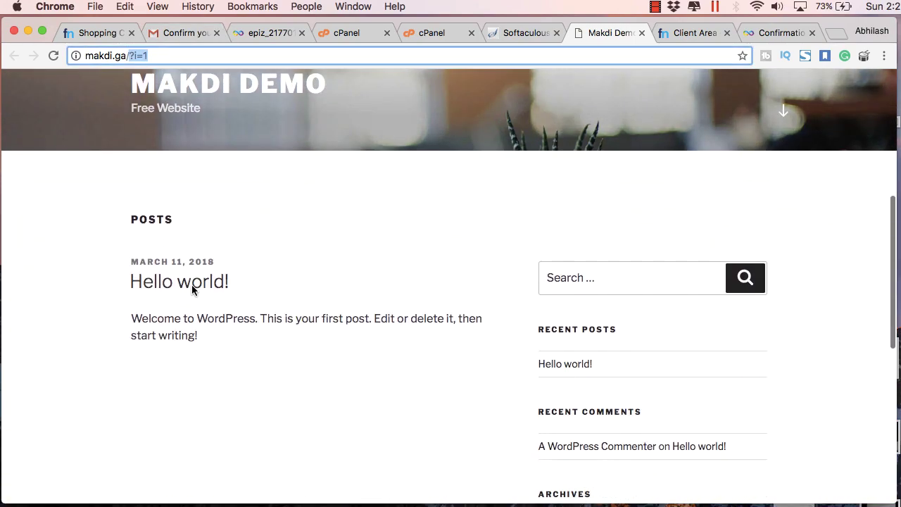
- Read the Hello world! post at ?p=1, then return to the Softaculous success page
{"action": "left_click", "coordinate": [194, 287]}
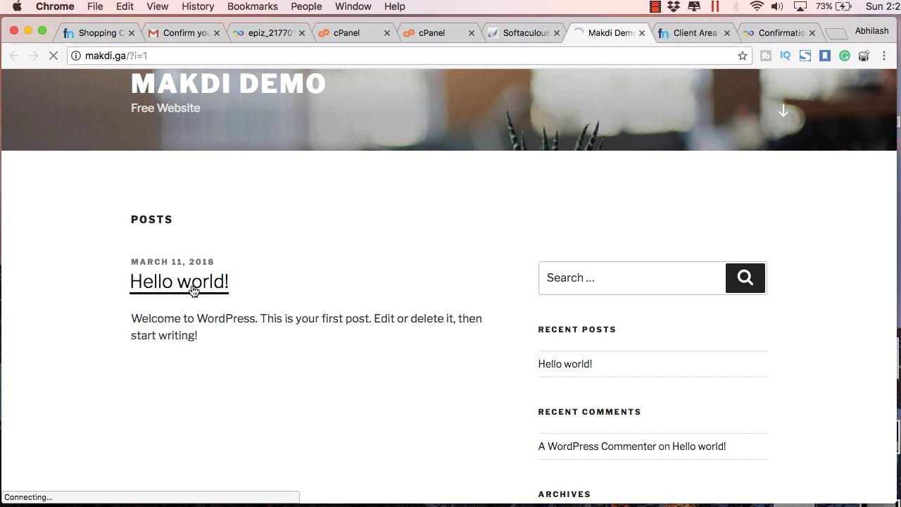
{"action": "scroll", "coordinate": [198, 307], "scroll_direction": "down", "scroll_amount": 2}
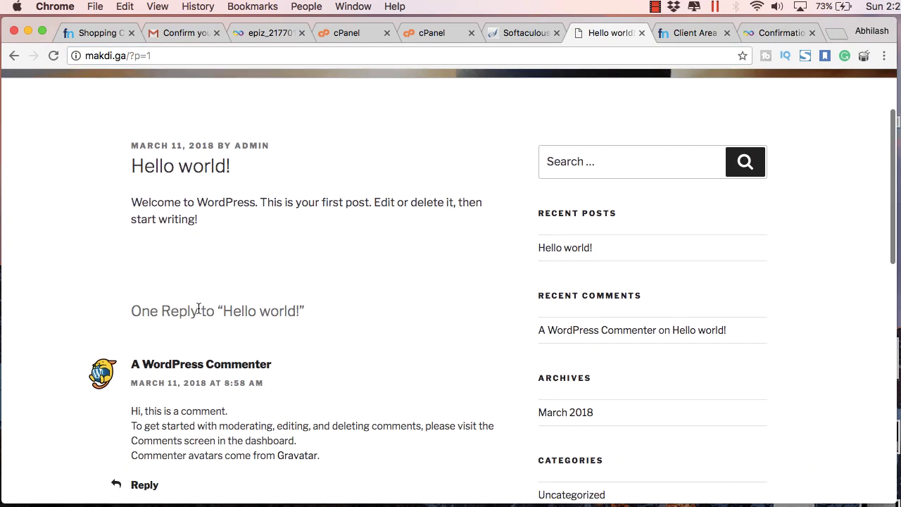
{"action": "double_click", "coordinate": [131, 56]}
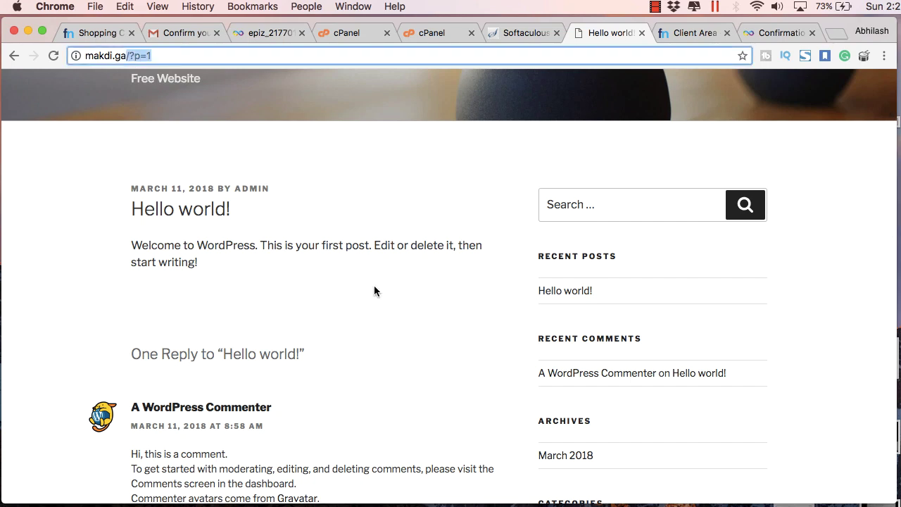
{"action": "scroll", "coordinate": [374, 285], "scroll_direction": "down", "scroll_amount": 5}
{"action": "scroll", "coordinate": [374, 285], "scroll_direction": "up", "scroll_amount": 6}
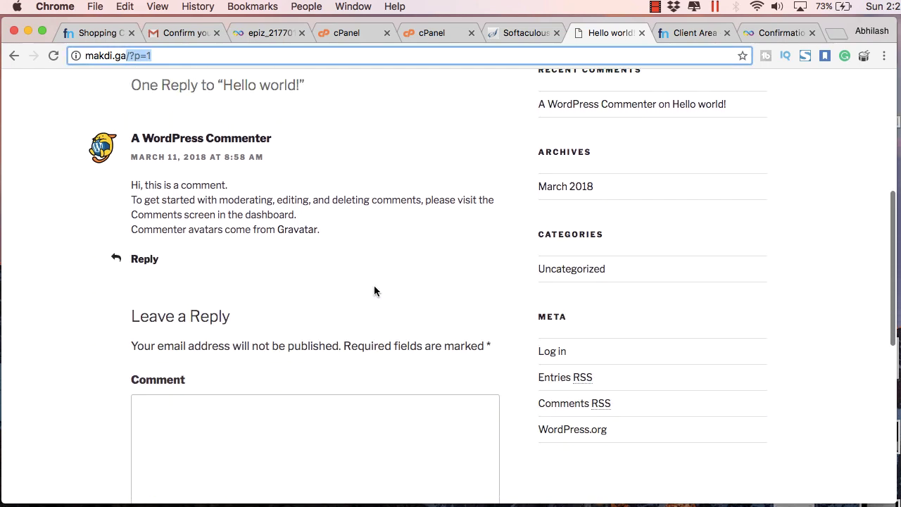
{"action": "scroll", "coordinate": [373, 285], "scroll_direction": "down", "scroll_amount": 12}
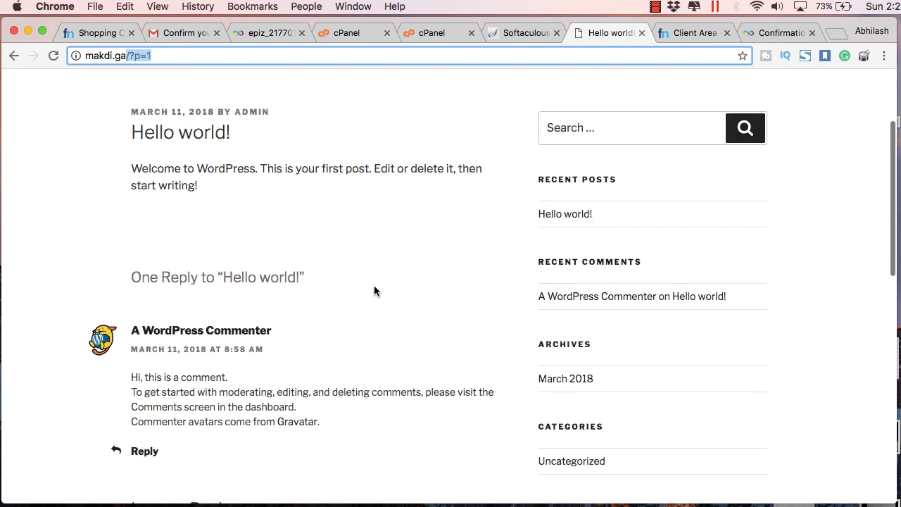
{"action": "scroll", "coordinate": [374, 285], "scroll_direction": "up", "scroll_amount": 6}
{"action": "scroll", "coordinate": [375, 291], "scroll_direction": "up", "scroll_amount": 6}
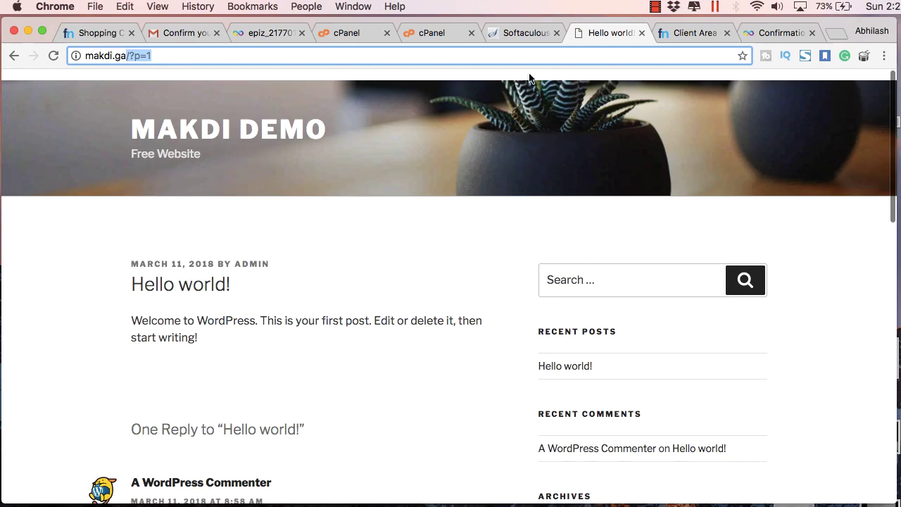
{"action": "left_click", "coordinate": [541, 33]}
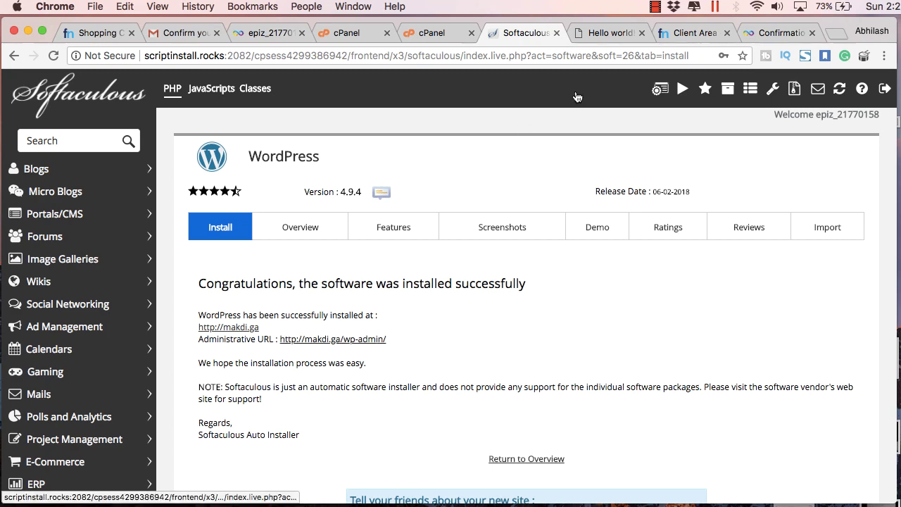
- From the makdi.ga dashboard, set permalinks to Post name (/%postname%/) and save
{"action": "left_click", "coordinate": [634, 32]}
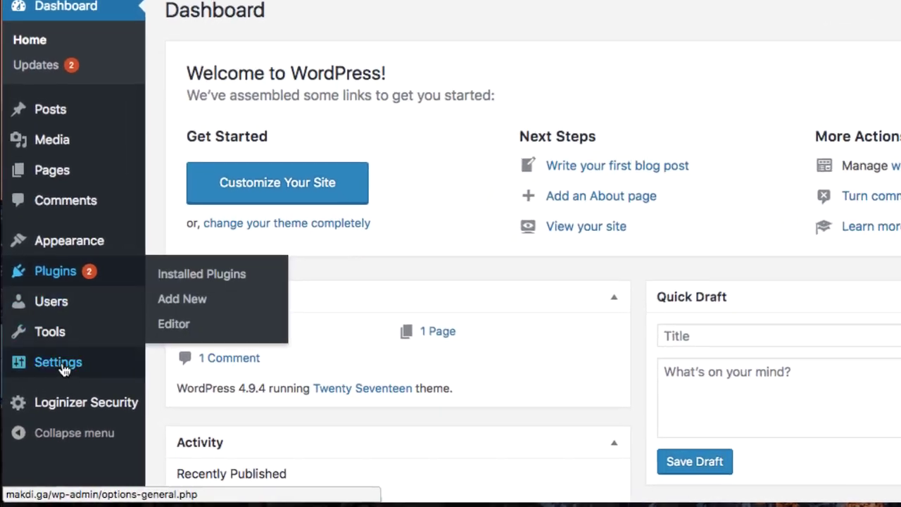
{"action": "mouse_move", "coordinate": [45, 392]}
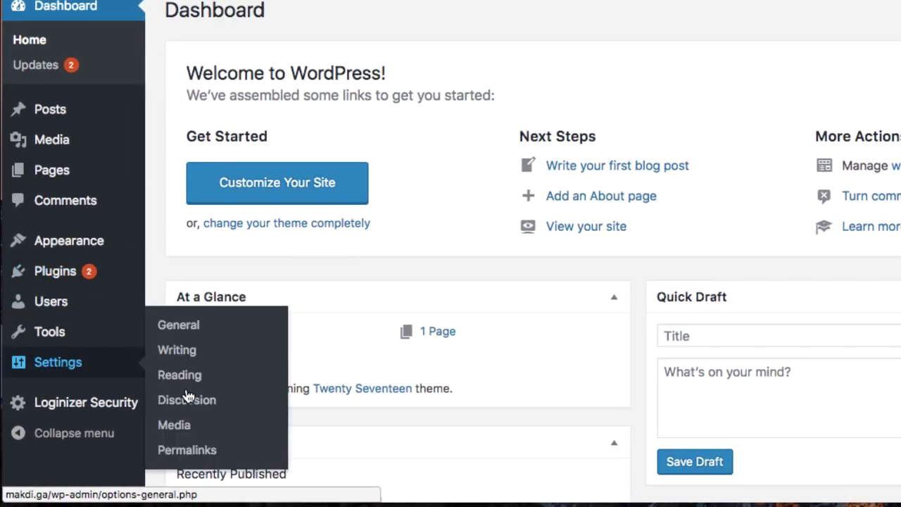
{"action": "left_click", "coordinate": [172, 454]}
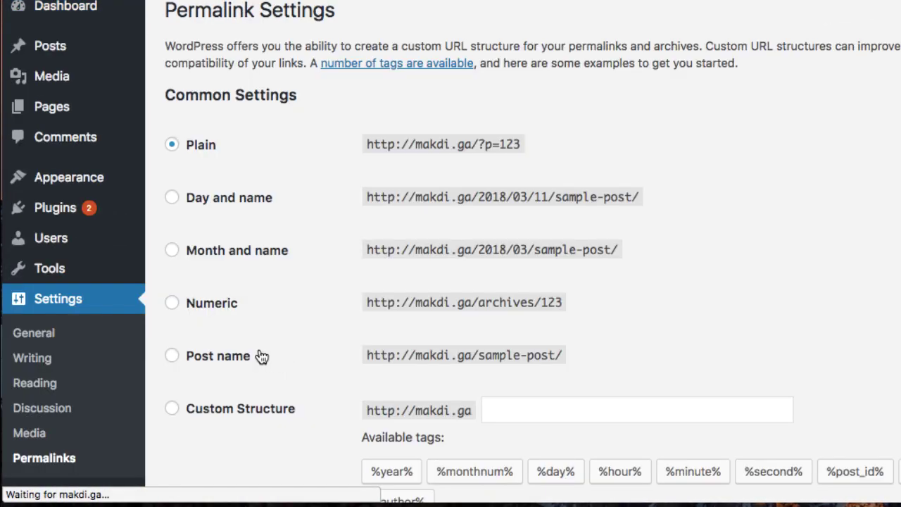
{"action": "left_click", "coordinate": [239, 356]}
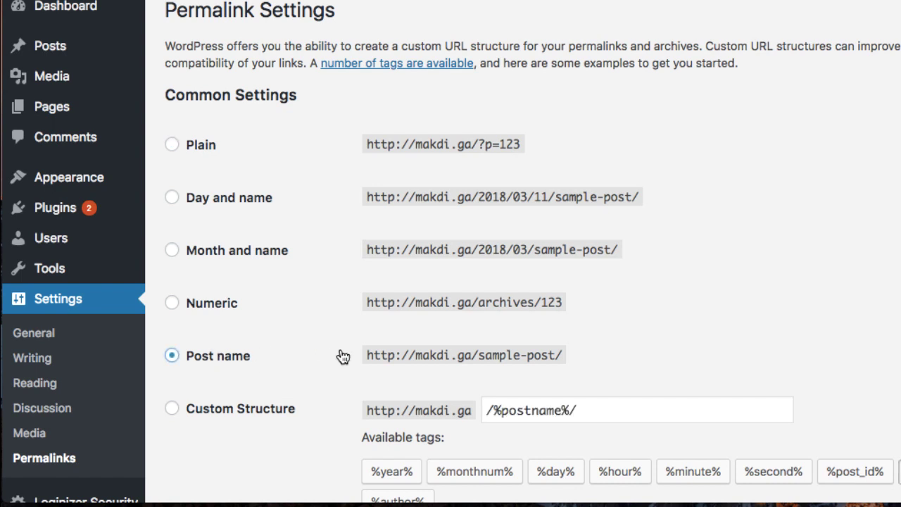
{"action": "scroll", "coordinate": [310, 358], "scroll_direction": "down", "scroll_amount": 5}
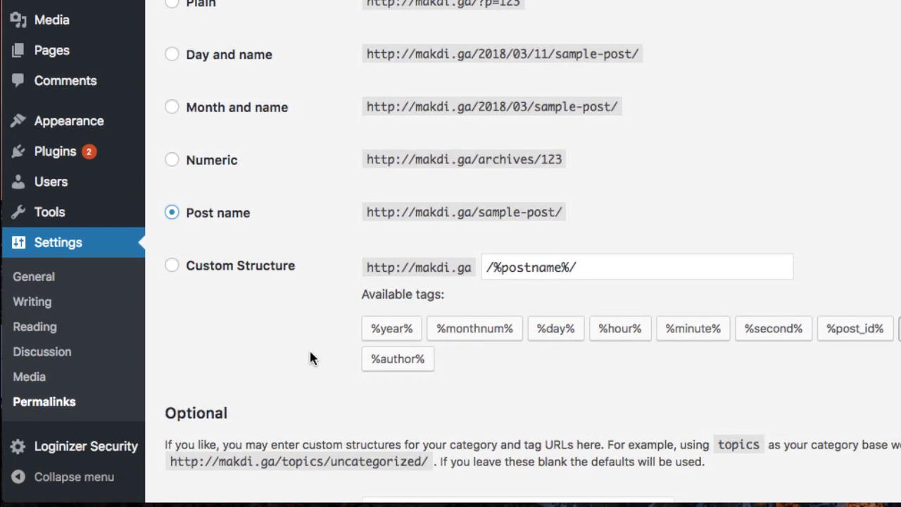
{"action": "scroll", "coordinate": [289, 371], "scroll_direction": "down", "scroll_amount": 1}
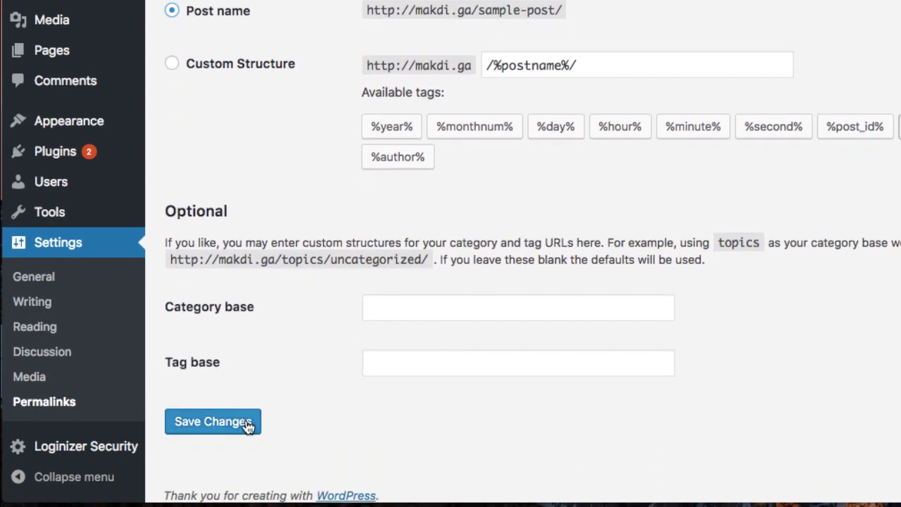
{"action": "left_click", "coordinate": [247, 427]}
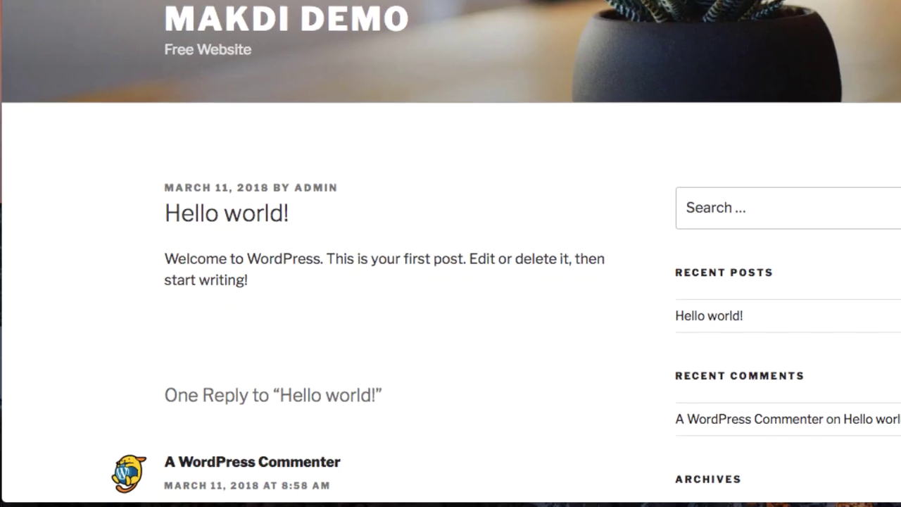
{"action": "left_click", "coordinate": [169, 56]}
- Load the makdi.ga home page and confirm Hello world! opens at /hello-world/
{"action": "left_click", "coordinate": [169, 56]}
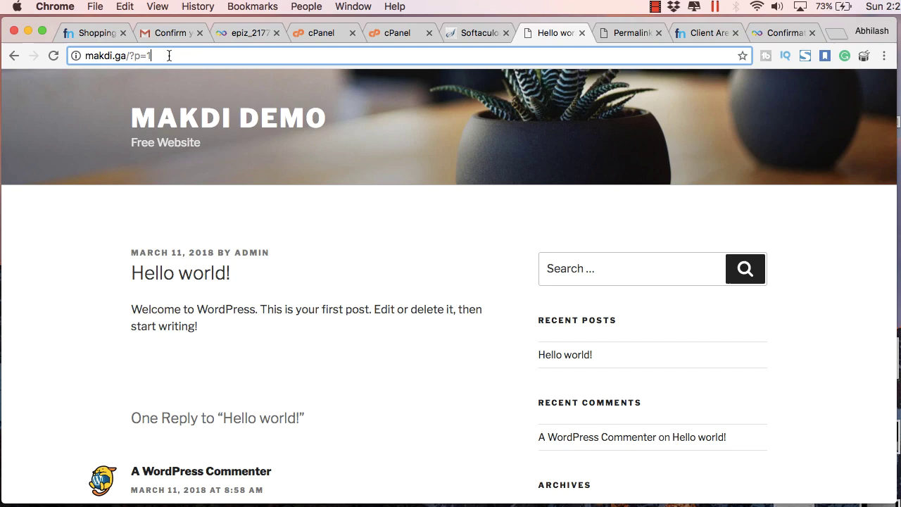
{"action": "key", "text": "BackSpace"}
{"action": "key", "text": "BackSpace"}
{"action": "key", "text": "BackSpace"}
{"action": "key", "text": "BackSpace"}
{"action": "key", "text": "BackSpace"}
{"action": "key", "text": "Return"}
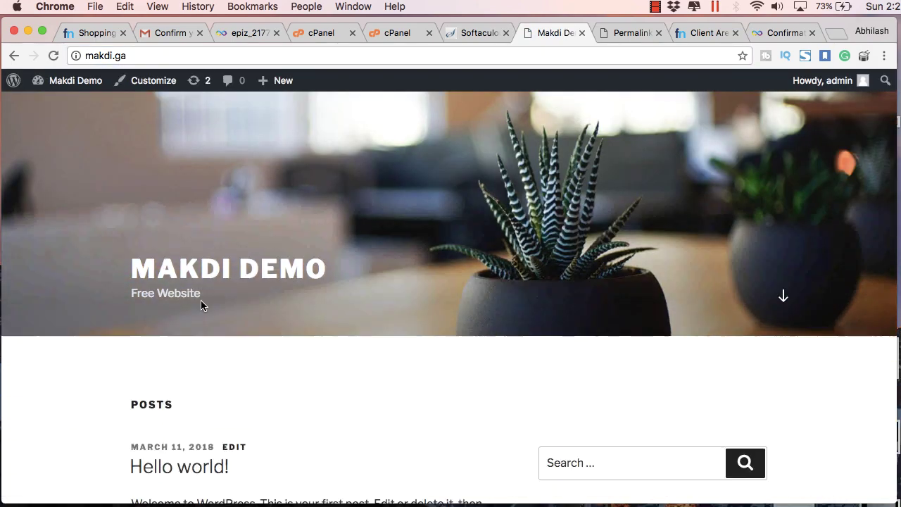
{"action": "scroll", "coordinate": [201, 304], "scroll_direction": "down", "scroll_amount": 5}
{"action": "left_click", "coordinate": [201, 304]}
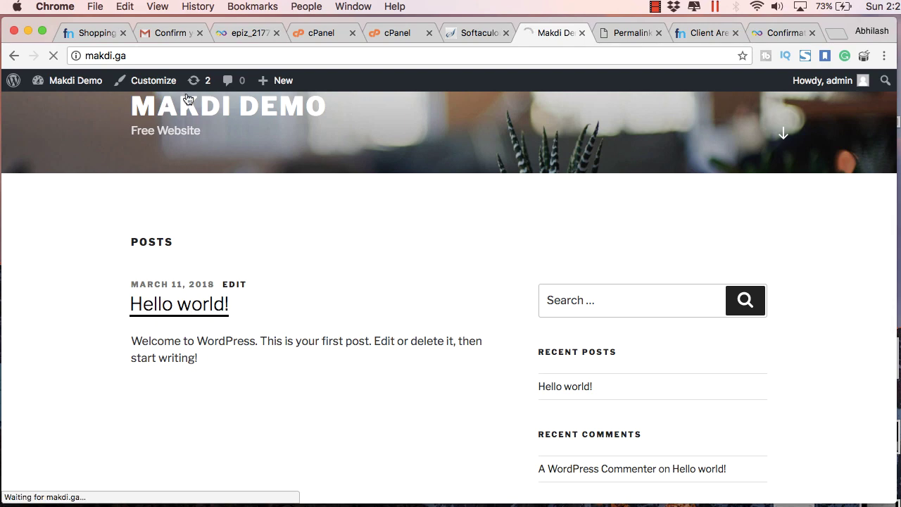
{"action": "left_click_drag", "start_coordinate": [184, 56], "coordinate": [127, 55]}
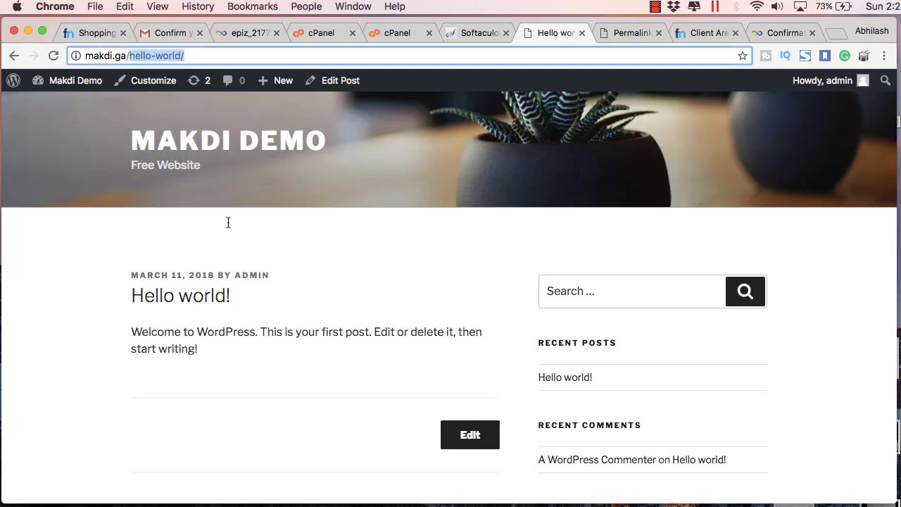
- Go back to the WordPress Permalink Settings page
{"action": "left_click", "coordinate": [478, 32]}
{"action": "left_click", "coordinate": [628, 31]}
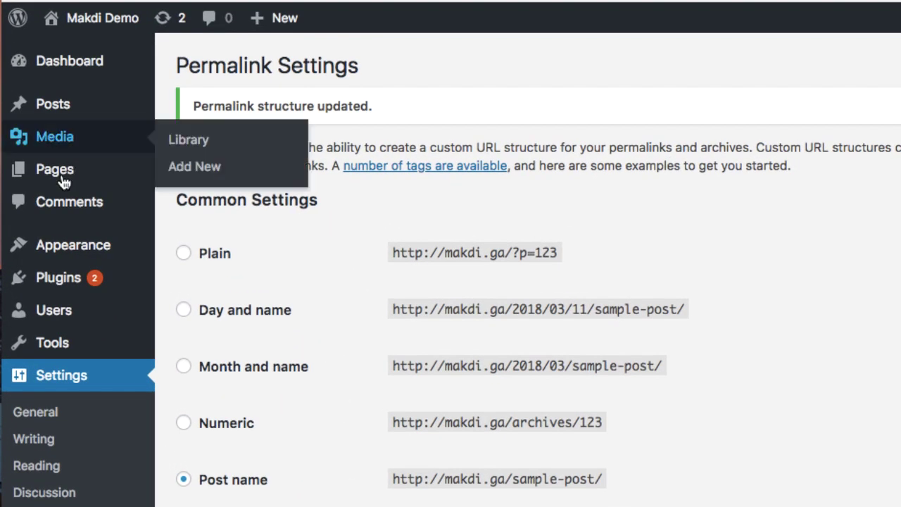
{"action": "mouse_move", "coordinate": [157, 192]}
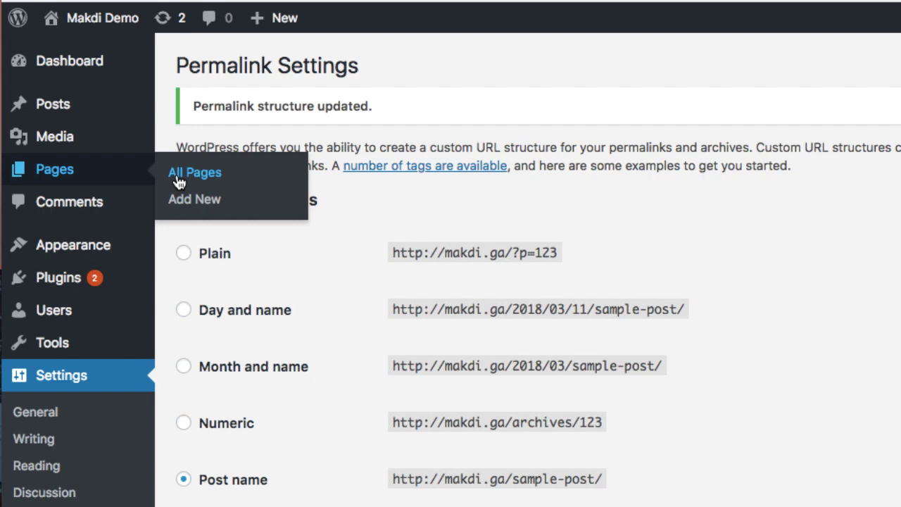
- Open All Pages, then glance at the Hello world! post and the site's home page
{"action": "left_click", "coordinate": [179, 182]}
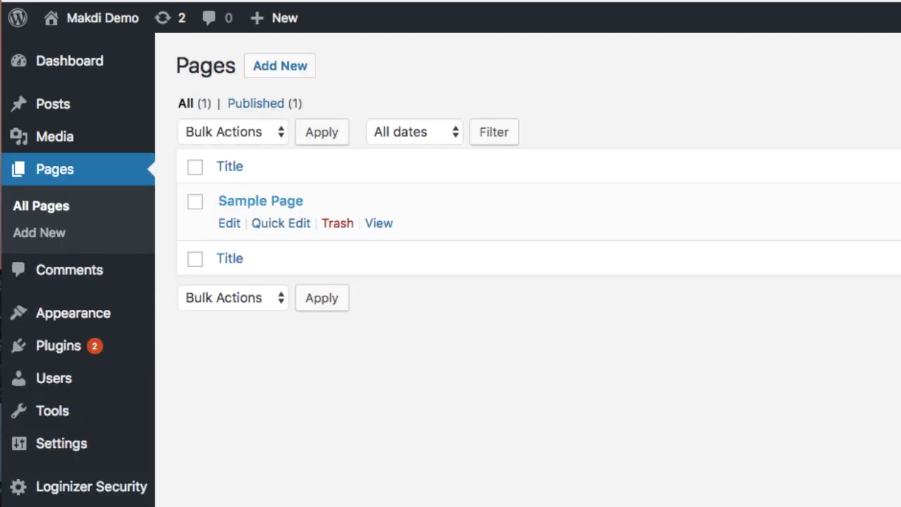
{"action": "left_click", "coordinate": [752, 39]}
{"action": "scroll", "coordinate": [762, 164], "scroll_direction": "down", "scroll_amount": 6}
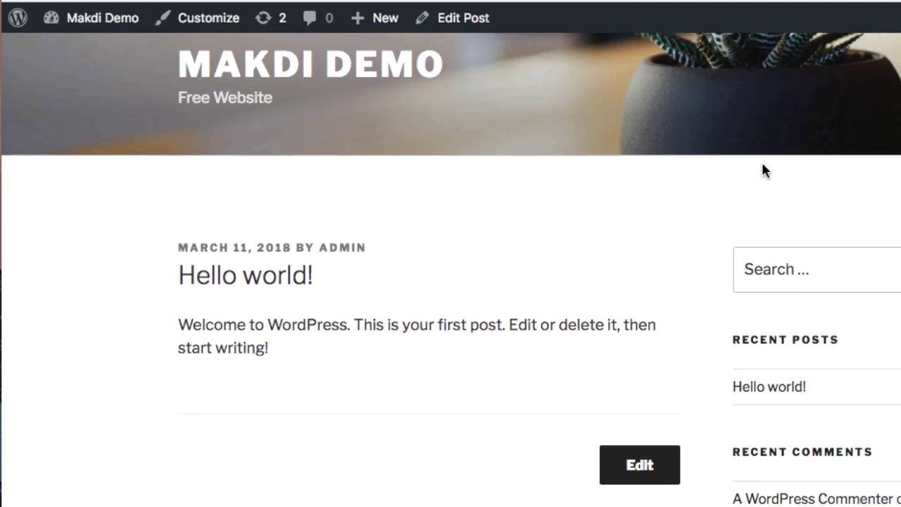
{"action": "scroll", "coordinate": [762, 168], "scroll_direction": "down", "scroll_amount": 5}
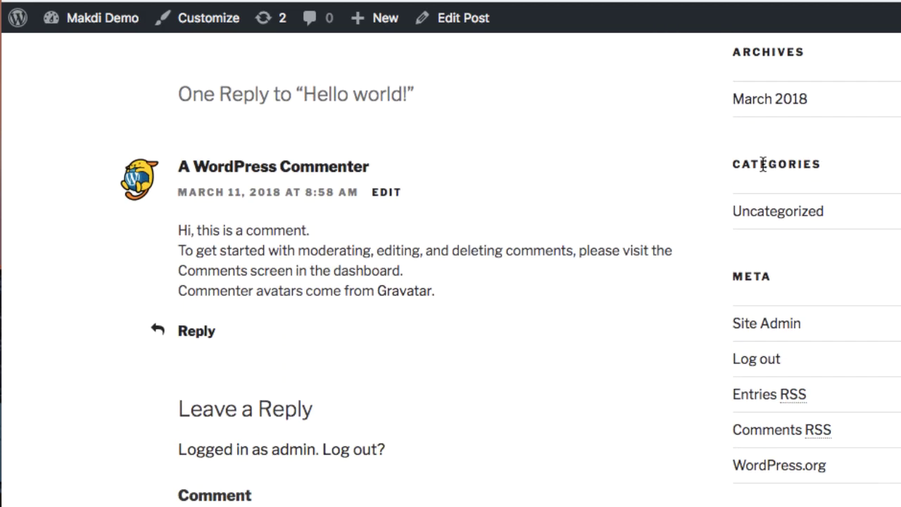
{"action": "scroll", "coordinate": [512, 165], "scroll_direction": "up", "scroll_amount": 11}
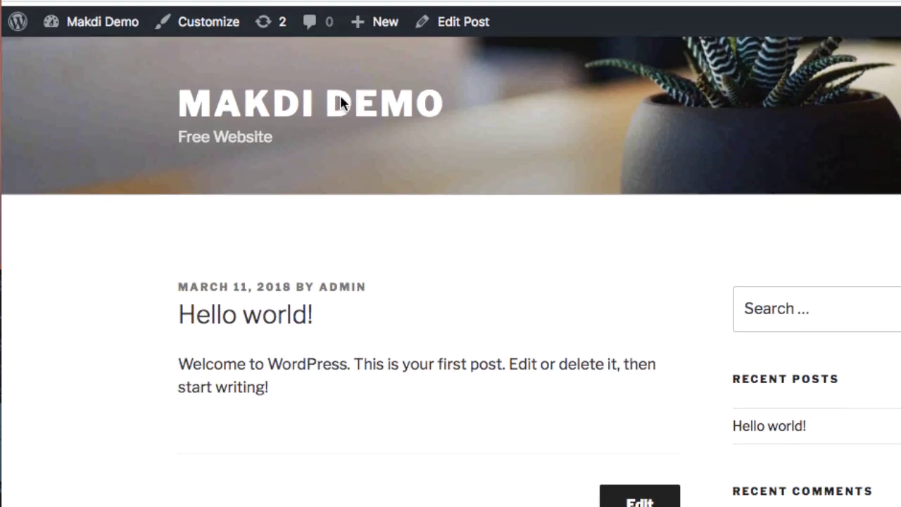
{"action": "left_click", "coordinate": [343, 104]}
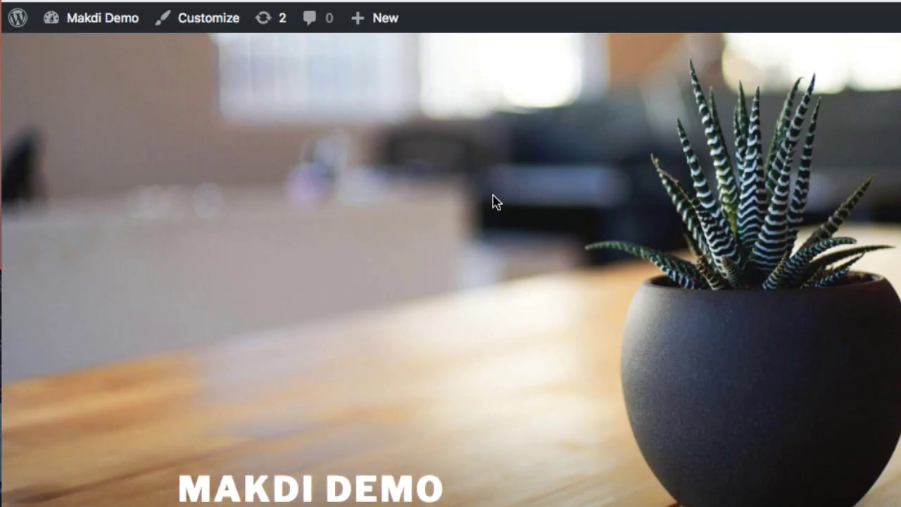
{"action": "scroll", "coordinate": [502, 212], "scroll_direction": "down", "scroll_amount": 8}
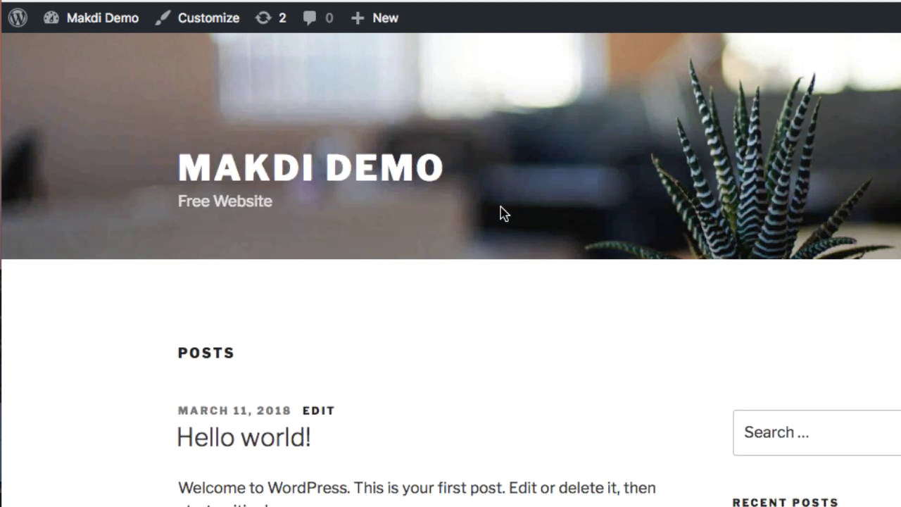
{"action": "scroll", "coordinate": [501, 211], "scroll_direction": "down", "scroll_amount": 5}
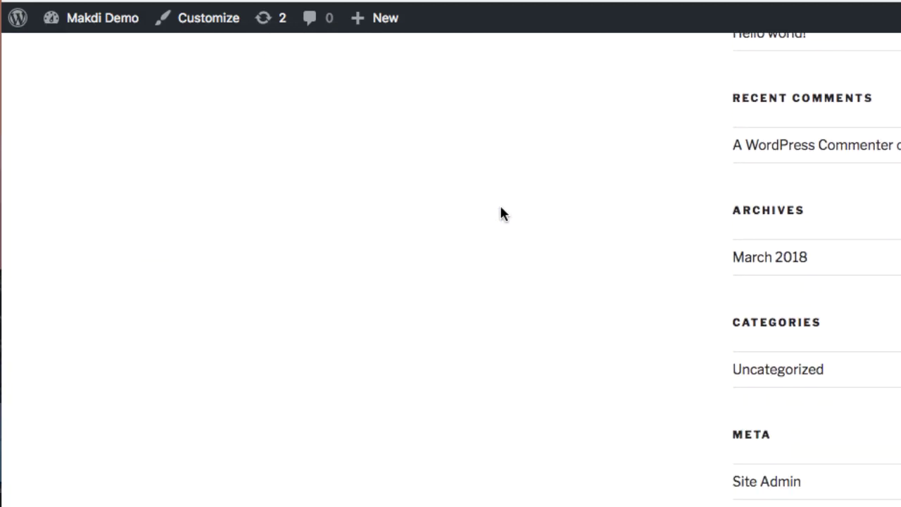
{"action": "scroll", "coordinate": [501, 212], "scroll_direction": "up", "scroll_amount": 5}
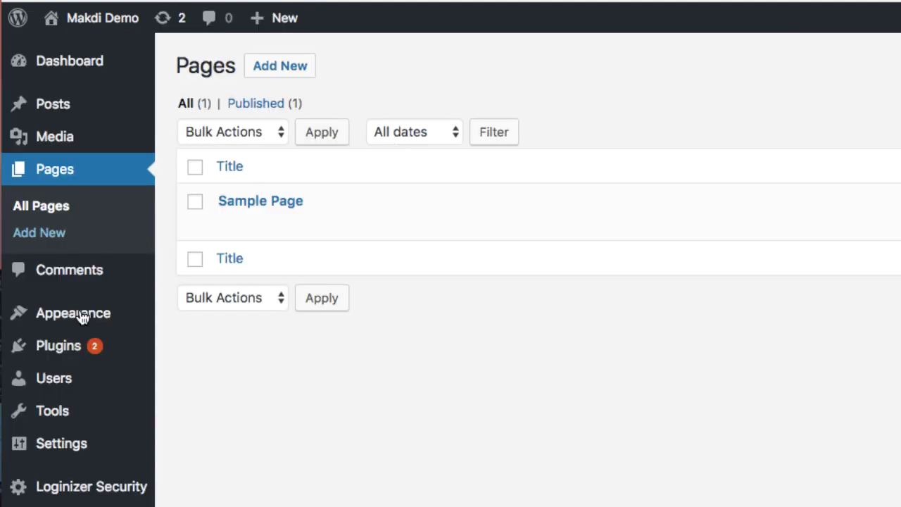
{"action": "mouse_move", "coordinate": [80, 314]}
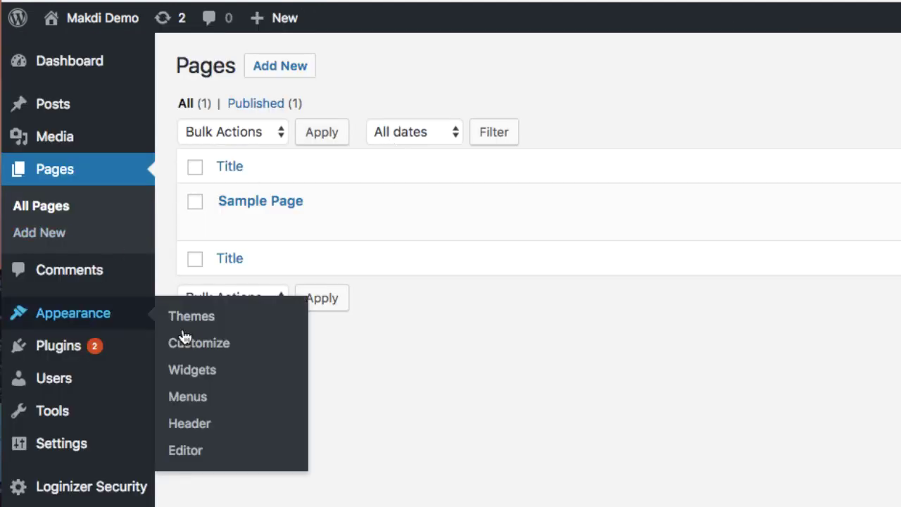
- Create a new menu named Main Menu in Appearance > Menus
{"action": "left_click", "coordinate": [179, 398]}
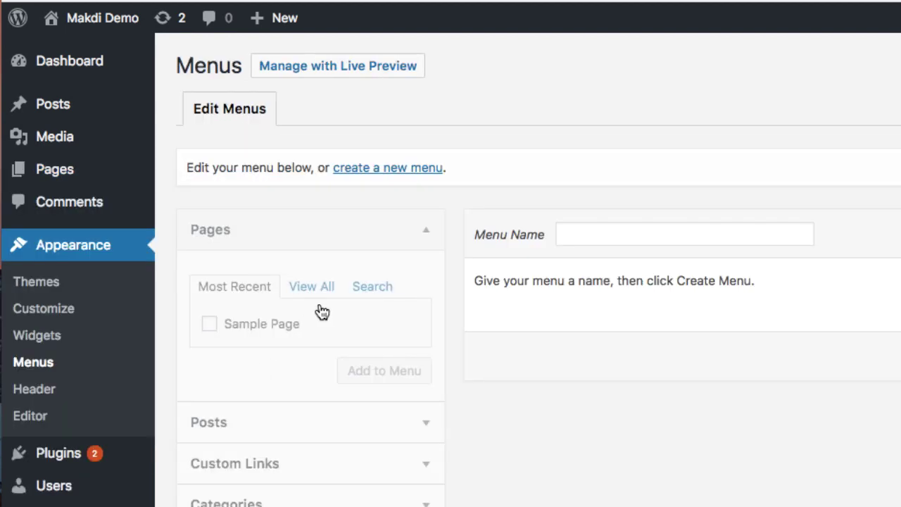
{"action": "left_click", "coordinate": [392, 169]}
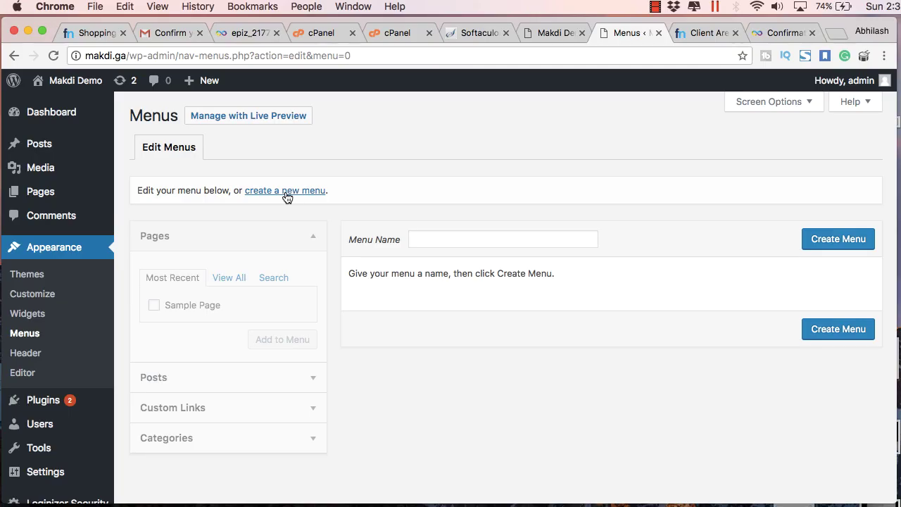
{"action": "left_click", "coordinate": [287, 191]}
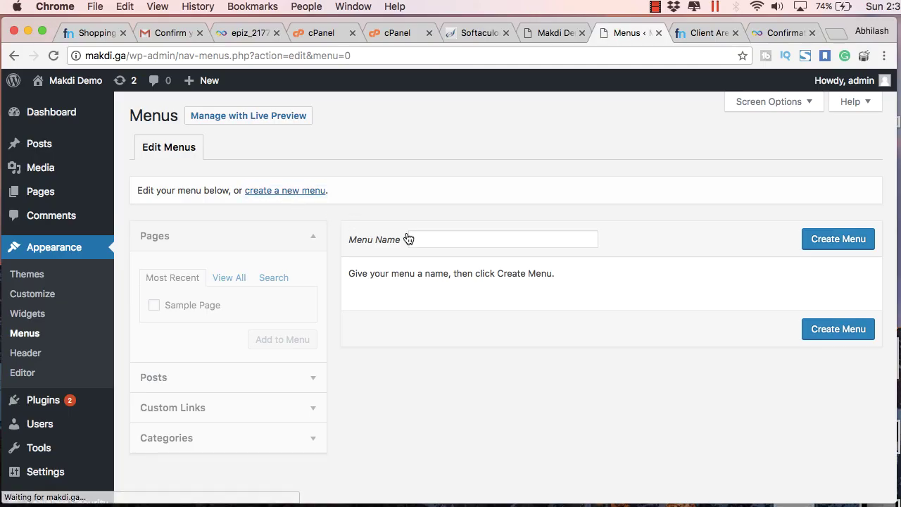
{"action": "left_click", "coordinate": [455, 243]}
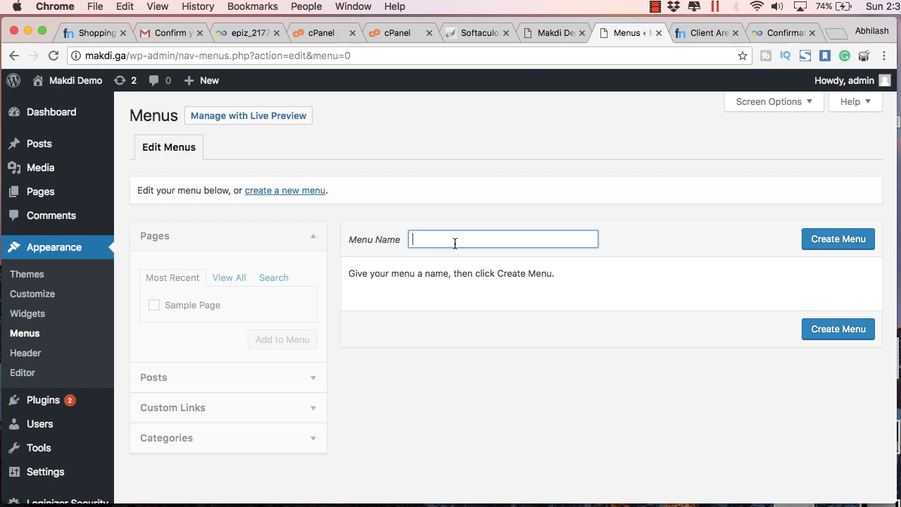
{"action": "type", "text": "Main Menu"}
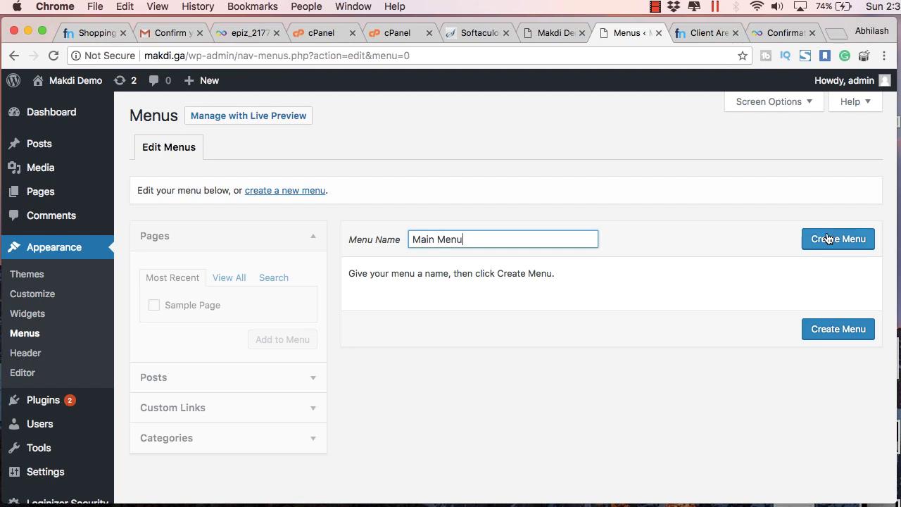
{"action": "left_click", "coordinate": [829, 238]}
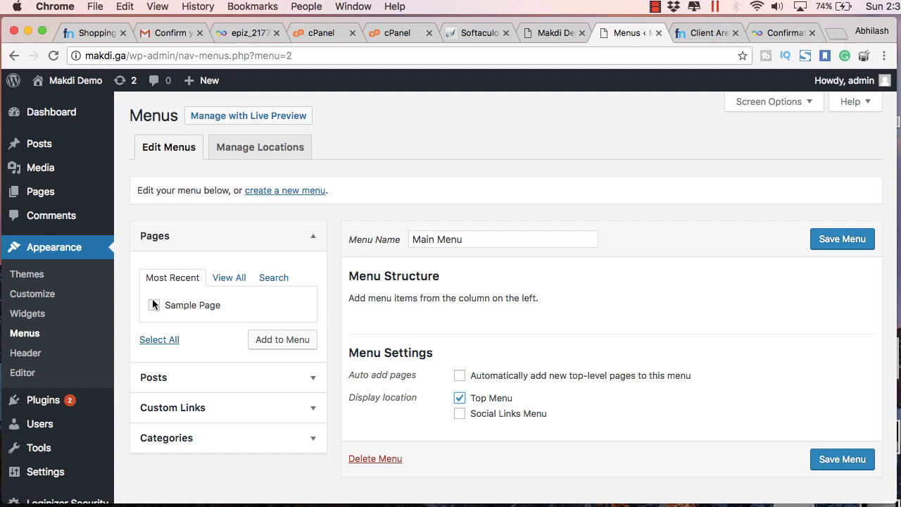
- Add Sample Page to Main Menu and save it for the Top Menu location
{"action": "left_click", "coordinate": [192, 305]}
{"action": "left_click", "coordinate": [276, 339]}
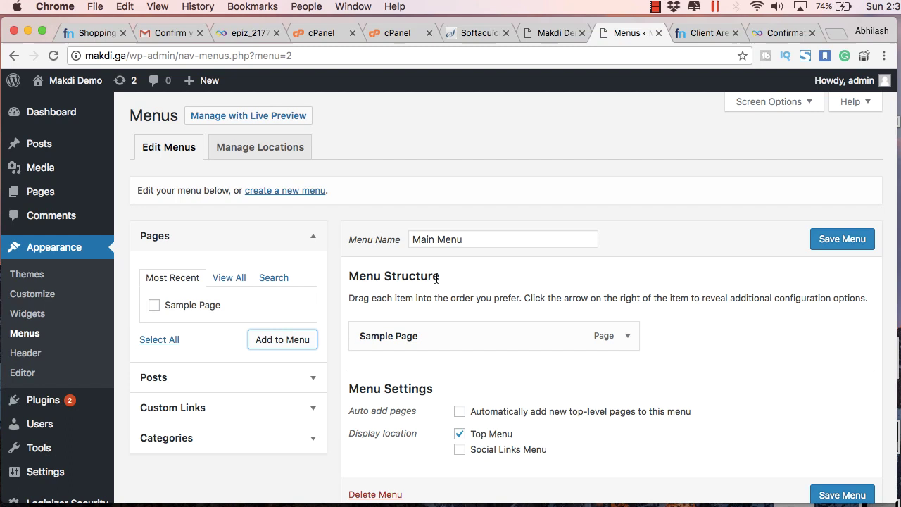
{"action": "scroll", "coordinate": [456, 375], "scroll_direction": "down", "scroll_amount": 3}
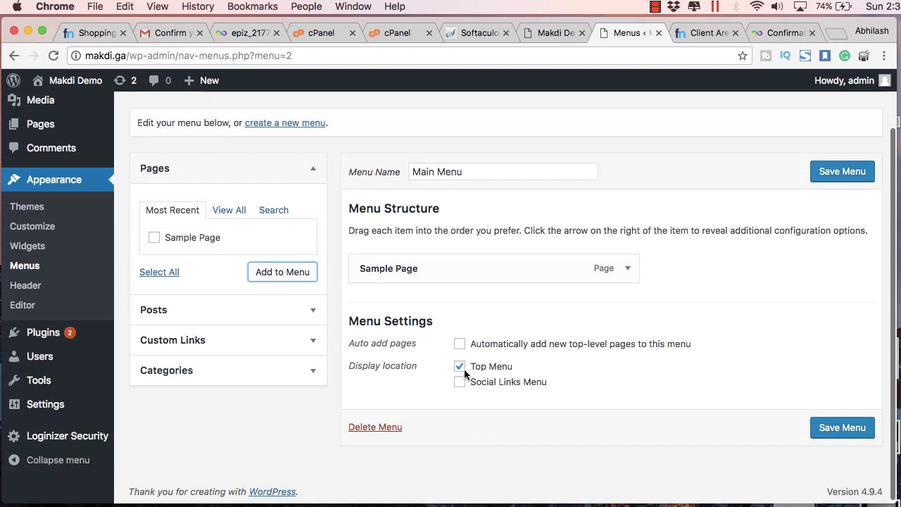
{"action": "left_click", "coordinate": [829, 426]}
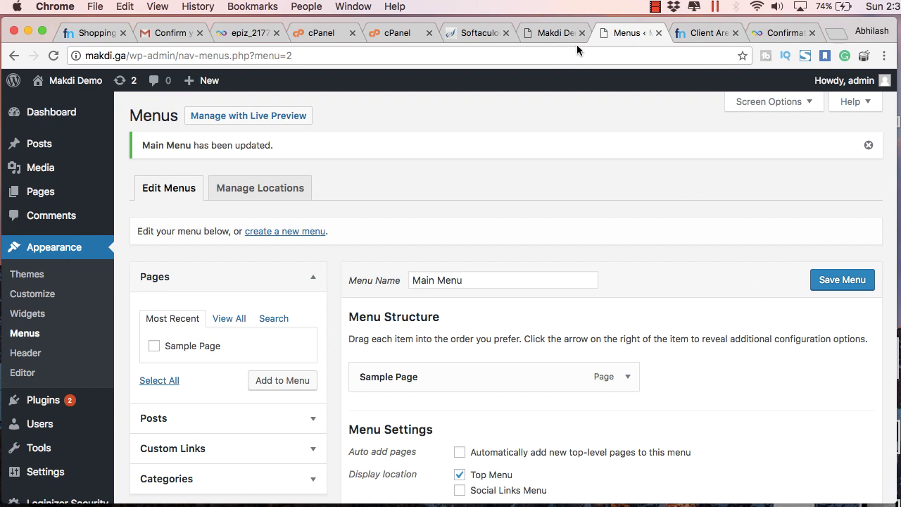
{"action": "left_click", "coordinate": [516, 36]}
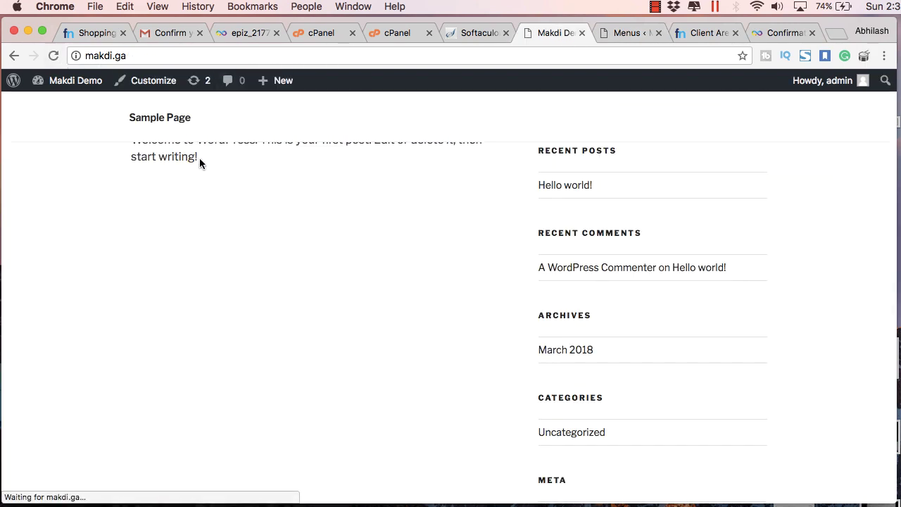
{"action": "scroll", "coordinate": [215, 203], "scroll_direction": "up", "scroll_amount": 10}
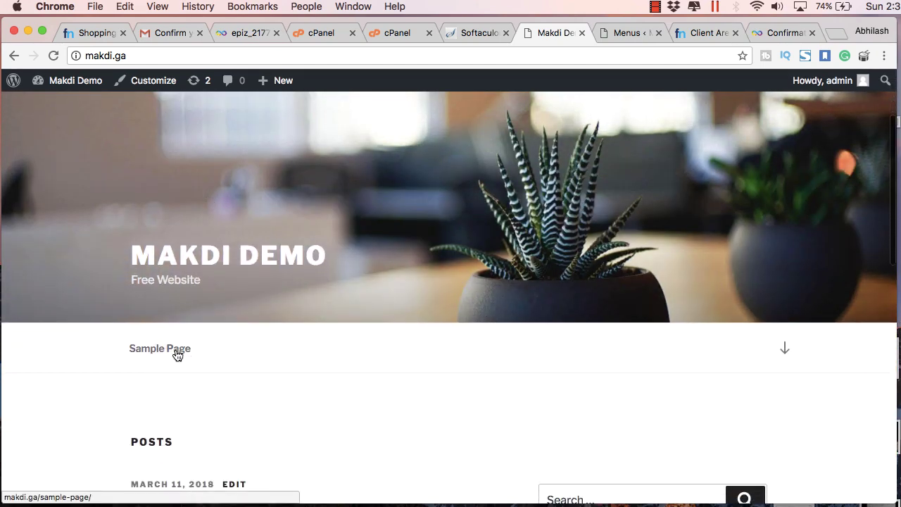
{"action": "left_click", "coordinate": [614, 33]}
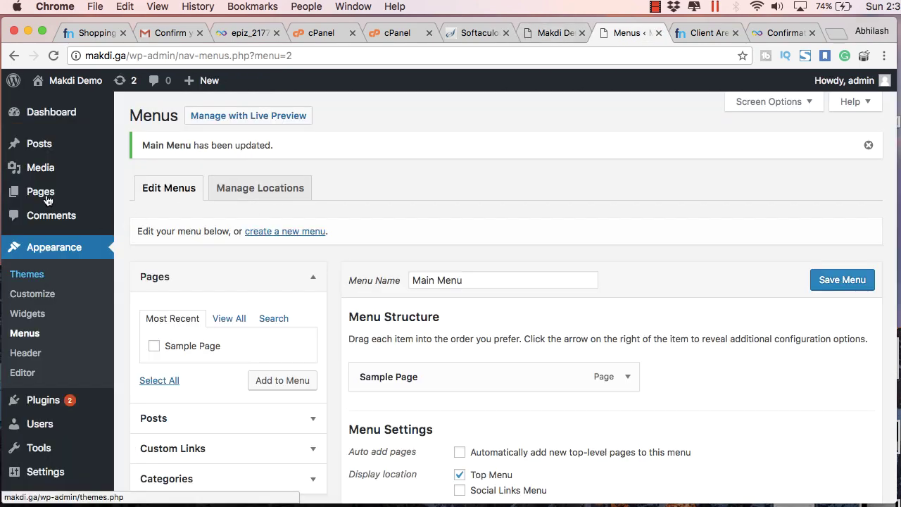
- Create a new page titled 'About' with the body text 'Some content here for the about us page.'
{"action": "left_click", "coordinate": [141, 191]}
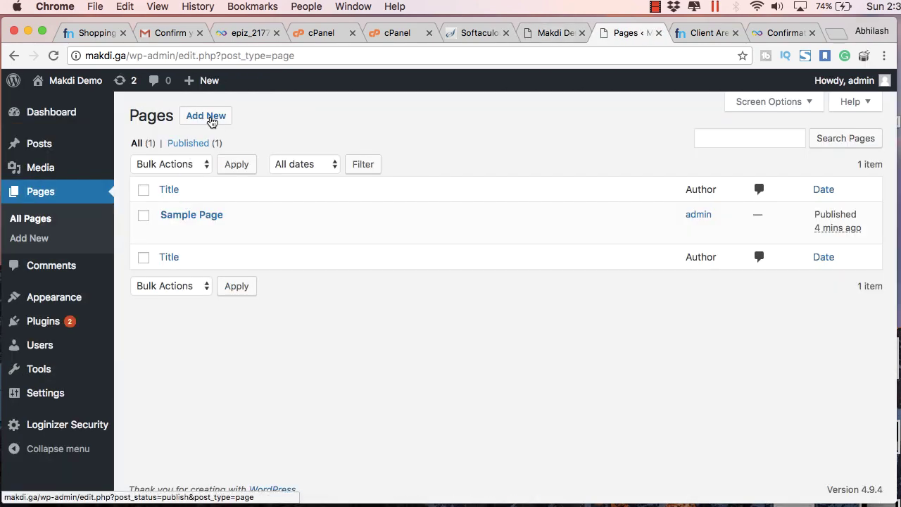
{"action": "left_click", "coordinate": [210, 117]}
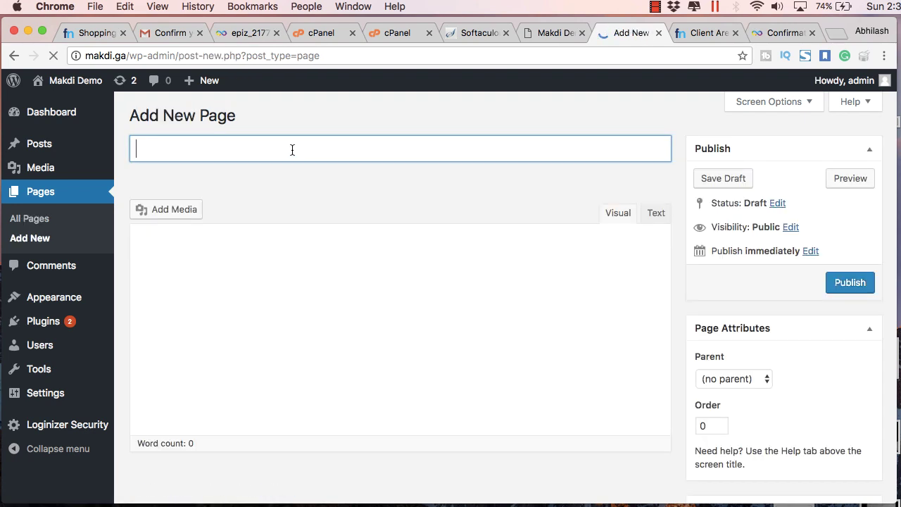
{"action": "type", "text": "About"}
{"action": "left_click", "coordinate": [282, 269]}
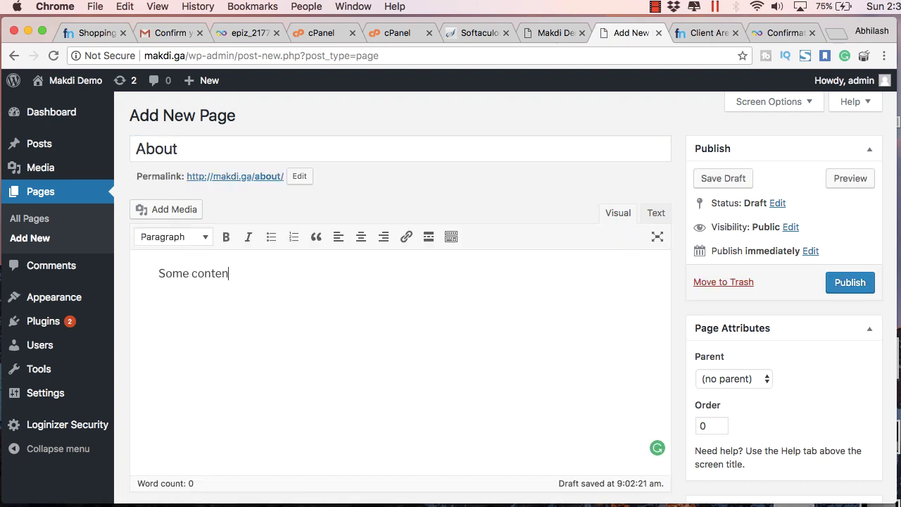
{"action": "type", "text": "Some content here for the about us page"}
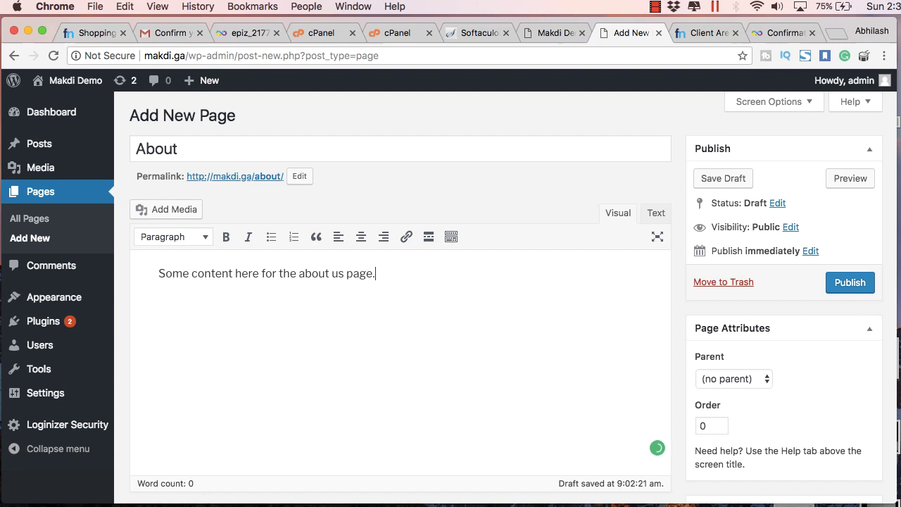
{"action": "type", "text": "."}
- Paste several copies of the sentence into the body and publish the About page
{"action": "key", "text": "alt+shift+Left"}
{"action": "key", "text": "alt+shift+Left"}
{"action": "key", "text": "alt+shift+Left"}
{"action": "key", "text": "alt+shift+Left"}
{"action": "key", "text": "alt+shift+Left"}
{"action": "key", "text": "alt+shift+Left"}
{"action": "key", "text": "alt+shift+Left"}
{"action": "key", "text": "alt+shift+Left"}
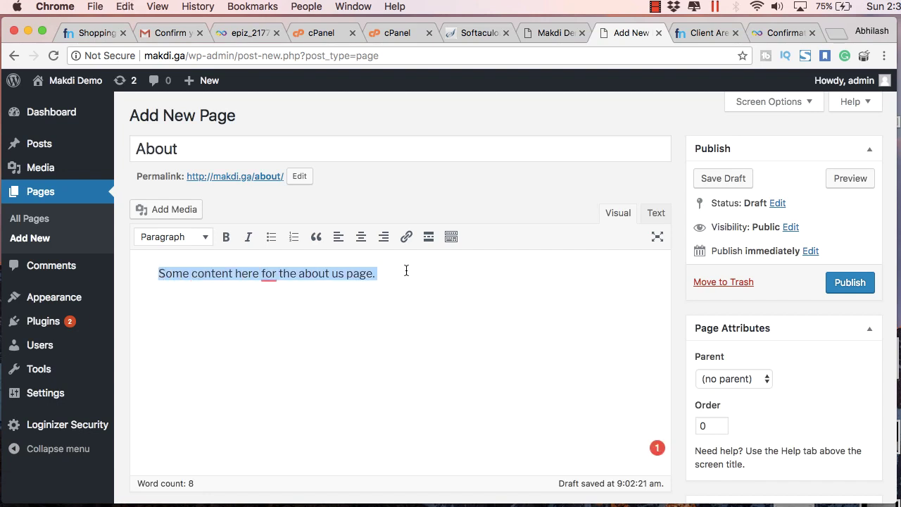
{"action": "key", "text": "super+c"}
{"action": "key", "text": "super+v"}
{"action": "key", "text": "super+v"}
{"action": "key", "text": "super+v"}
{"action": "key", "text": "super+v"}
{"action": "type", "text": "v"}
{"action": "key", "text": "super+space"}
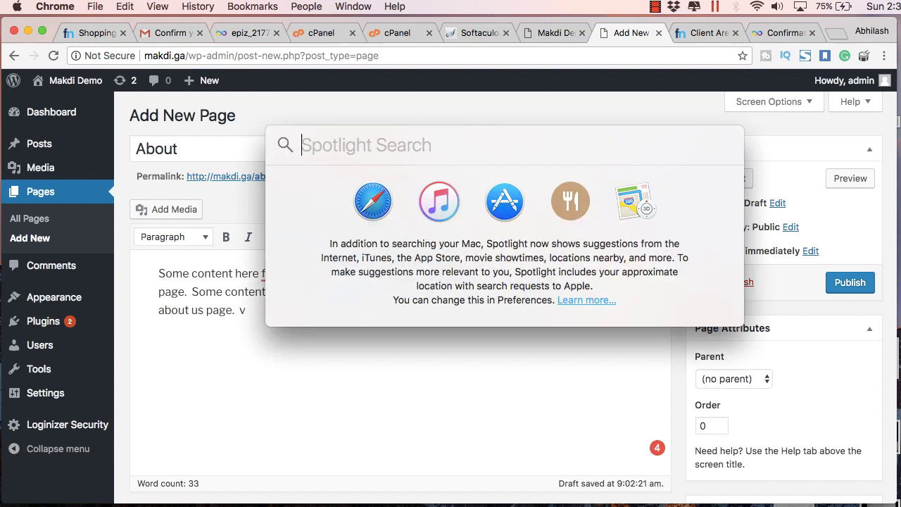
{"action": "key", "text": "Escape"}
{"action": "key", "text": "BackSpace"}
{"action": "key", "text": "super+v"}
{"action": "key", "text": "super+v"}
{"action": "key", "text": "super+v"}
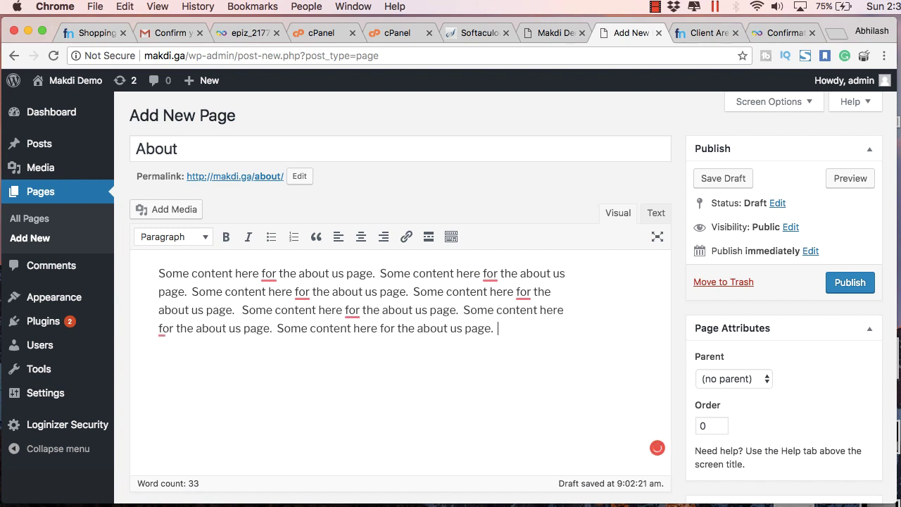
{"action": "key", "text": "super+v"}
{"action": "scroll", "coordinate": [761, 347], "scroll_direction": "down", "scroll_amount": 2}
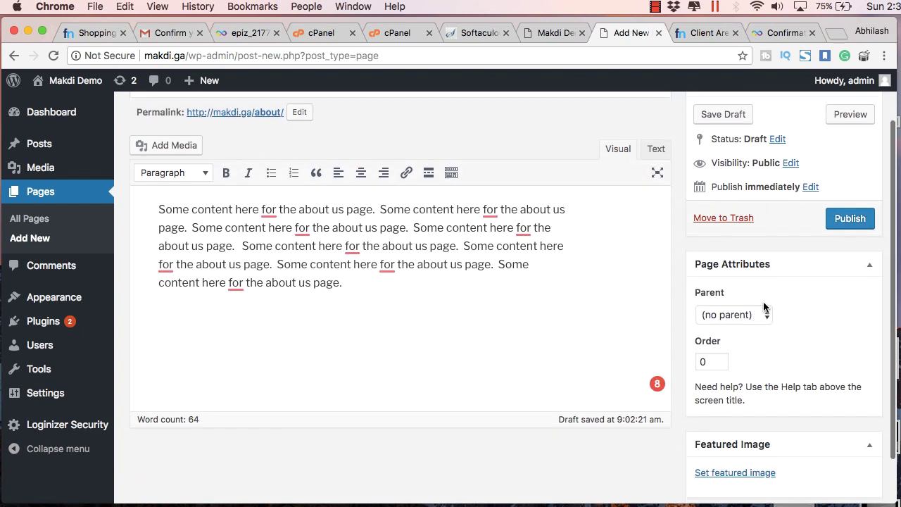
{"action": "left_click", "coordinate": [839, 222]}
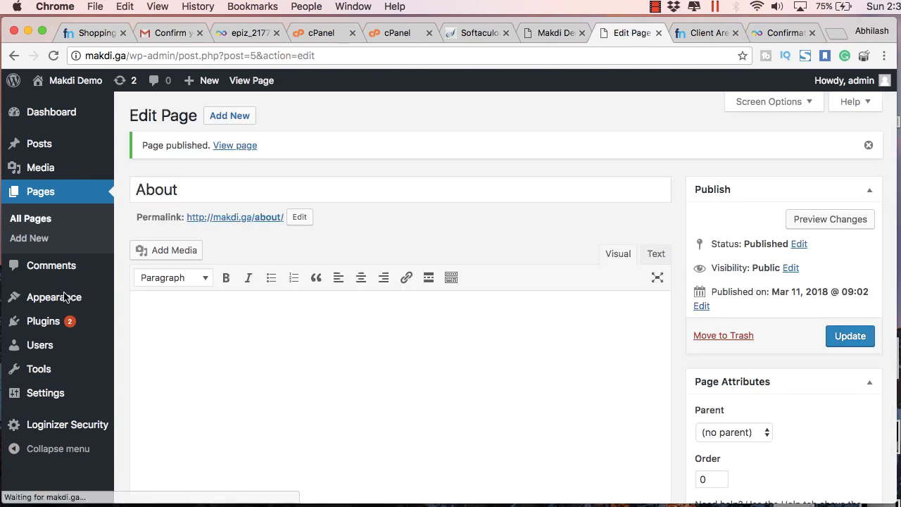
- Add the About page to the Main Menu below Sample Page, save the menu, and return to the live site
{"action": "mouse_move", "coordinate": [64, 297]}
{"action": "left_click", "coordinate": [148, 357]}
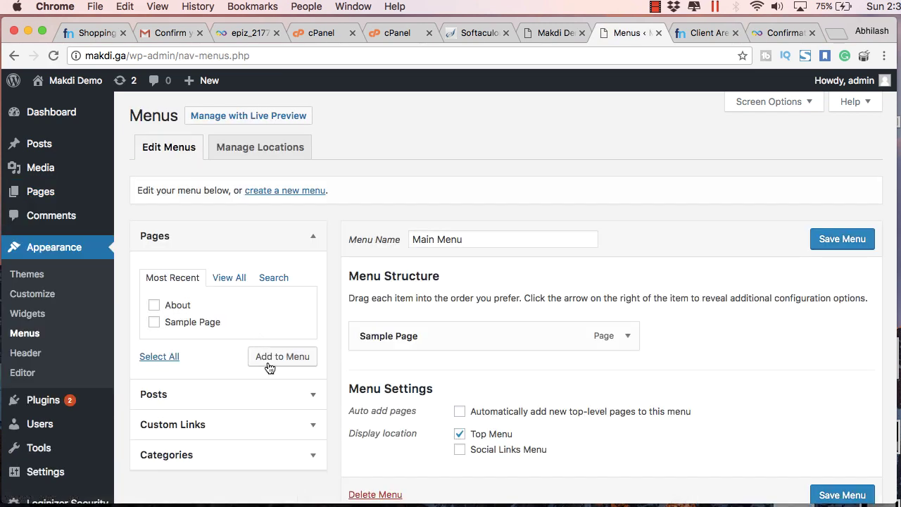
{"action": "left_click", "coordinate": [270, 364]}
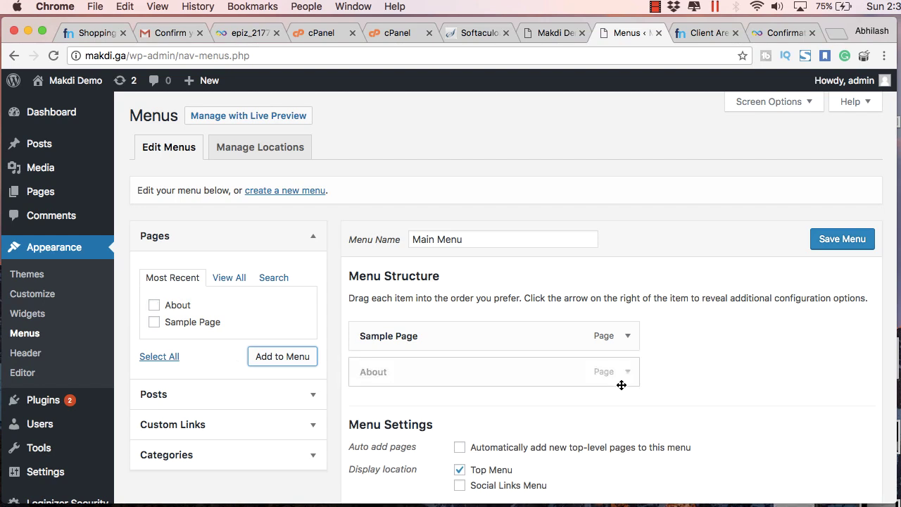
{"action": "left_click", "coordinate": [848, 239]}
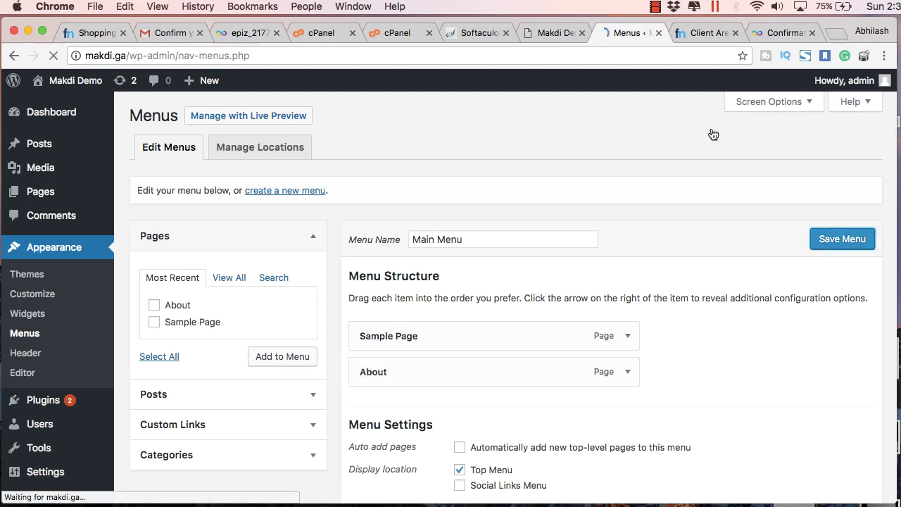
{"action": "key", "text": "ctrl+shift+Tab"}
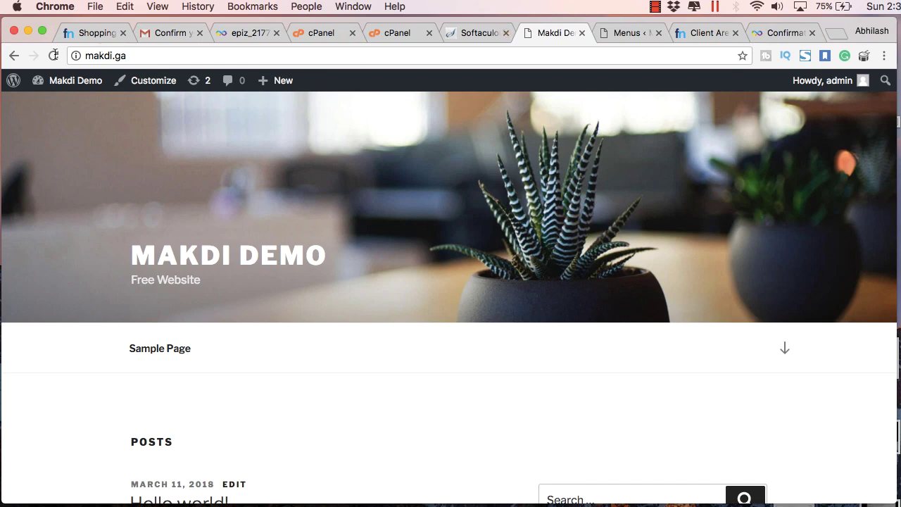
- Reload the live site to confirm the About menu item, then view the About page
{"action": "key", "text": "super+r"}
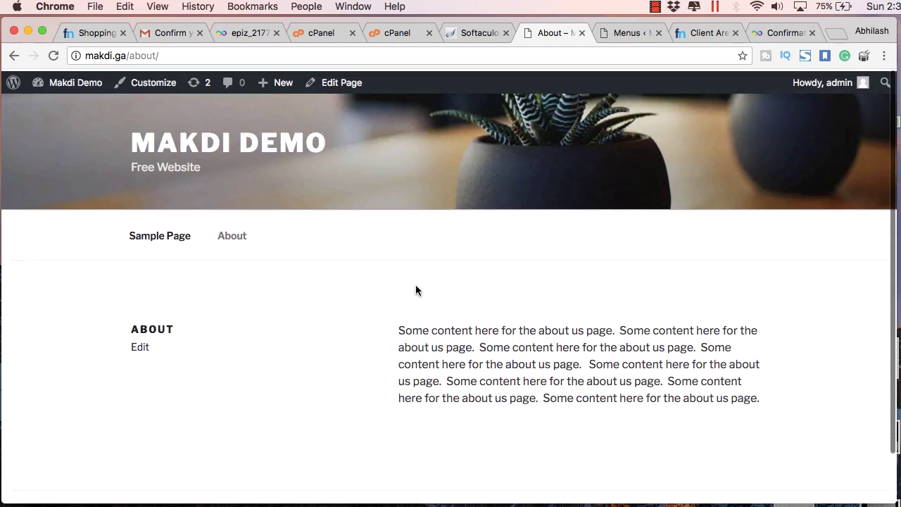
{"action": "scroll", "coordinate": [417, 289], "scroll_direction": "down", "scroll_amount": 2}
{"action": "scroll", "coordinate": [457, 183], "scroll_direction": "up", "scroll_amount": 2}
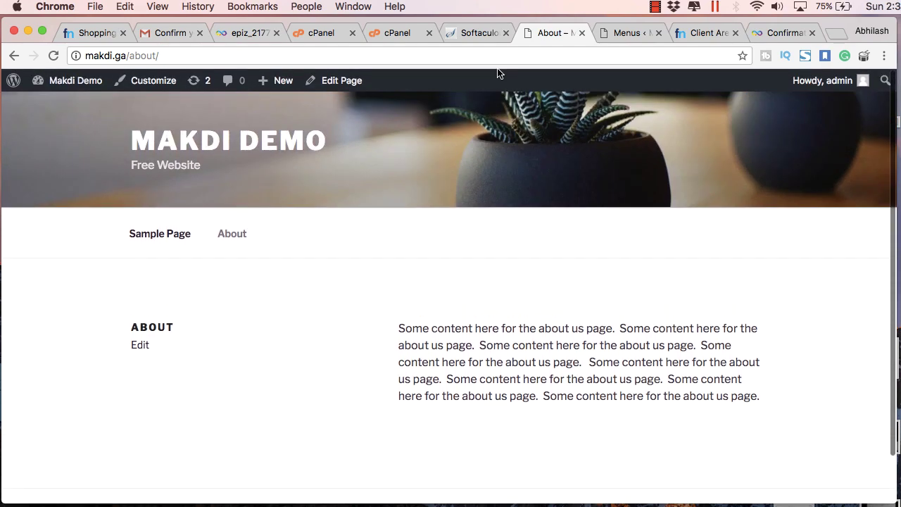
{"action": "left_click", "coordinate": [479, 34]}
{"action": "left_click", "coordinate": [553, 32]}
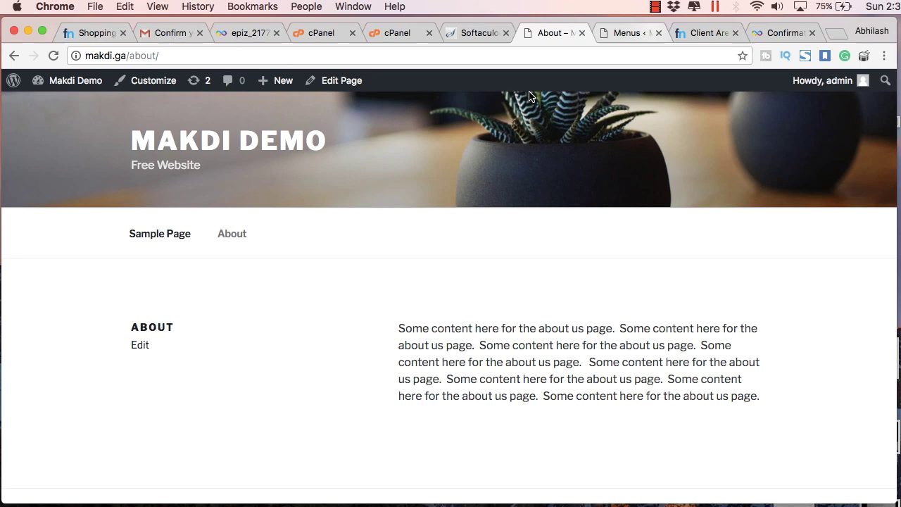
{"action": "key", "text": "ctrl+Tab"}
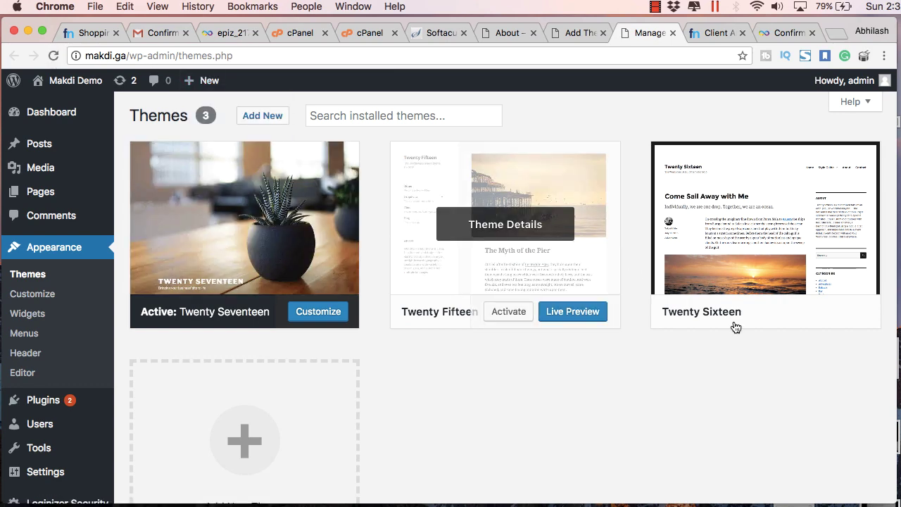
- Activate the Twenty Sixteen theme and look over the Themes screen confirming it
{"action": "mouse_move", "coordinate": [762, 318]}
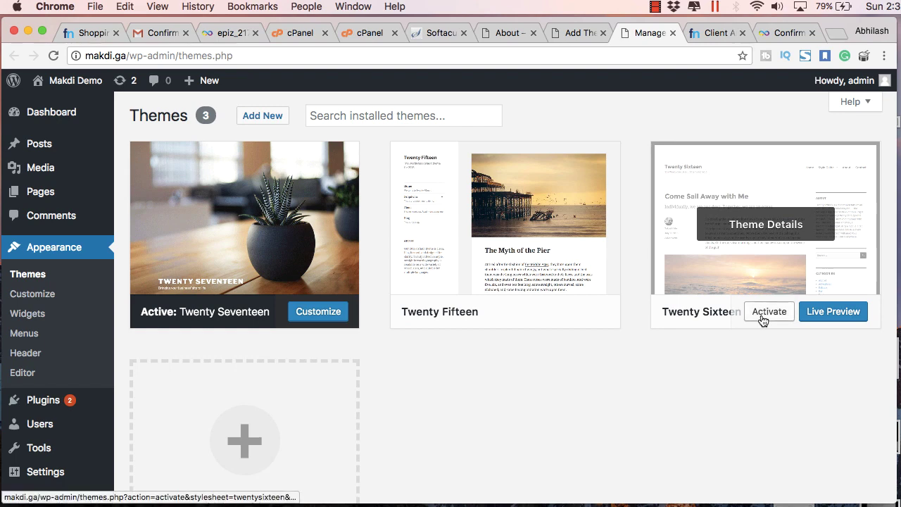
{"action": "left_click", "coordinate": [762, 320]}
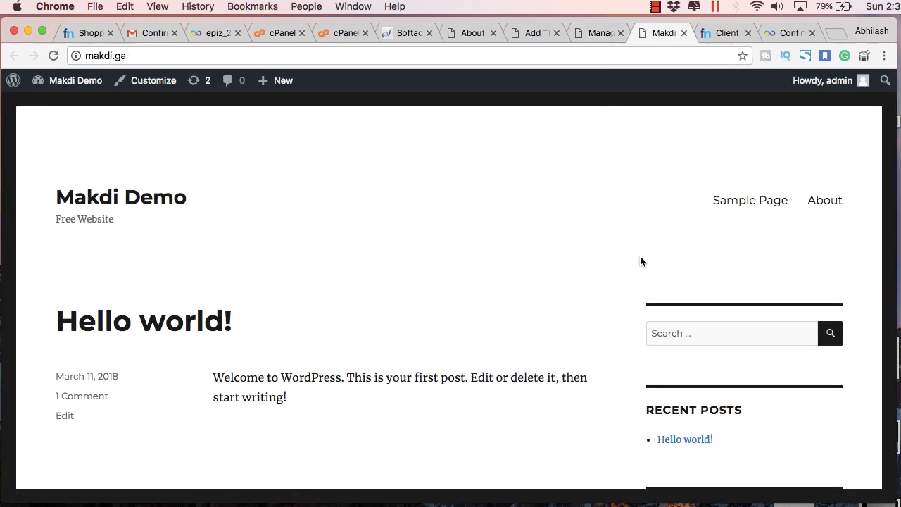
{"action": "scroll", "coordinate": [640, 261], "scroll_direction": "down", "scroll_amount": 3}
{"action": "scroll", "coordinate": [640, 261], "scroll_direction": "up", "scroll_amount": 2}
{"action": "scroll", "coordinate": [639, 261], "scroll_direction": "up", "scroll_amount": 2}
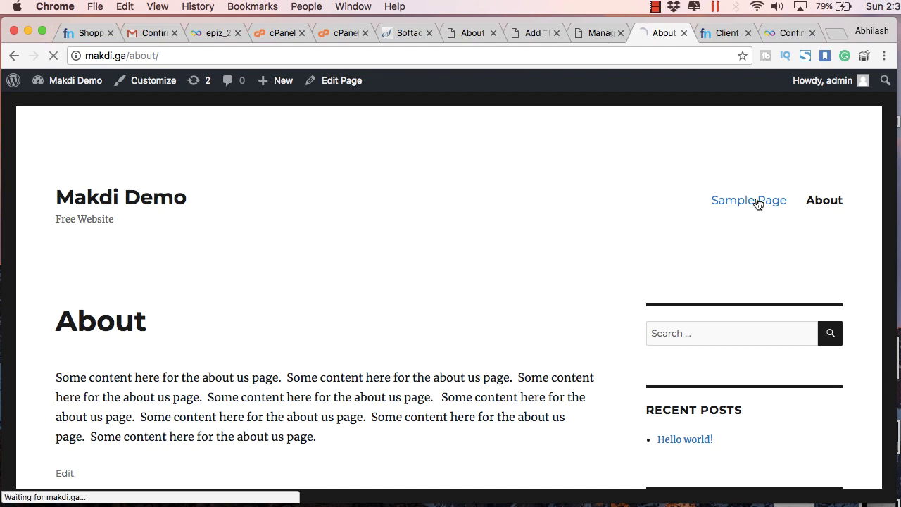
{"action": "scroll", "coordinate": [781, 219], "scroll_direction": "down", "scroll_amount": 2}
{"action": "scroll", "coordinate": [786, 218], "scroll_direction": "up", "scroll_amount": 1}
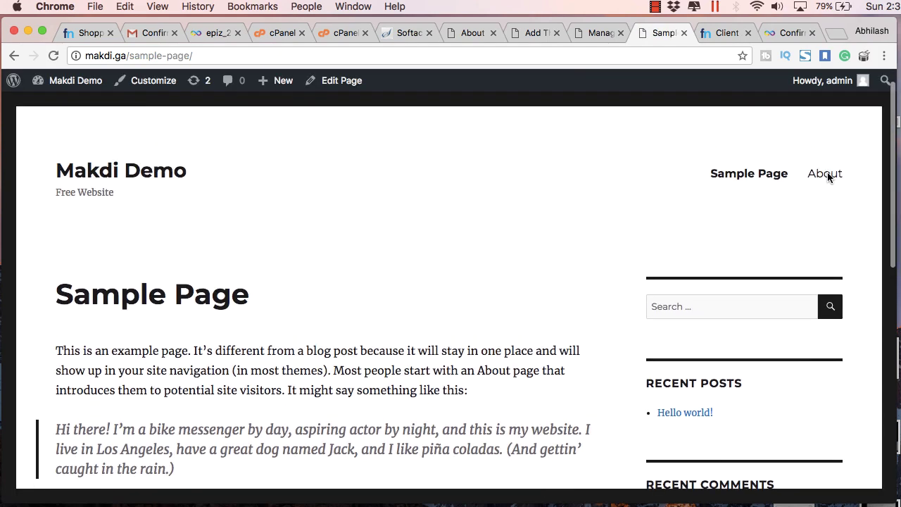
- Activate the Twenty Fifteen theme from its theme details
{"action": "left_click", "coordinate": [600, 35]}
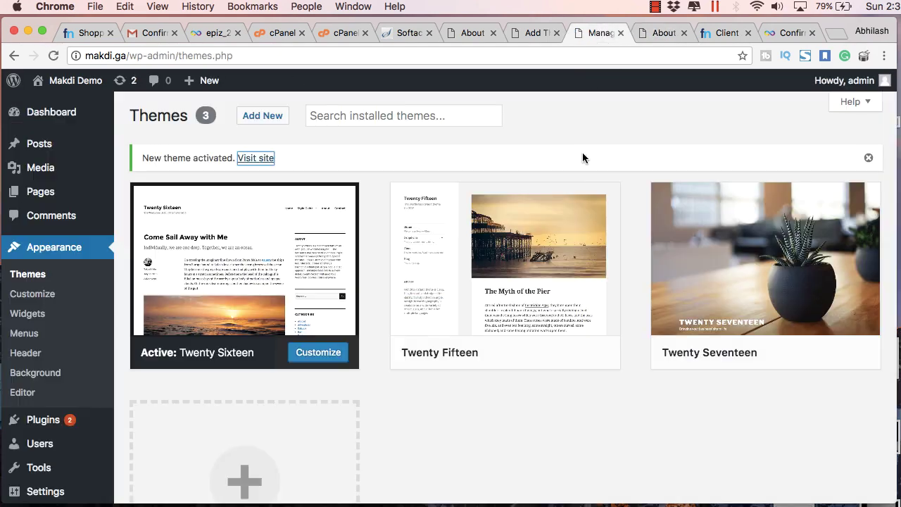
{"action": "left_click", "coordinate": [548, 301]}
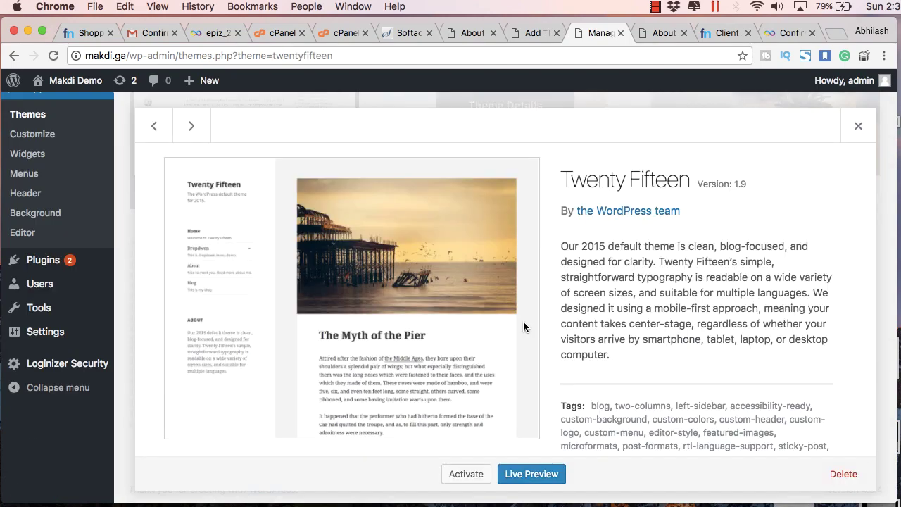
{"action": "left_click", "coordinate": [466, 474]}
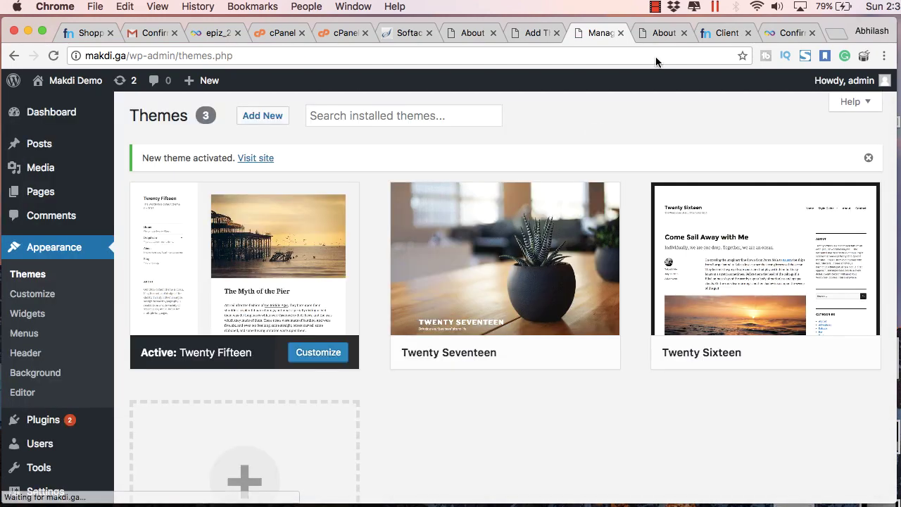
- Reload the About page in Twenty Fifteen, scroll through it, and open the home page
{"action": "left_click", "coordinate": [646, 33]}
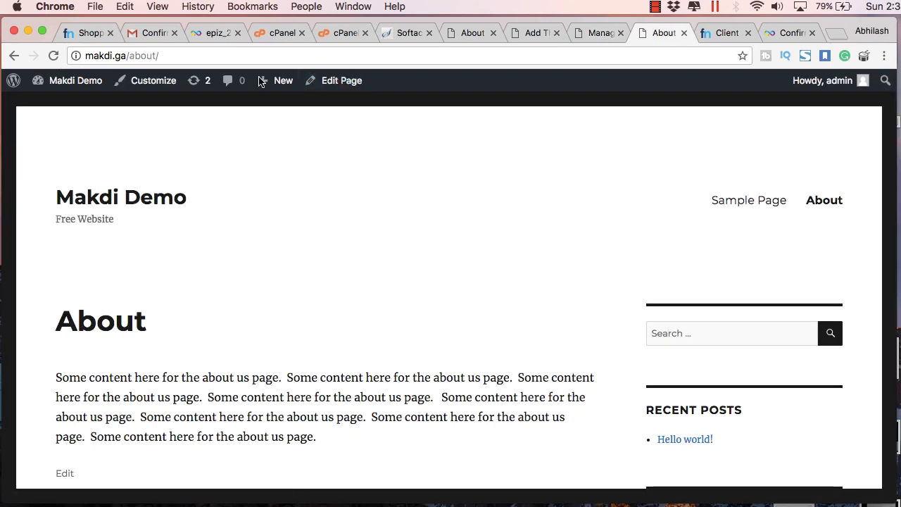
{"action": "key", "text": "super+r"}
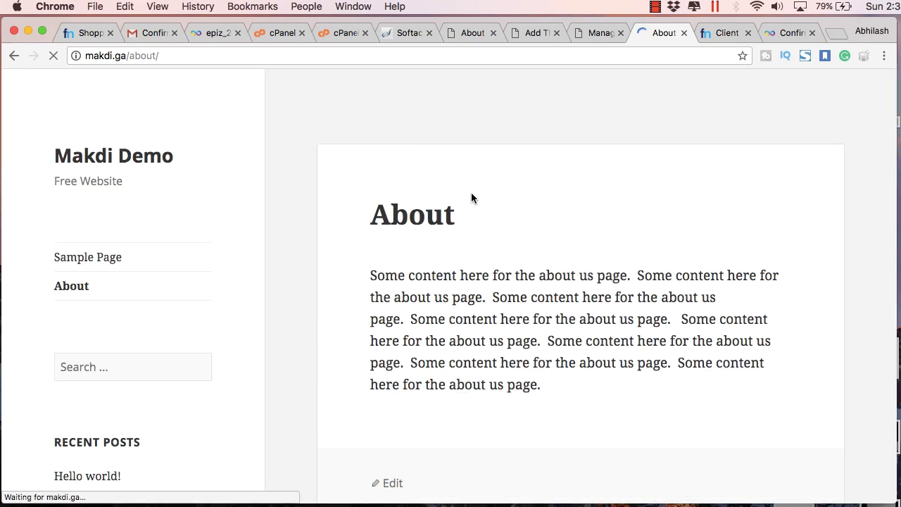
{"action": "scroll", "coordinate": [470, 198], "scroll_direction": "down", "scroll_amount": 5}
{"action": "scroll", "coordinate": [471, 198], "scroll_direction": "down", "scroll_amount": 2}
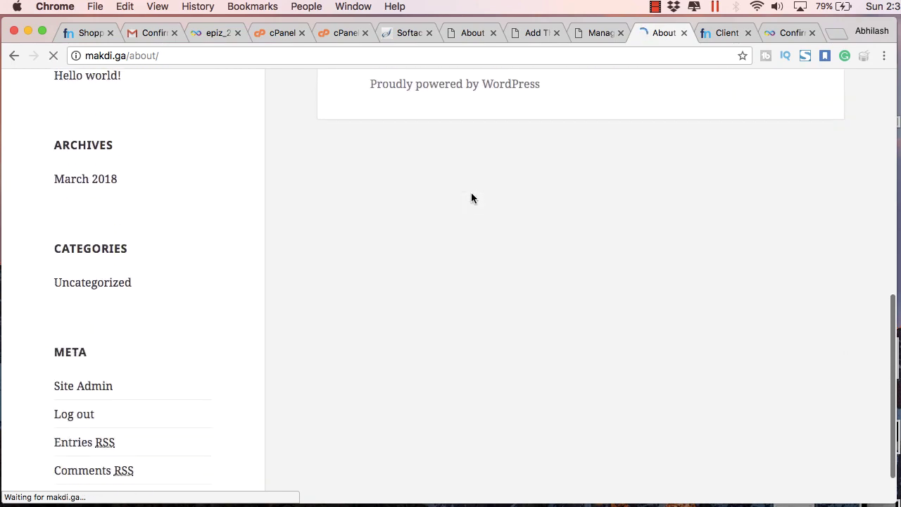
{"action": "scroll", "coordinate": [471, 198], "scroll_direction": "up", "scroll_amount": 10}
{"action": "scroll", "coordinate": [472, 198], "scroll_direction": "down", "scroll_amount": 10}
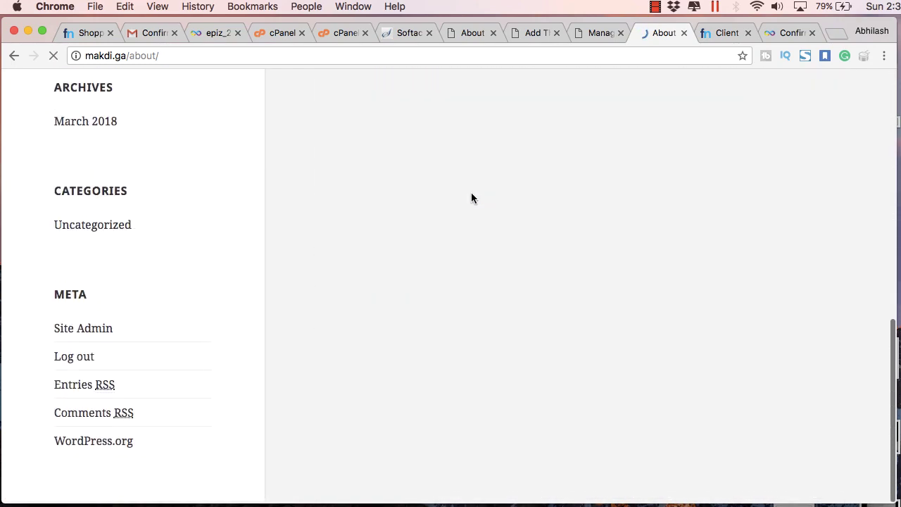
{"action": "left_click", "coordinate": [198, 124]}
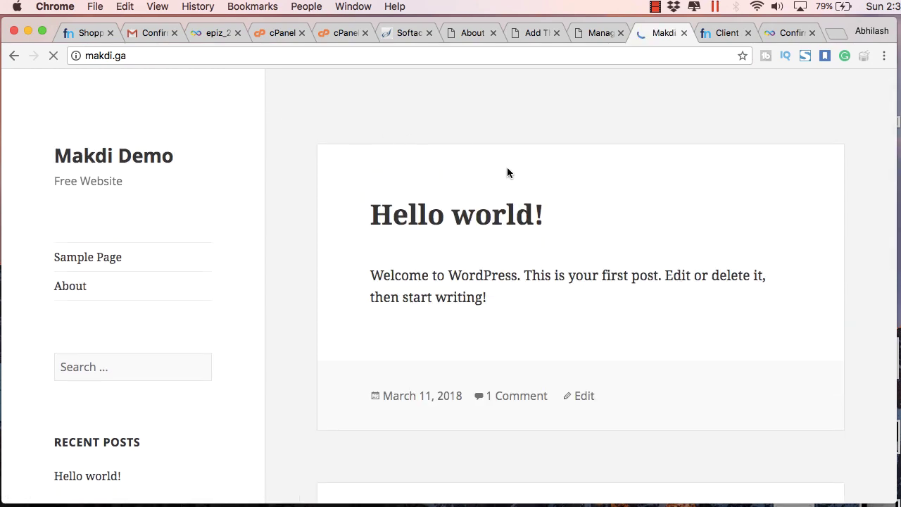
- Install the Business A Spa theme from the popular themes, activate it, and view the live site
{"action": "left_click", "coordinate": [580, 32]}
{"action": "left_click", "coordinate": [556, 33]}
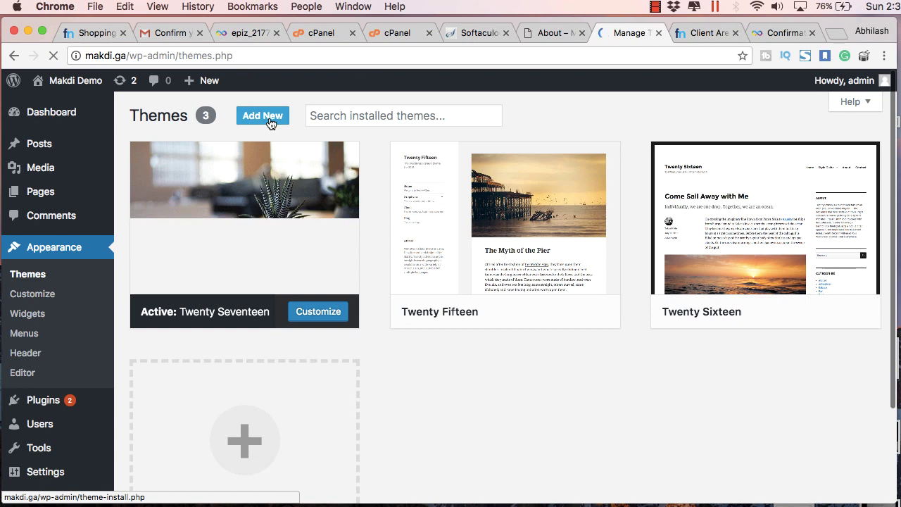
{"action": "left_click", "coordinate": [268, 119]}
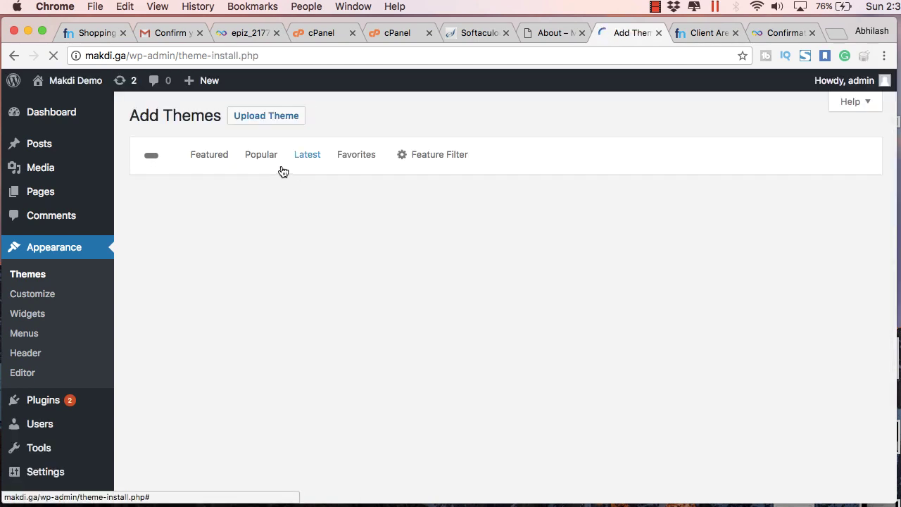
{"action": "left_click", "coordinate": [271, 161]}
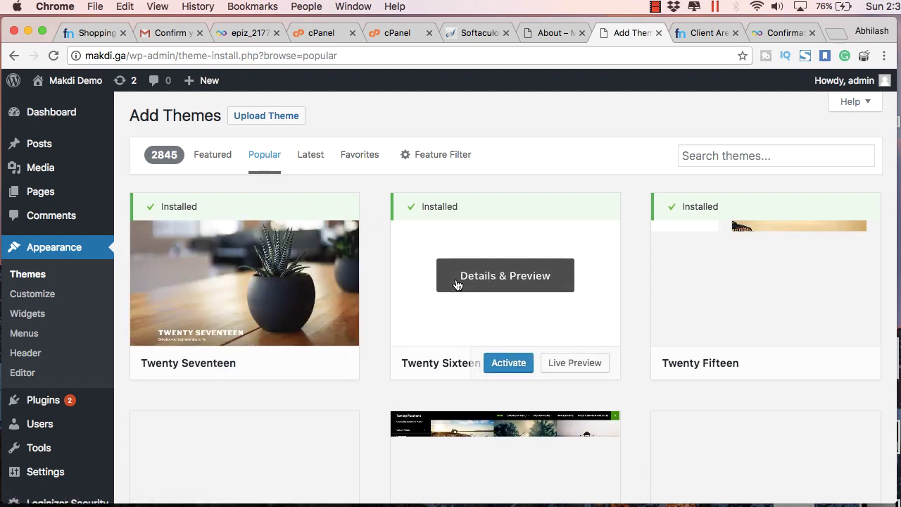
{"action": "scroll", "coordinate": [455, 284], "scroll_direction": "down", "scroll_amount": 3}
{"action": "scroll", "coordinate": [415, 239], "scroll_direction": "up", "scroll_amount": 1}
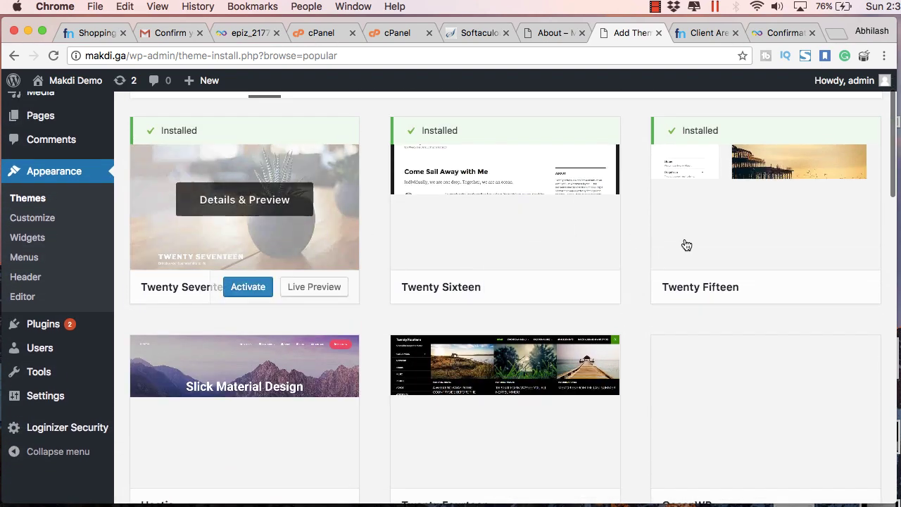
{"action": "scroll", "coordinate": [725, 260], "scroll_direction": "down", "scroll_amount": 3}
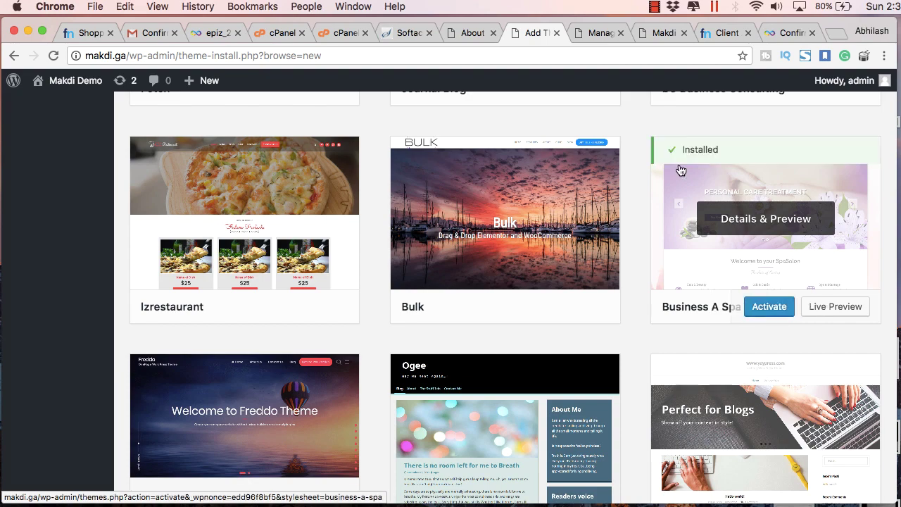
{"action": "left_click", "coordinate": [769, 306]}
{"action": "key", "text": "ctrl+Tab"}
{"action": "key", "text": "ctrl+Tab"}
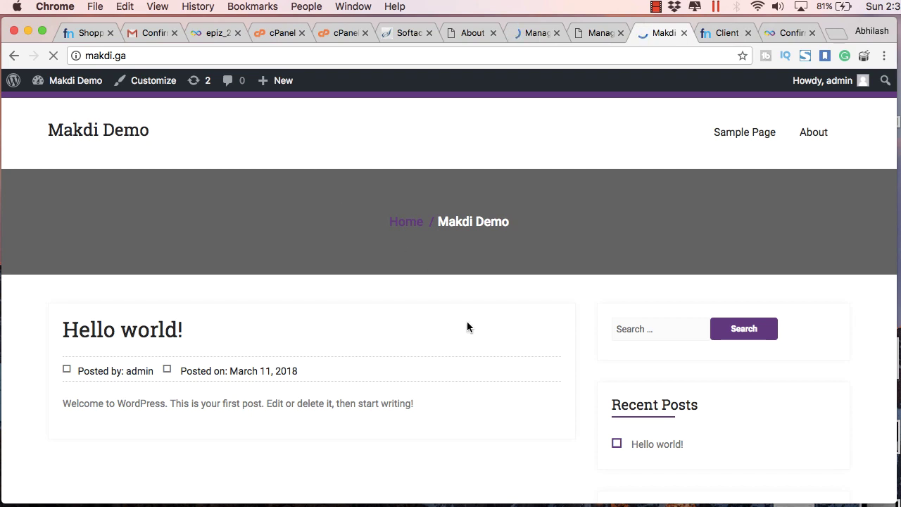
- Browse the home page and Sample Page in the Business A Spa theme, then return to Themes
{"action": "scroll", "coordinate": [467, 327], "scroll_direction": "down", "scroll_amount": 10}
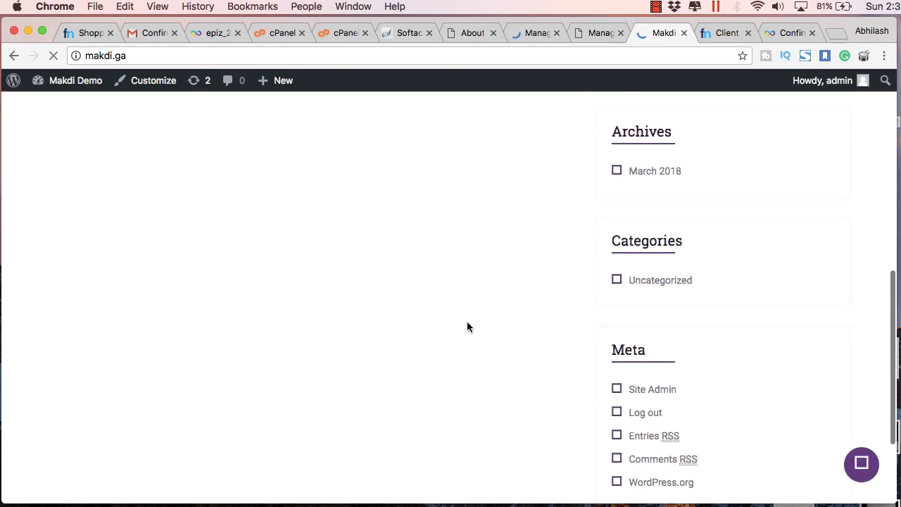
{"action": "scroll", "coordinate": [466, 327], "scroll_direction": "up", "scroll_amount": 10}
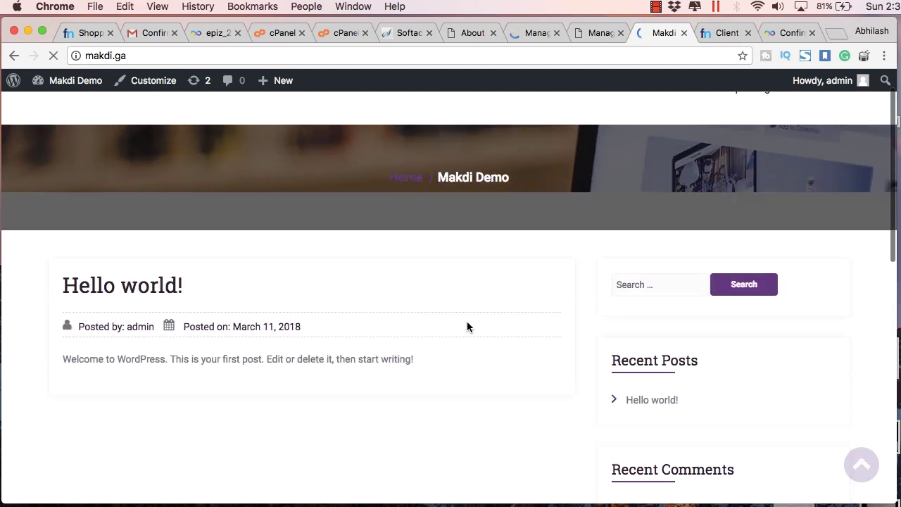
{"action": "scroll", "coordinate": [466, 321], "scroll_direction": "up", "scroll_amount": 2}
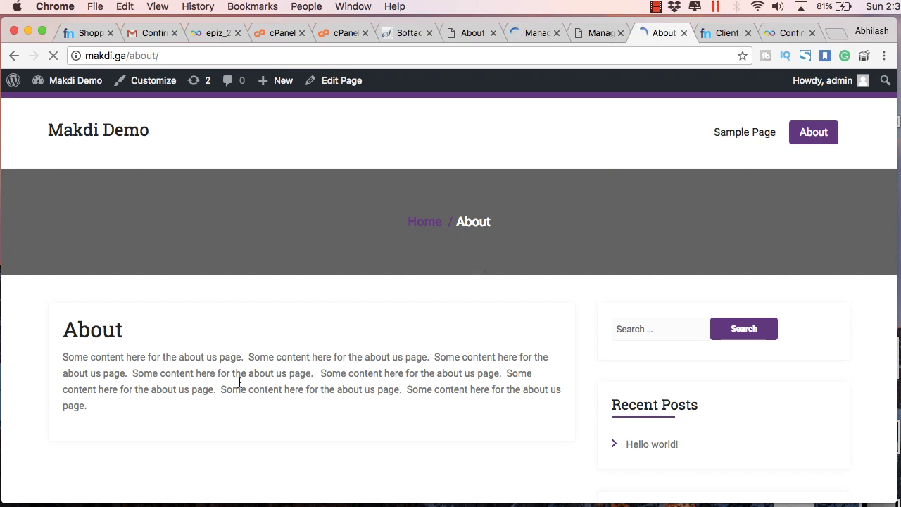
{"action": "scroll", "coordinate": [262, 357], "scroll_direction": "down", "scroll_amount": 5}
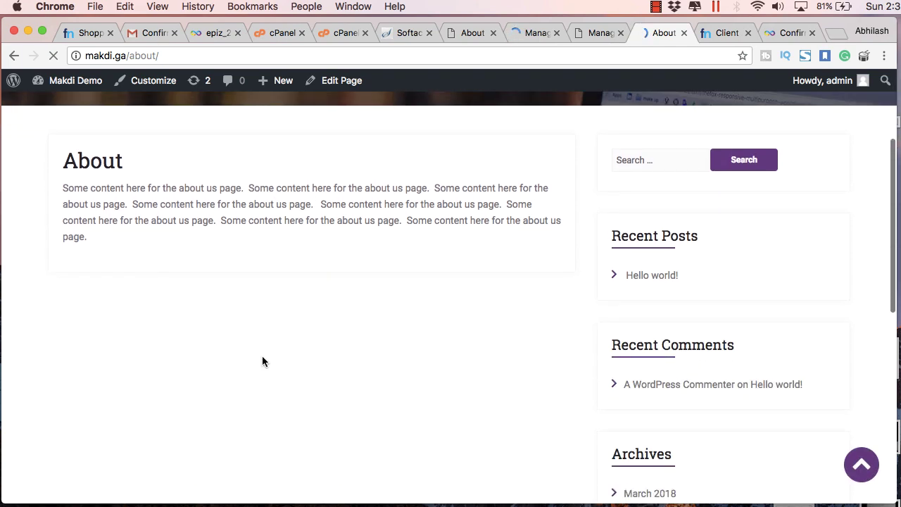
{"action": "scroll", "coordinate": [261, 360], "scroll_direction": "up", "scroll_amount": 5}
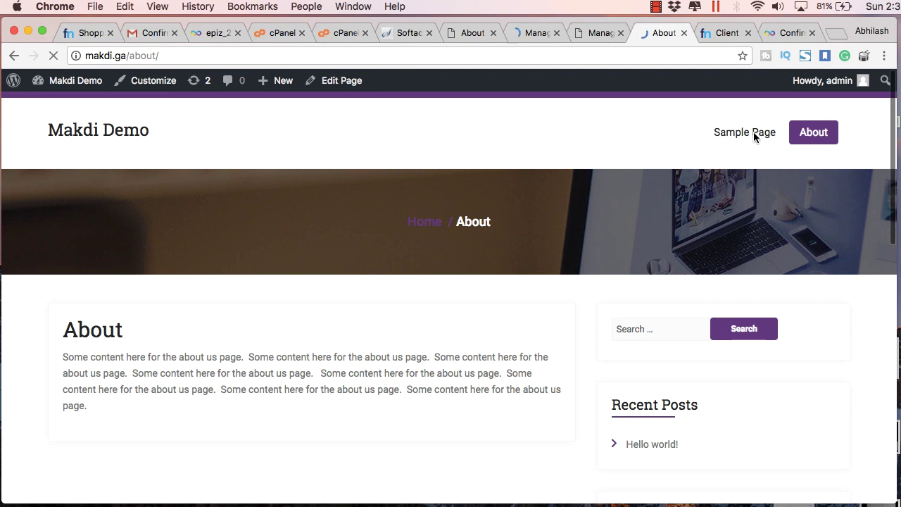
{"action": "left_click", "coordinate": [754, 133]}
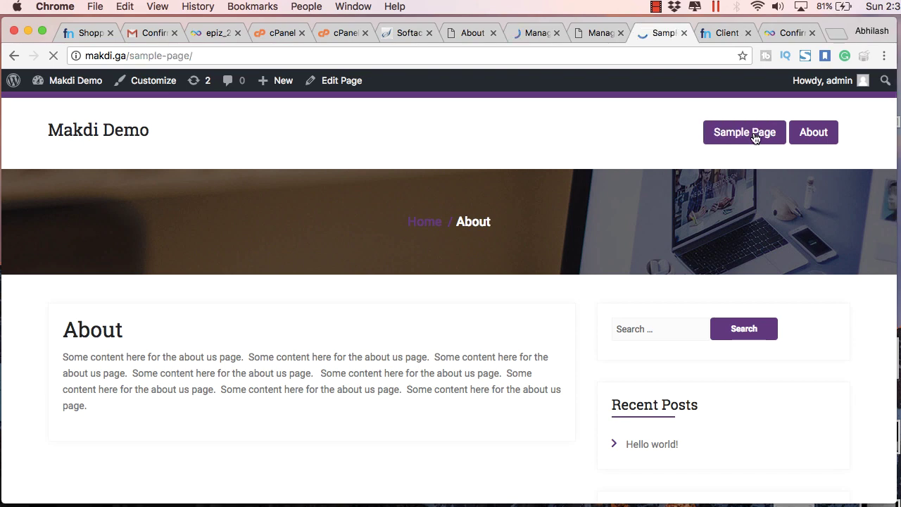
{"action": "scroll", "coordinate": [722, 224], "scroll_direction": "down", "scroll_amount": 5}
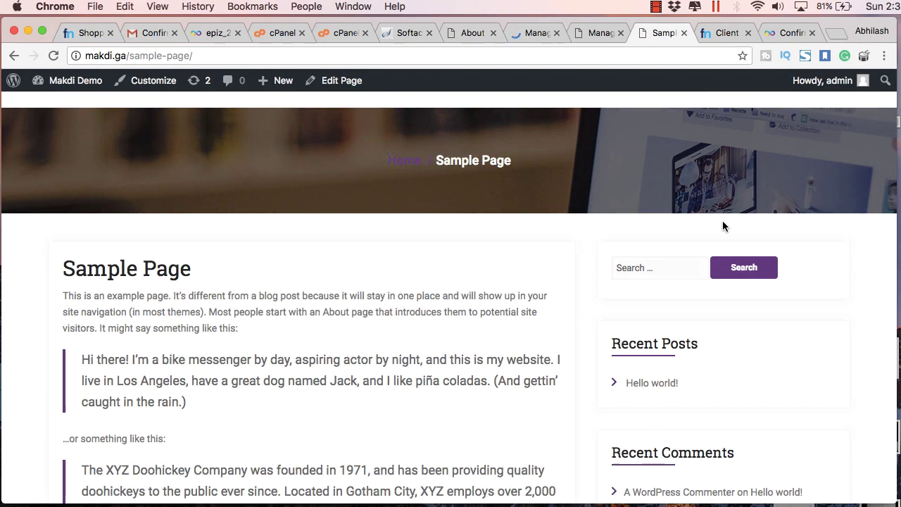
{"action": "scroll", "coordinate": [723, 220], "scroll_direction": "down", "scroll_amount": 2}
{"action": "scroll", "coordinate": [722, 221], "scroll_direction": "up", "scroll_amount": 10}
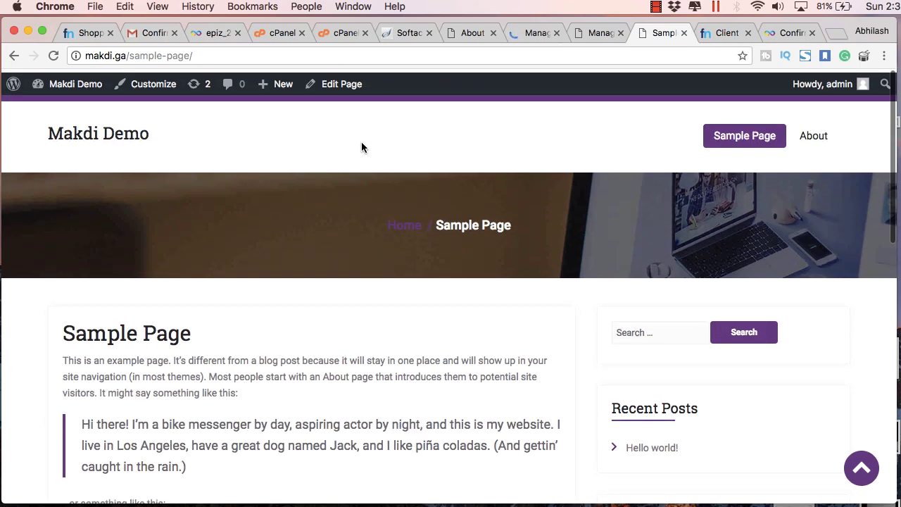
{"action": "left_click", "coordinate": [102, 128]}
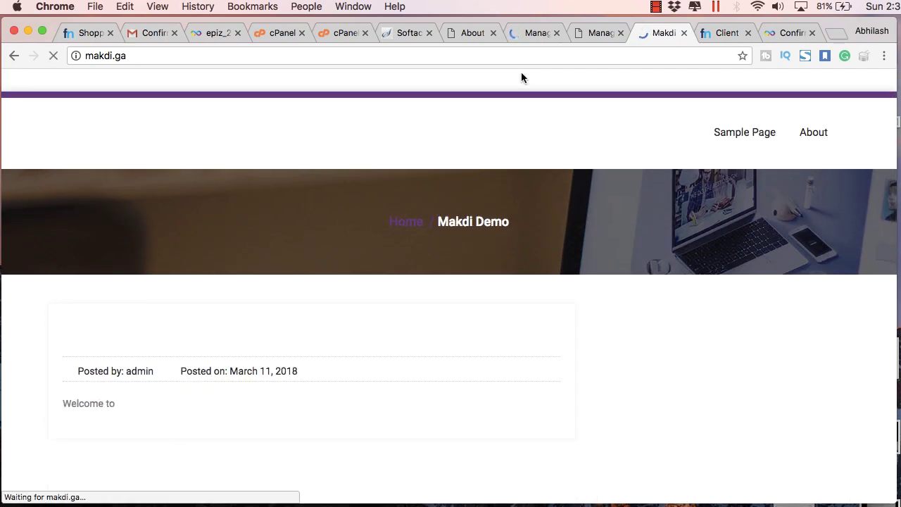
{"action": "left_click", "coordinate": [587, 29]}
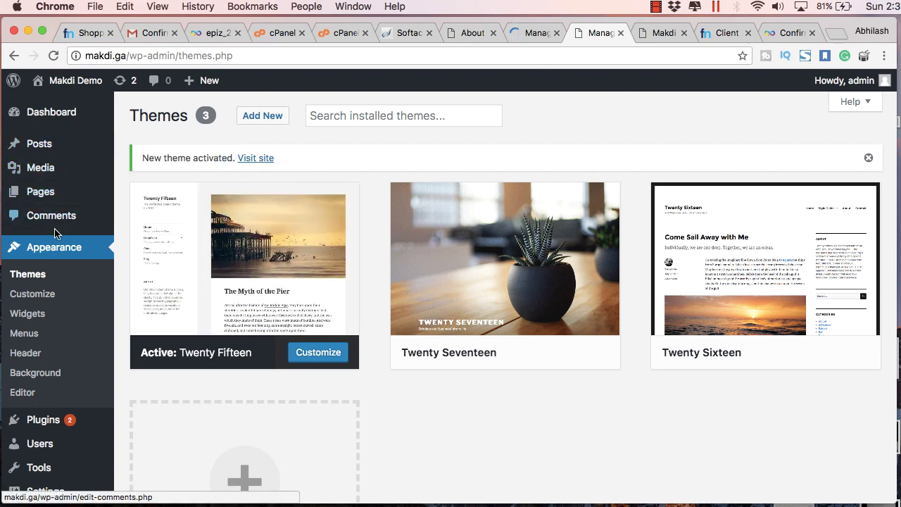
- Log out of the WordPress admin account from the Themes screen
{"action": "scroll", "coordinate": [56, 236], "scroll_direction": "down", "scroll_amount": 2}
{"action": "scroll", "coordinate": [57, 236], "scroll_direction": "down", "scroll_amount": 3}
{"action": "scroll", "coordinate": [56, 235], "scroll_direction": "up", "scroll_amount": 5}
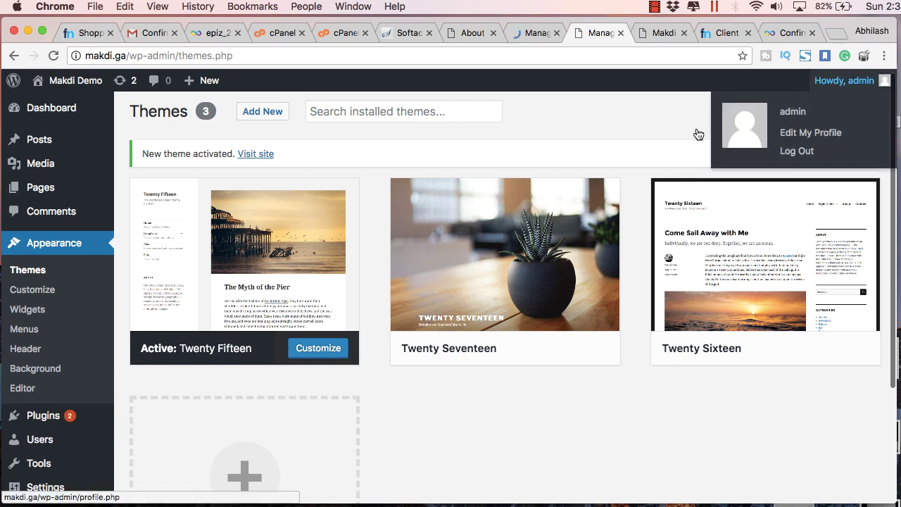
{"action": "left_click", "coordinate": [795, 152]}
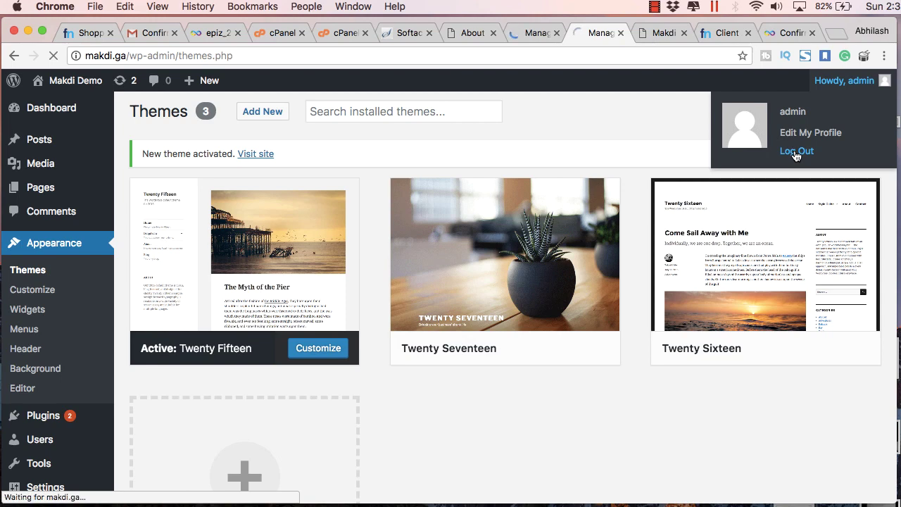